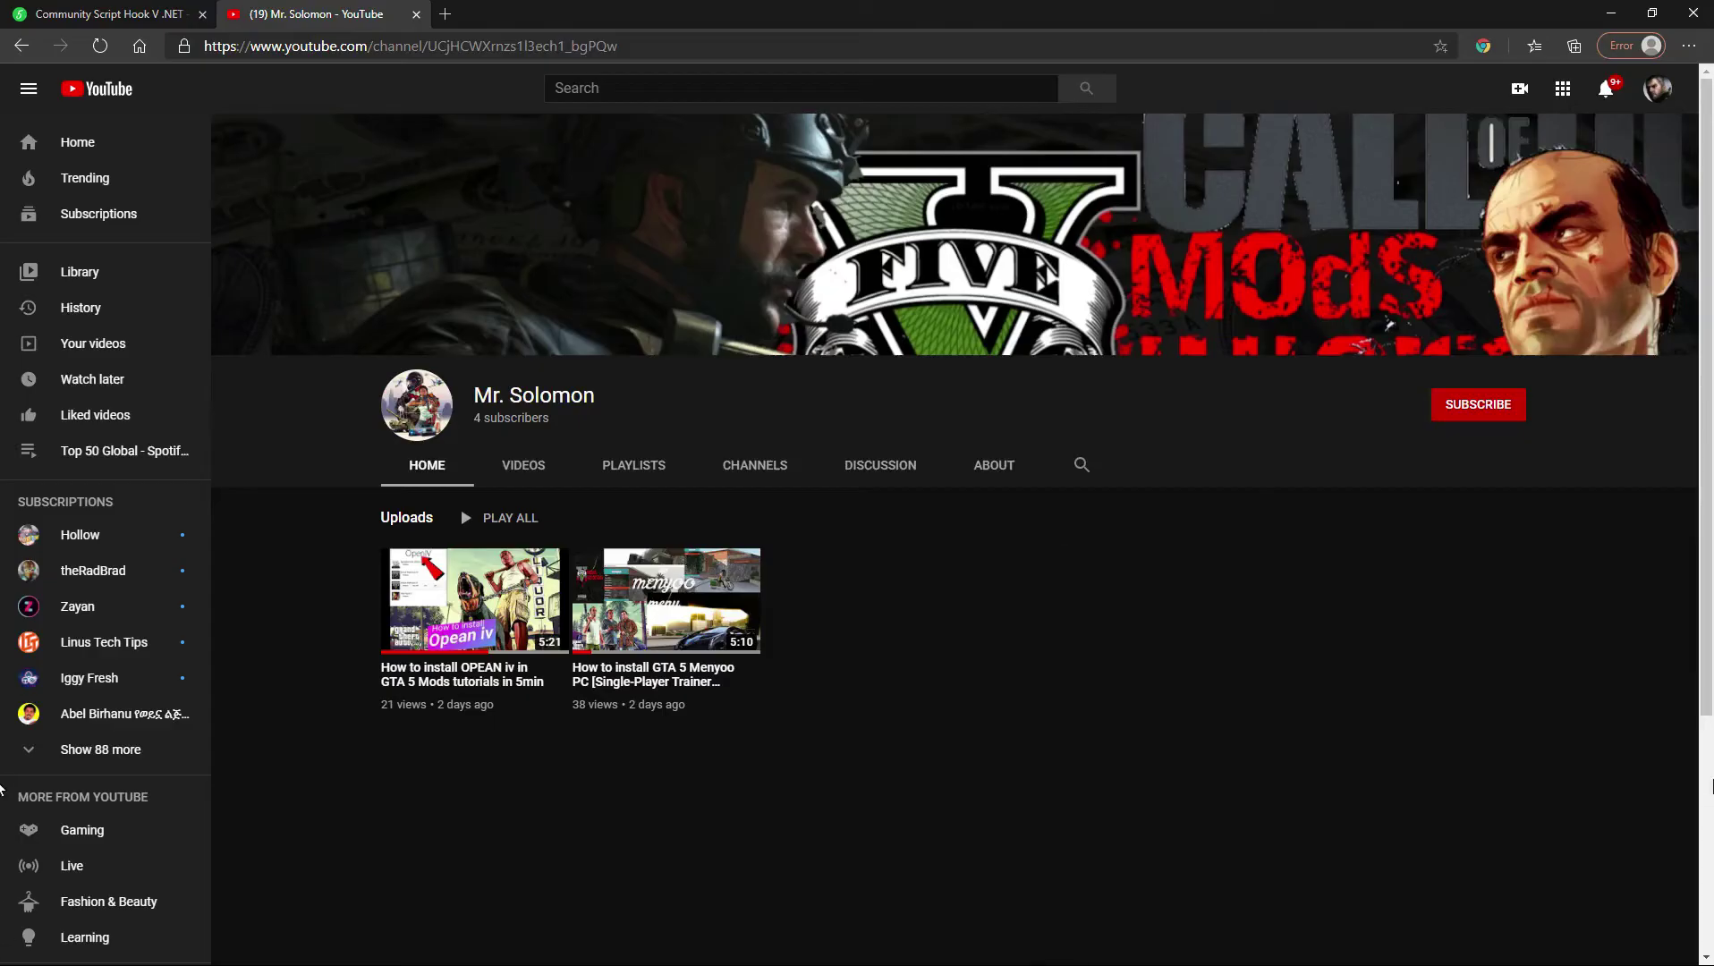
# - Subscribe to the channel and set its bell notifications to All
pyautogui.click(1488, 408)
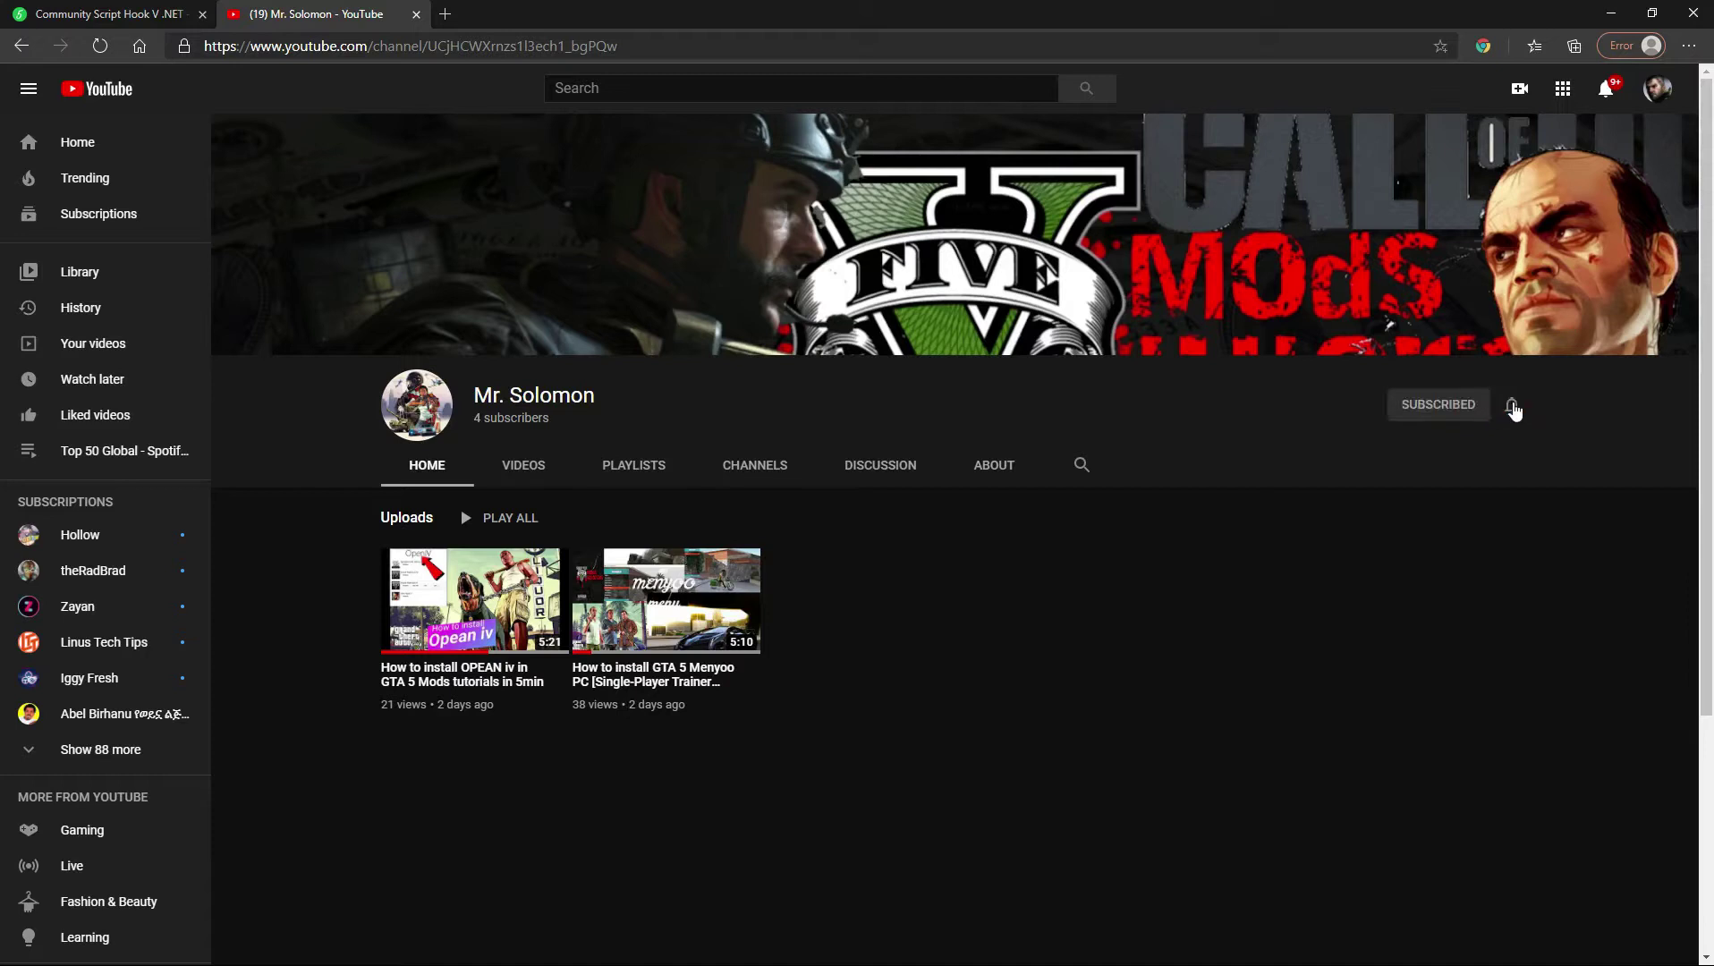
pyautogui.click(1511, 408)
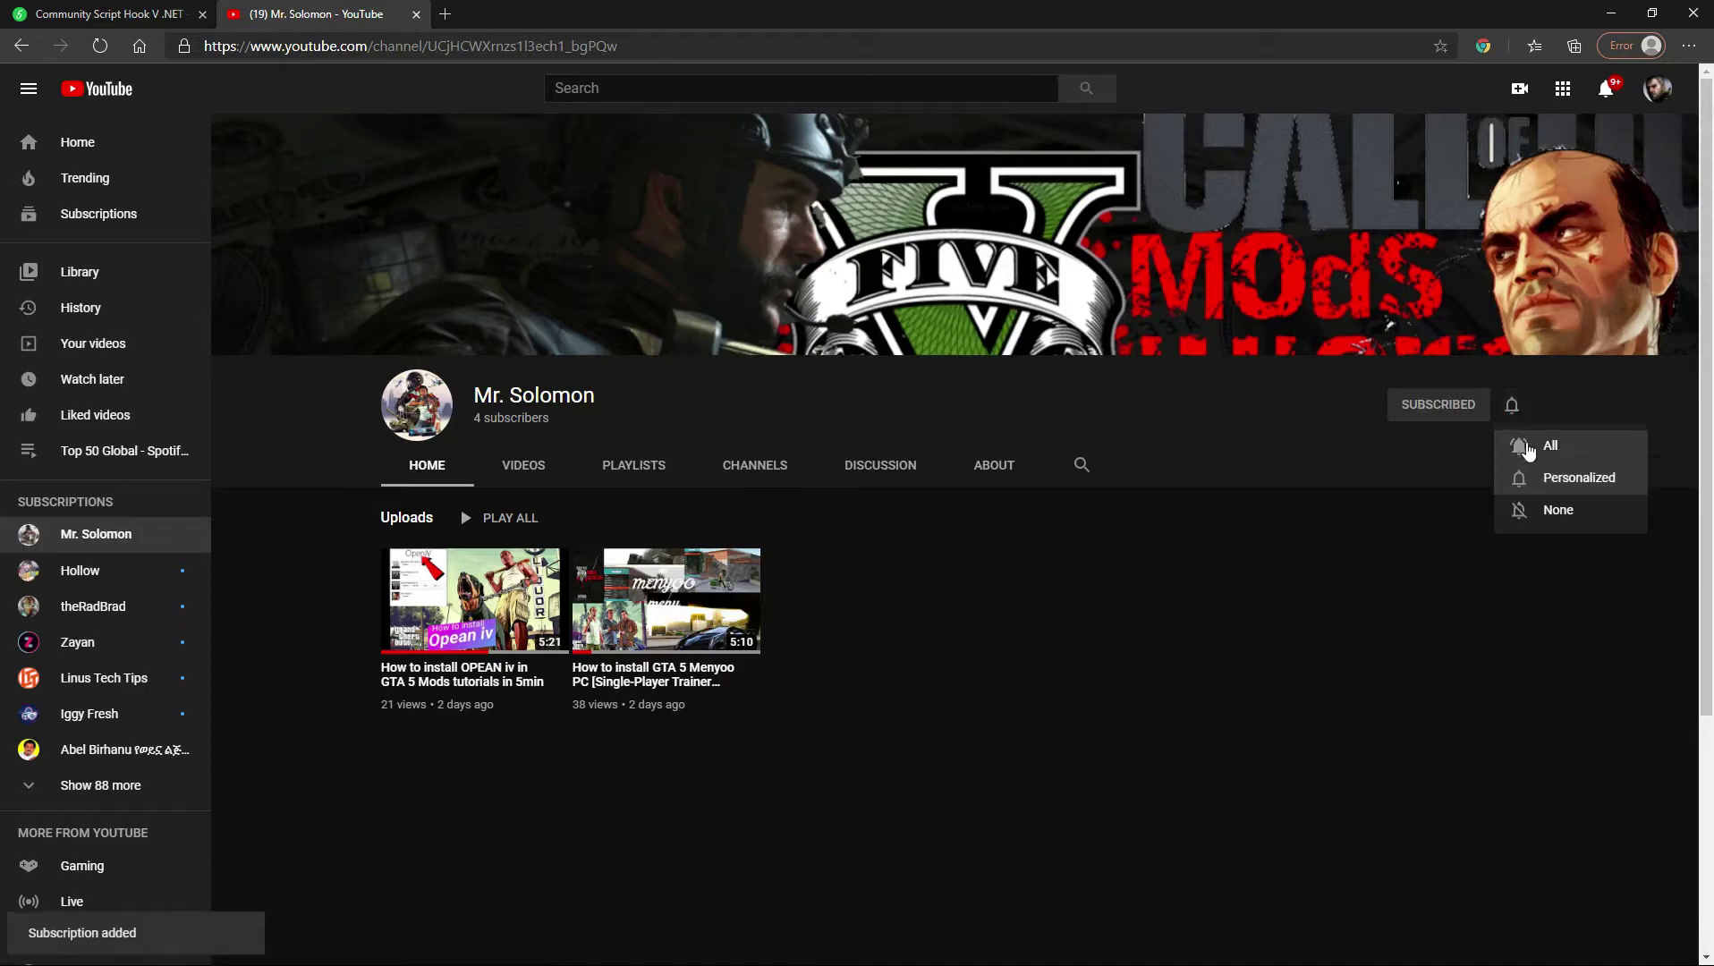
pyautogui.click(1526, 447)
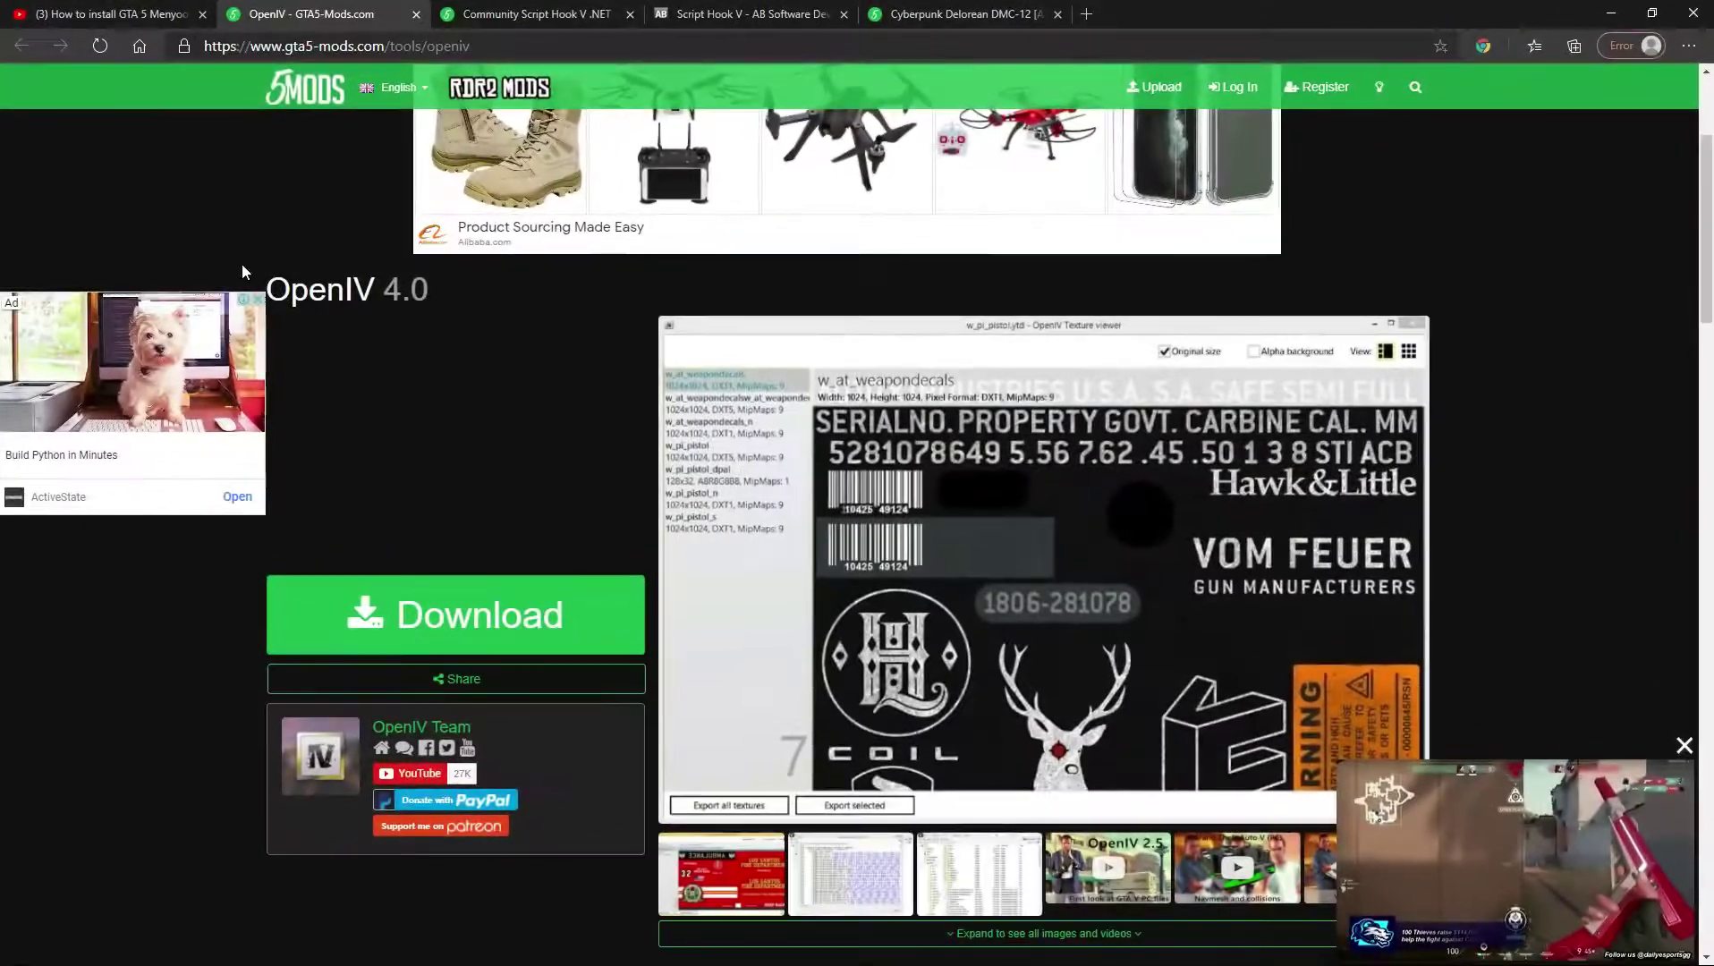
# - Look over the OpenIV page, then select the Community Script Hook V .NET 3.0.4 title and scroll to All Versions
pyautogui.scroll(-5, 613, 183)
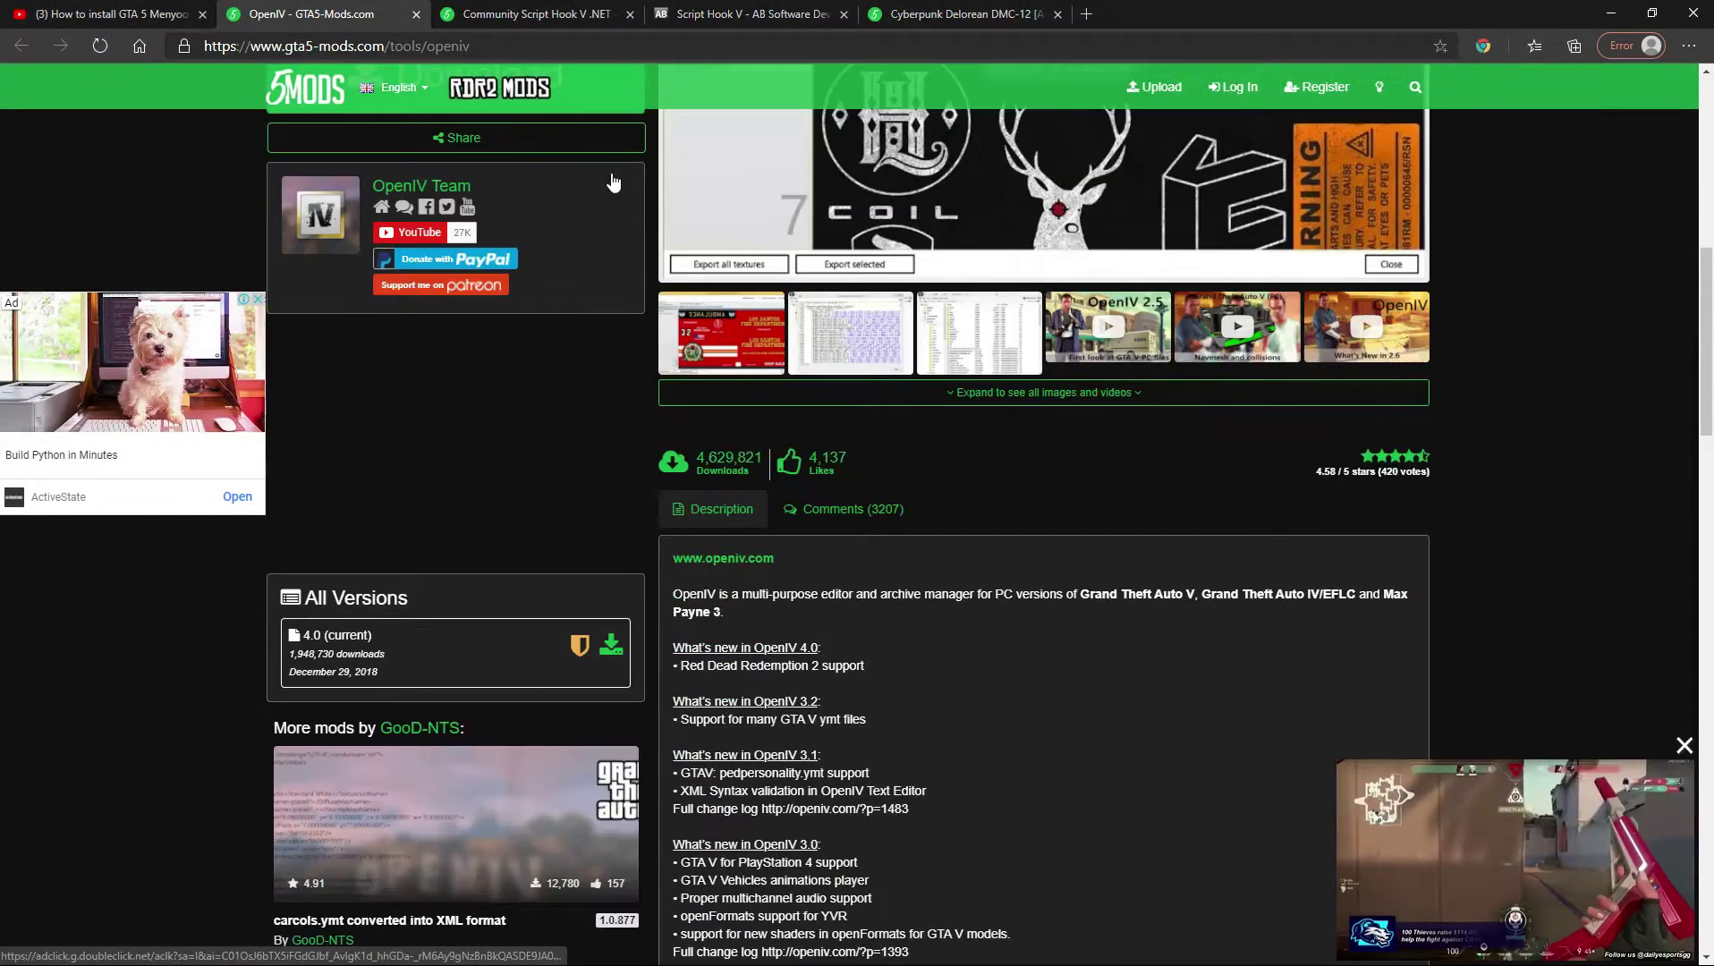
pyautogui.scroll(-3, 613, 182)
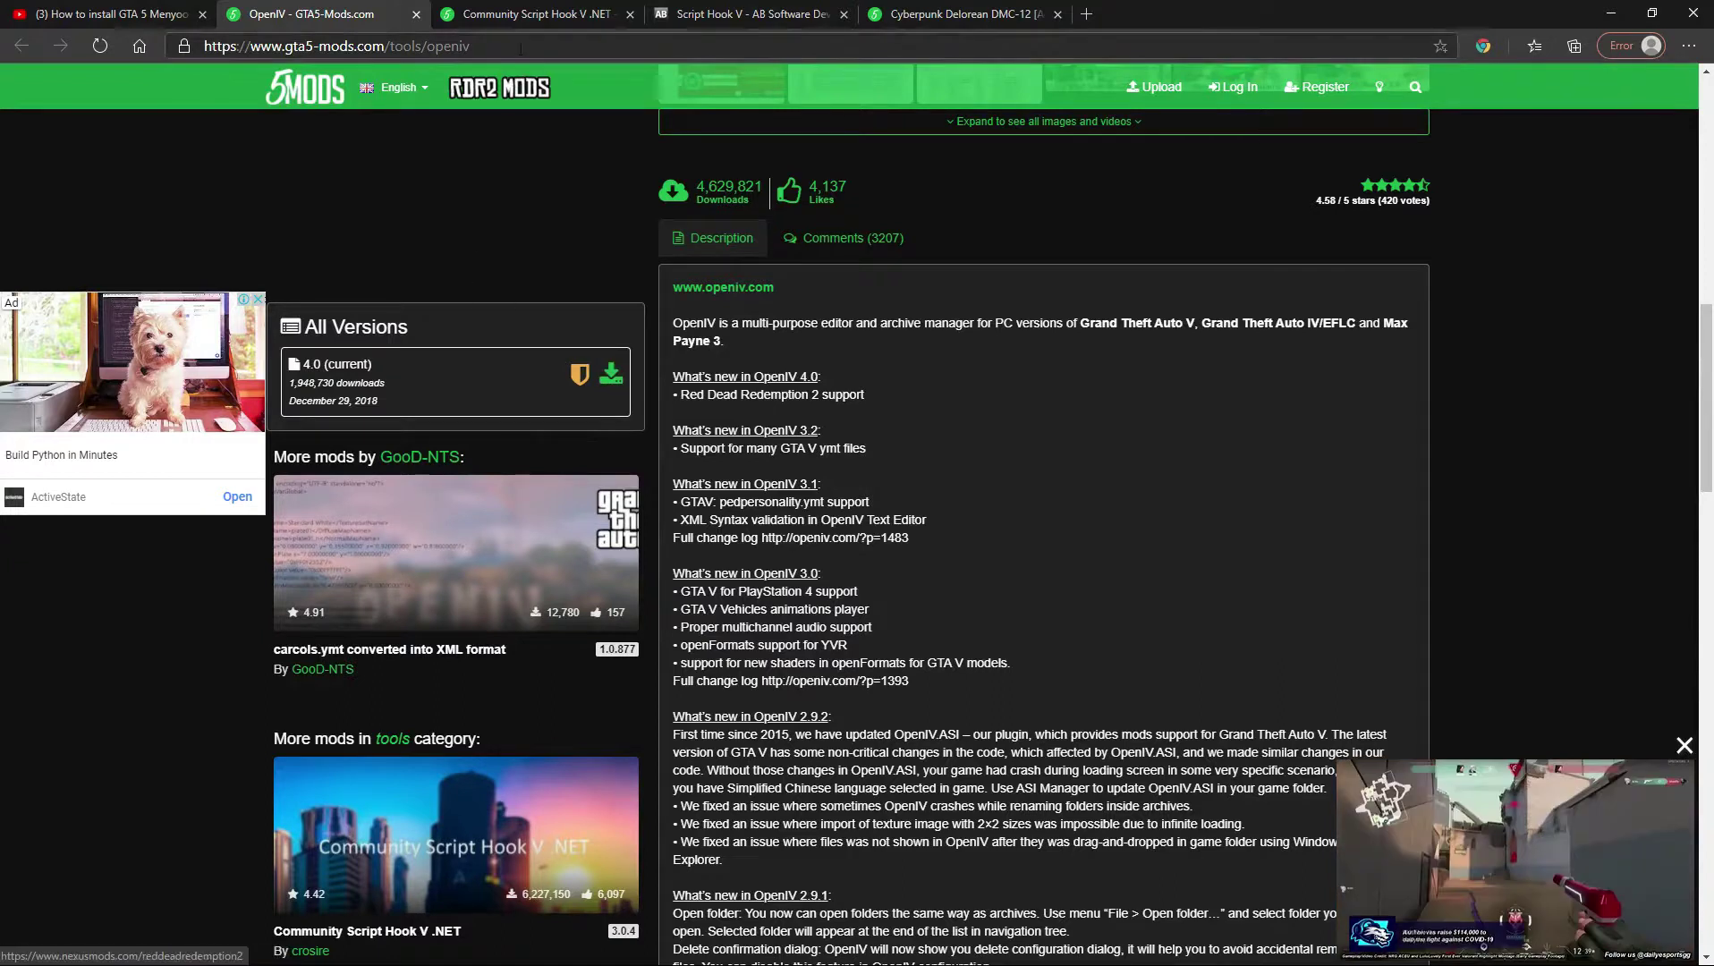
pyautogui.click(530, 15)
pyautogui.scroll(-6, 814, 302)
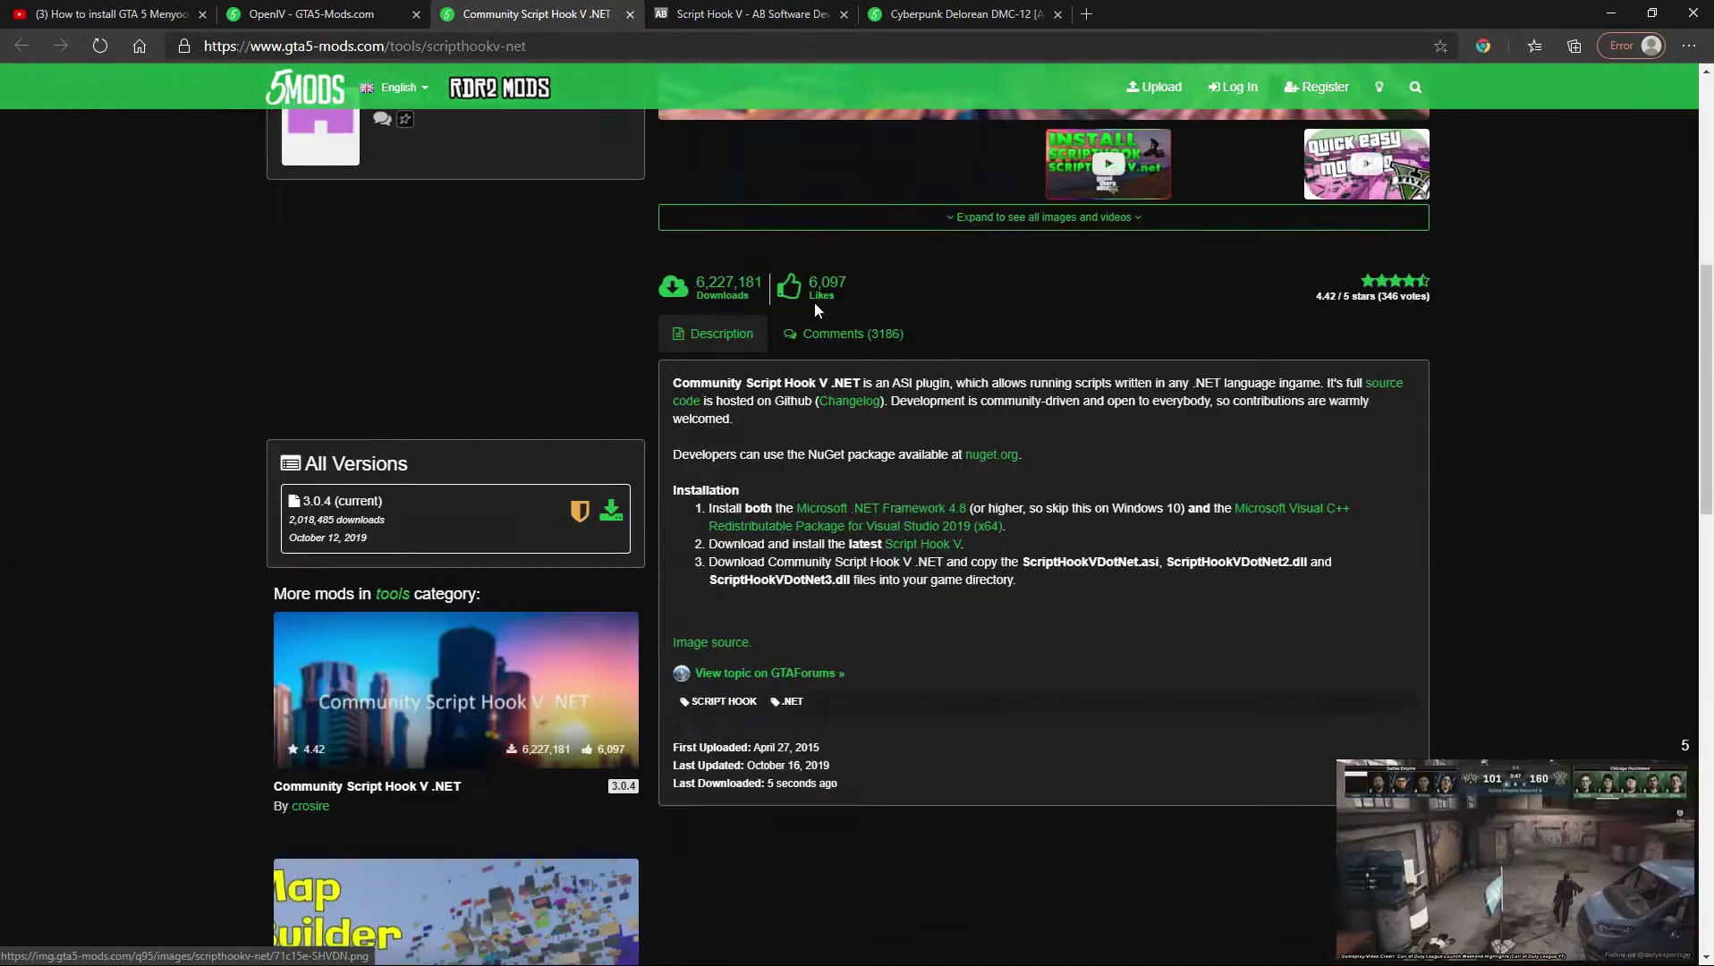
pyautogui.scroll(-3, 814, 302)
pyautogui.scroll(4, 814, 303)
pyautogui.scroll(6, 377, 305)
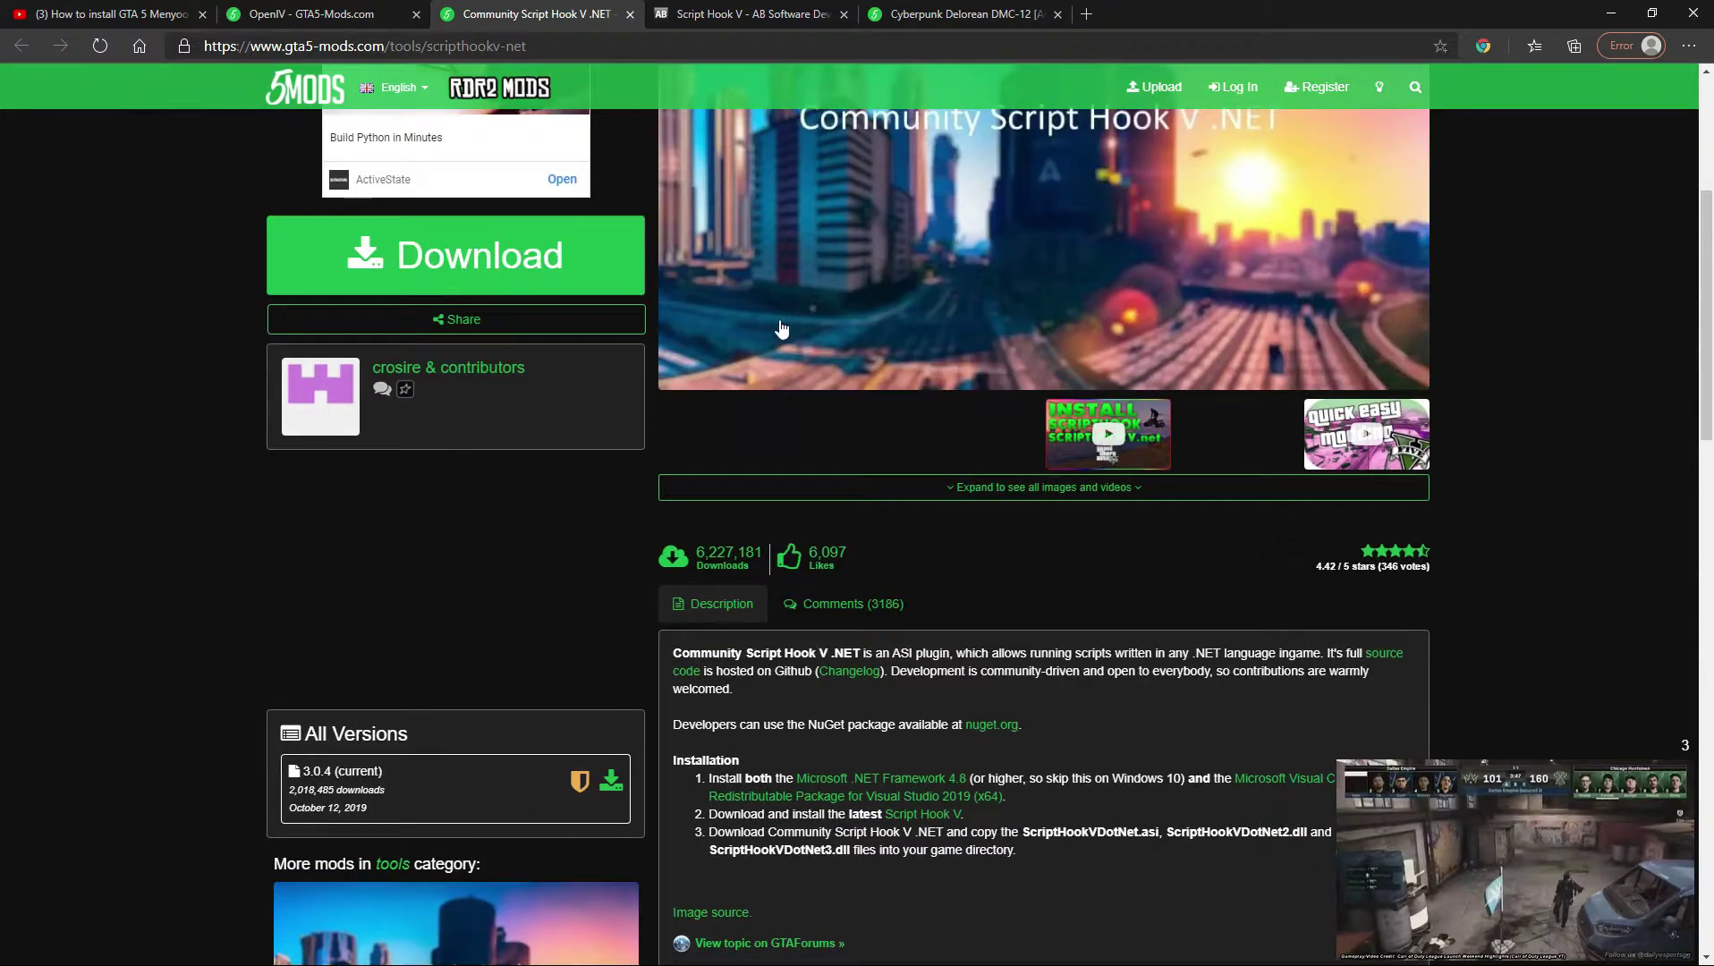
pyautogui.tripleClick(352, 361)
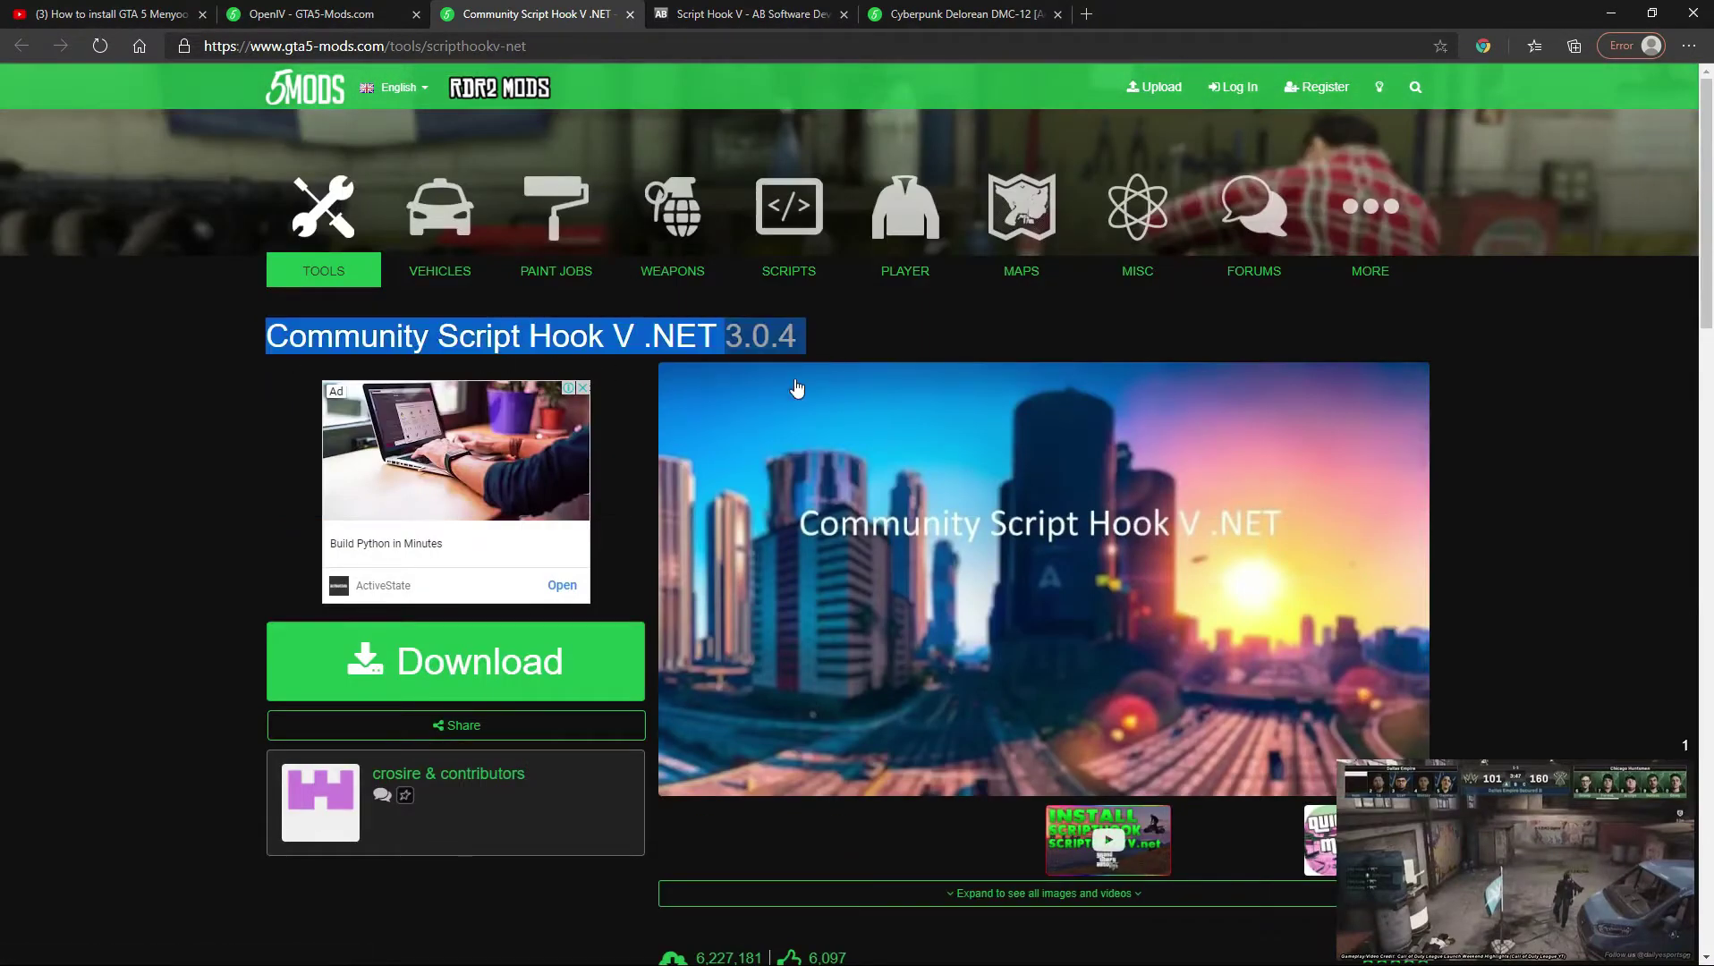
pyautogui.scroll(-9, 796, 388)
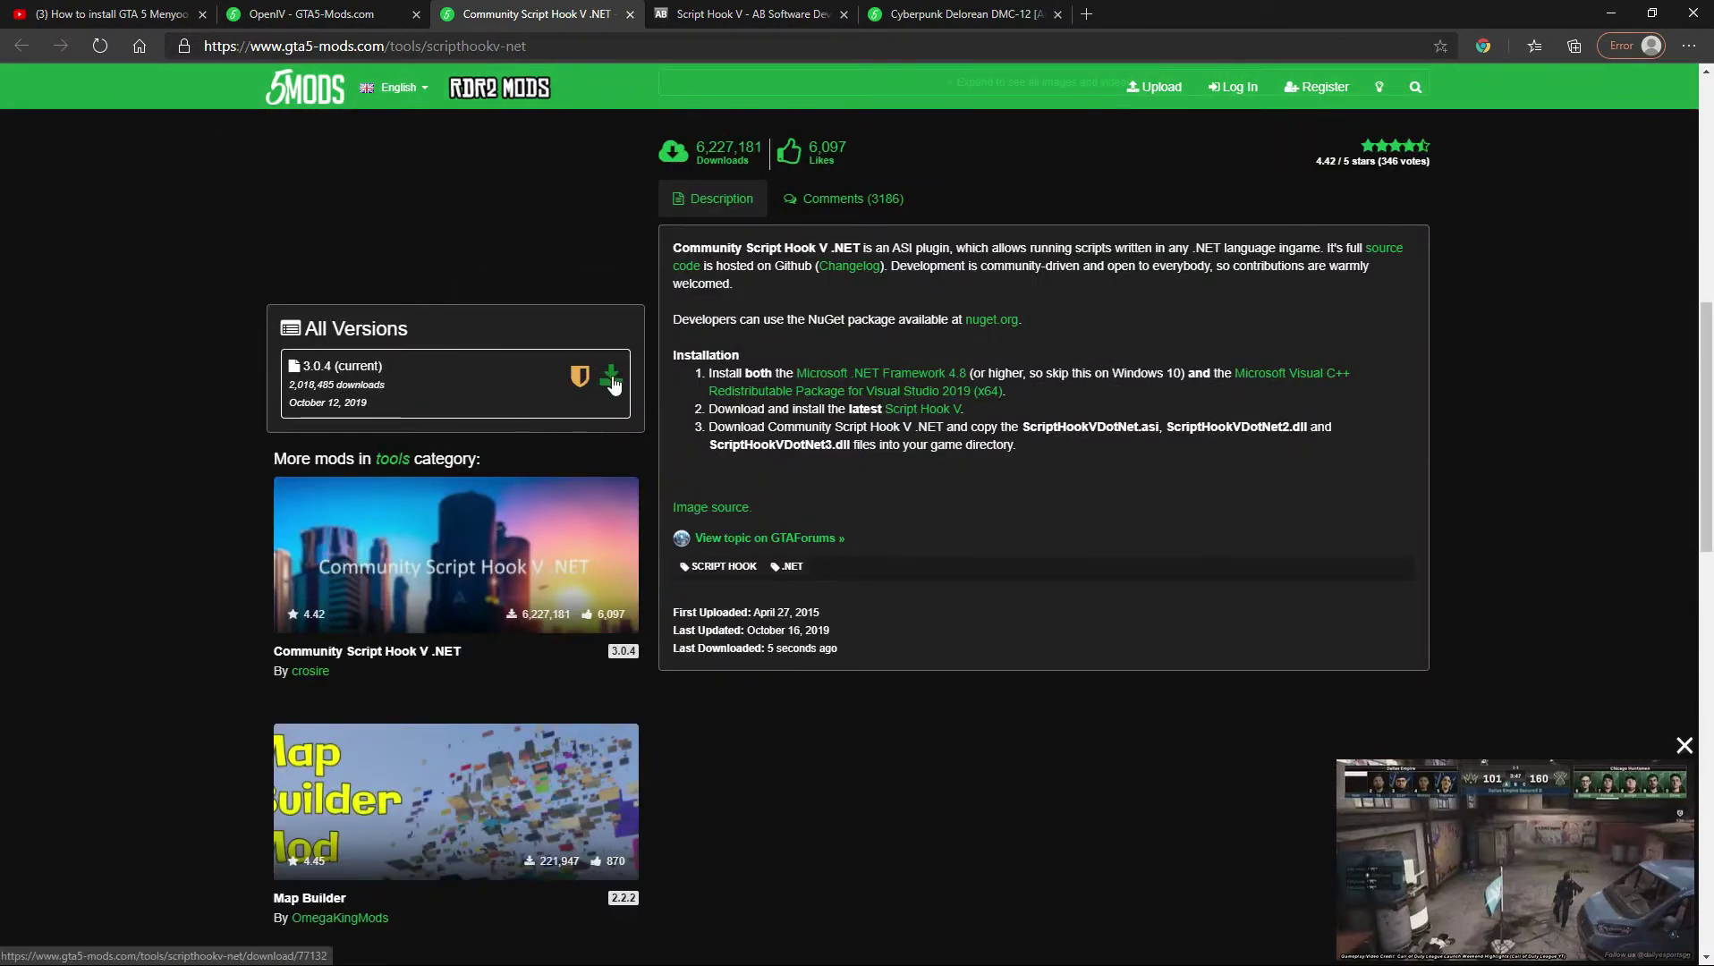
# - Show dev-c.com's Script Hook V page and highlight version v1.0.2060.1
pyautogui.click(738, 14)
pyautogui.scroll(-1, 1202, 436)
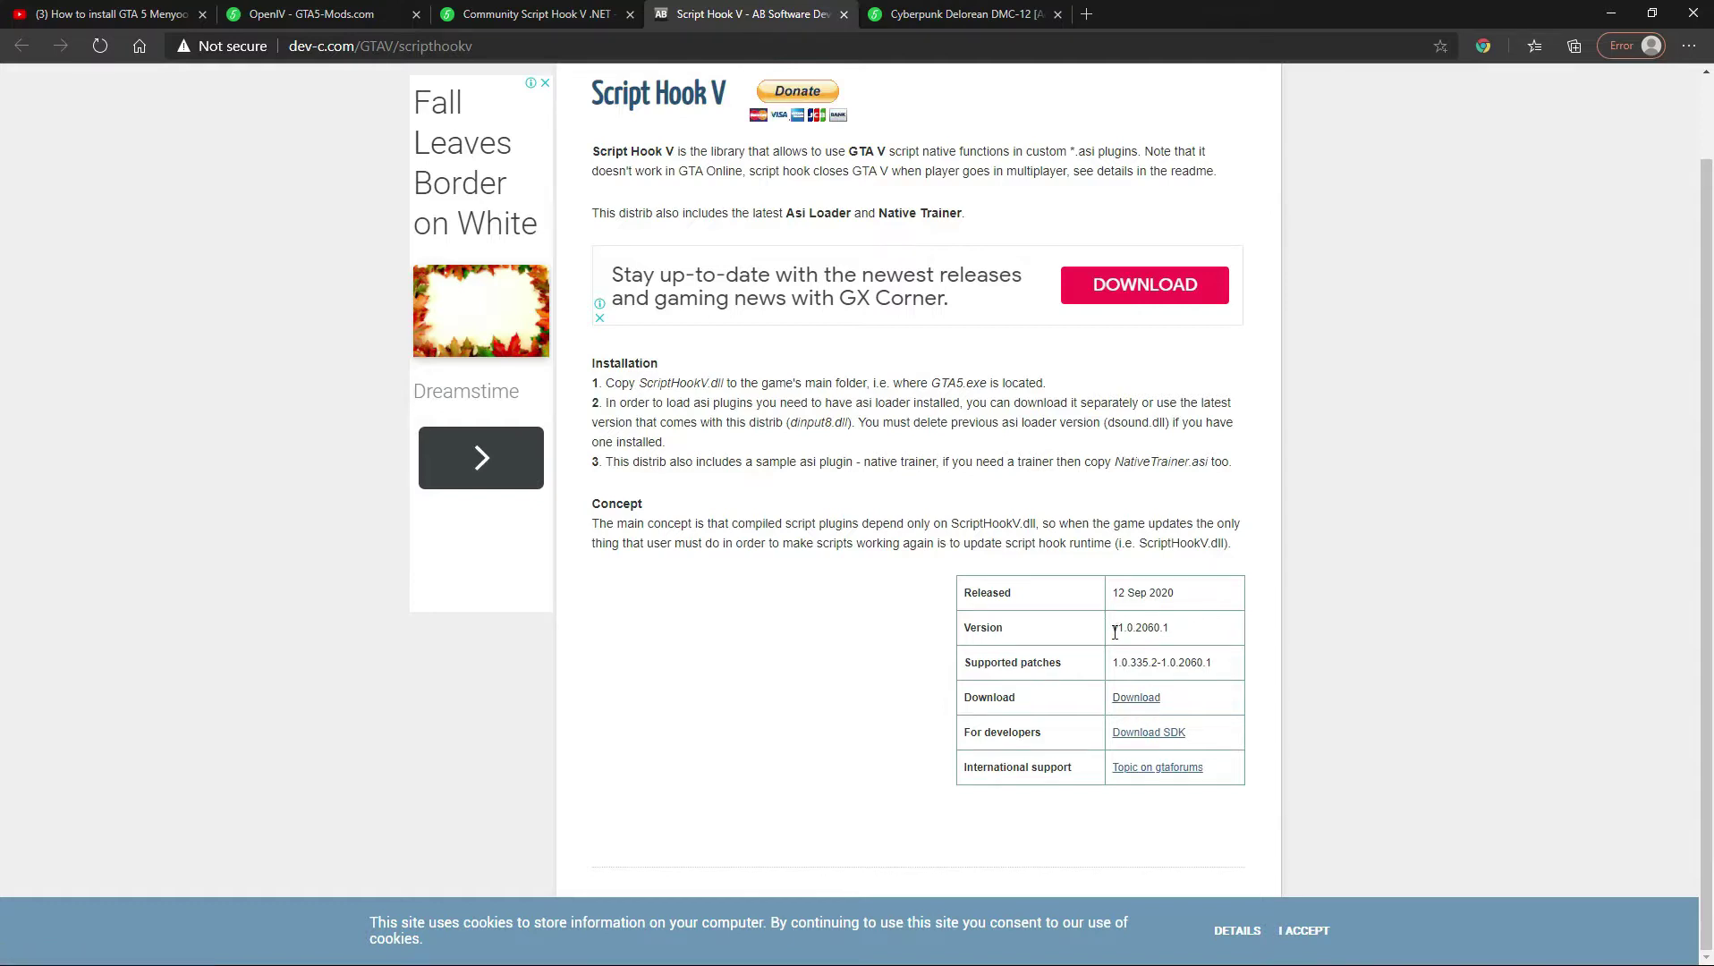
pyautogui.moveTo(1115, 628); pyautogui.dragTo(1205, 640)
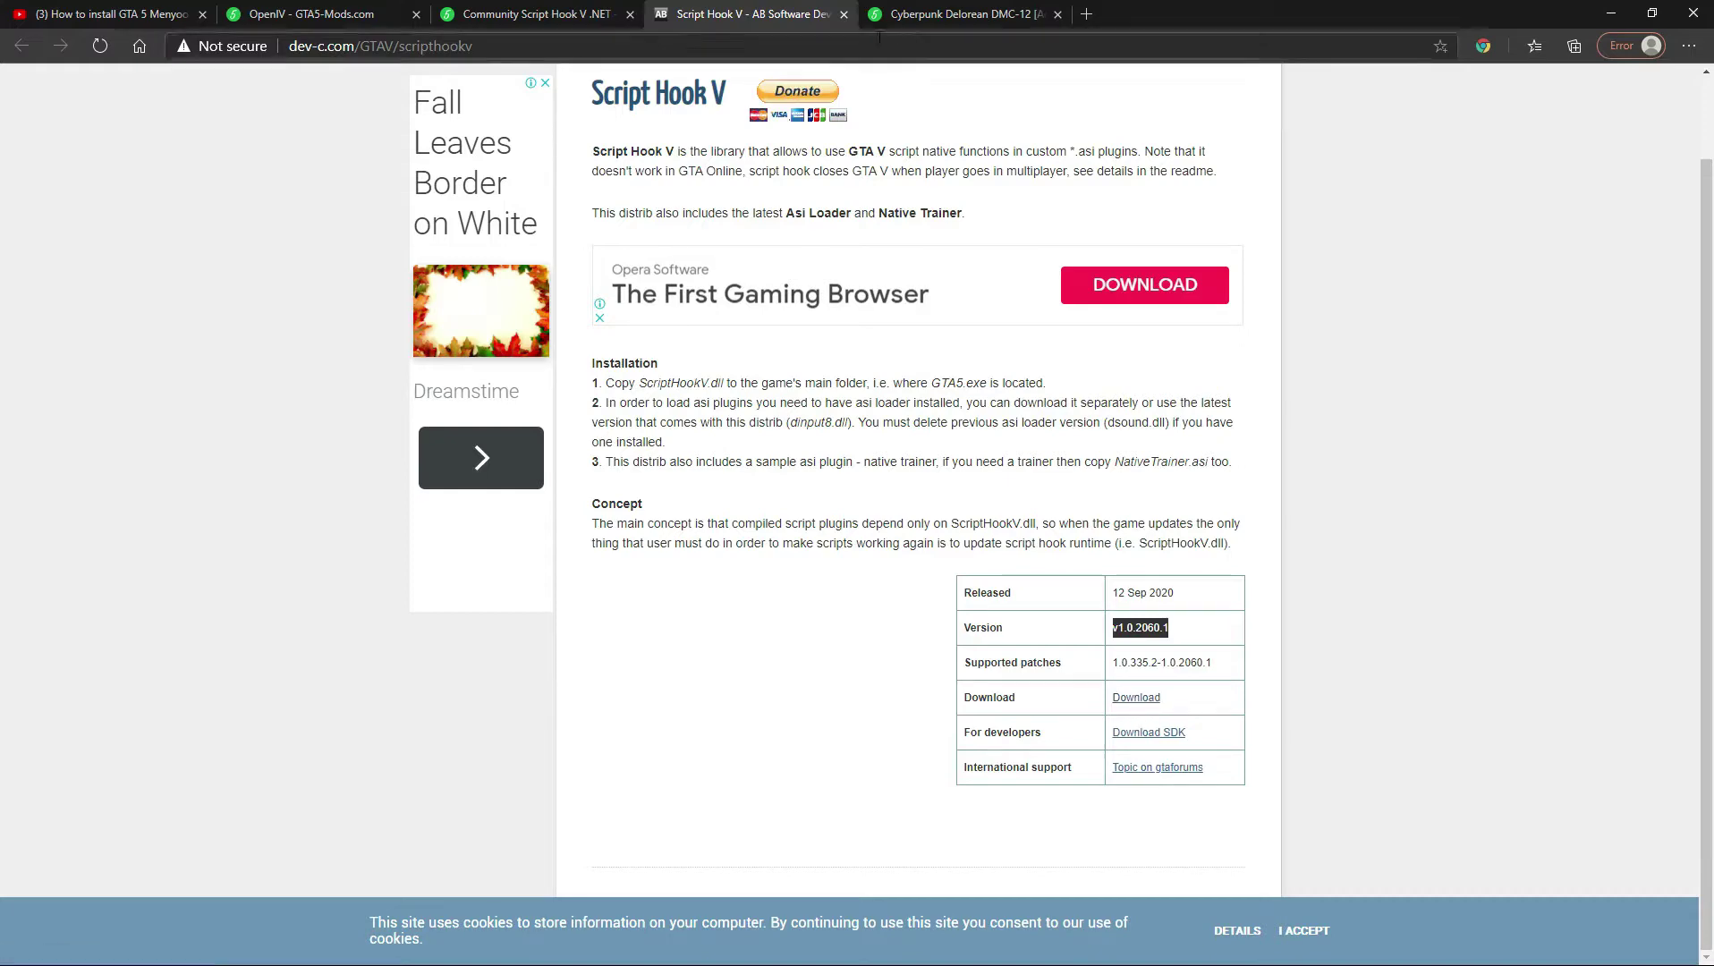
# - Highlight the Cyberpunk Delorean DMC-12 title, expand its full gallery, and scroll to the description
pyautogui.click(957, 15)
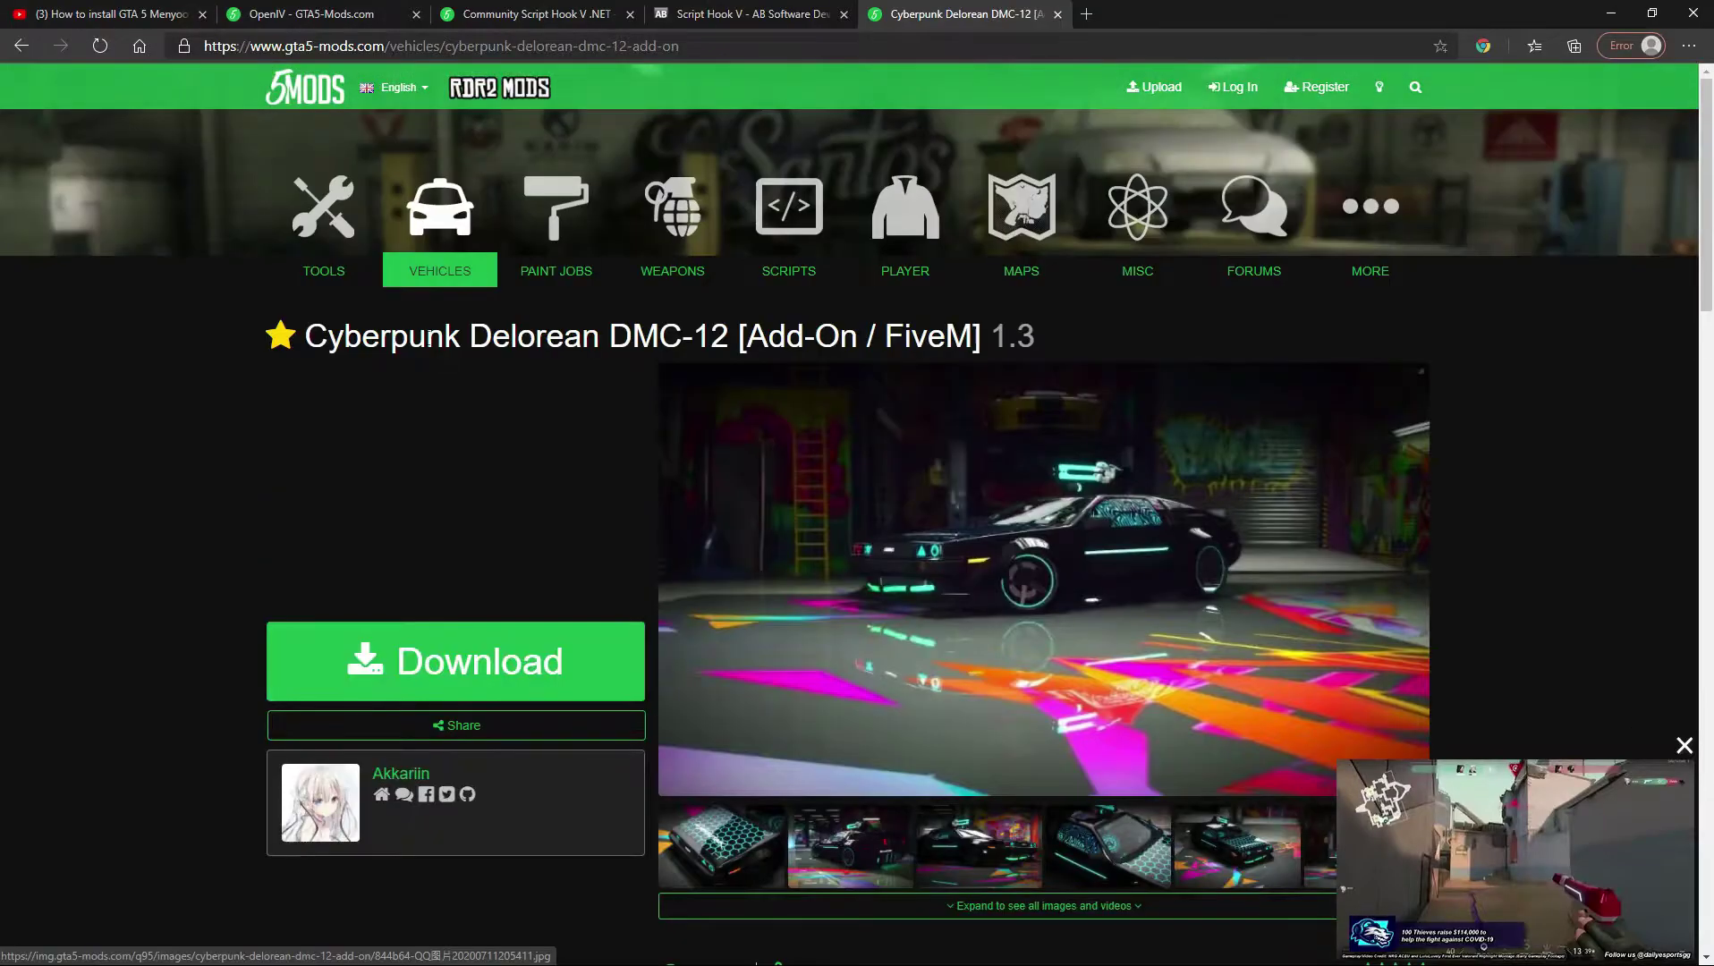
pyautogui.moveTo(456, 339); pyautogui.dragTo(1120, 343)
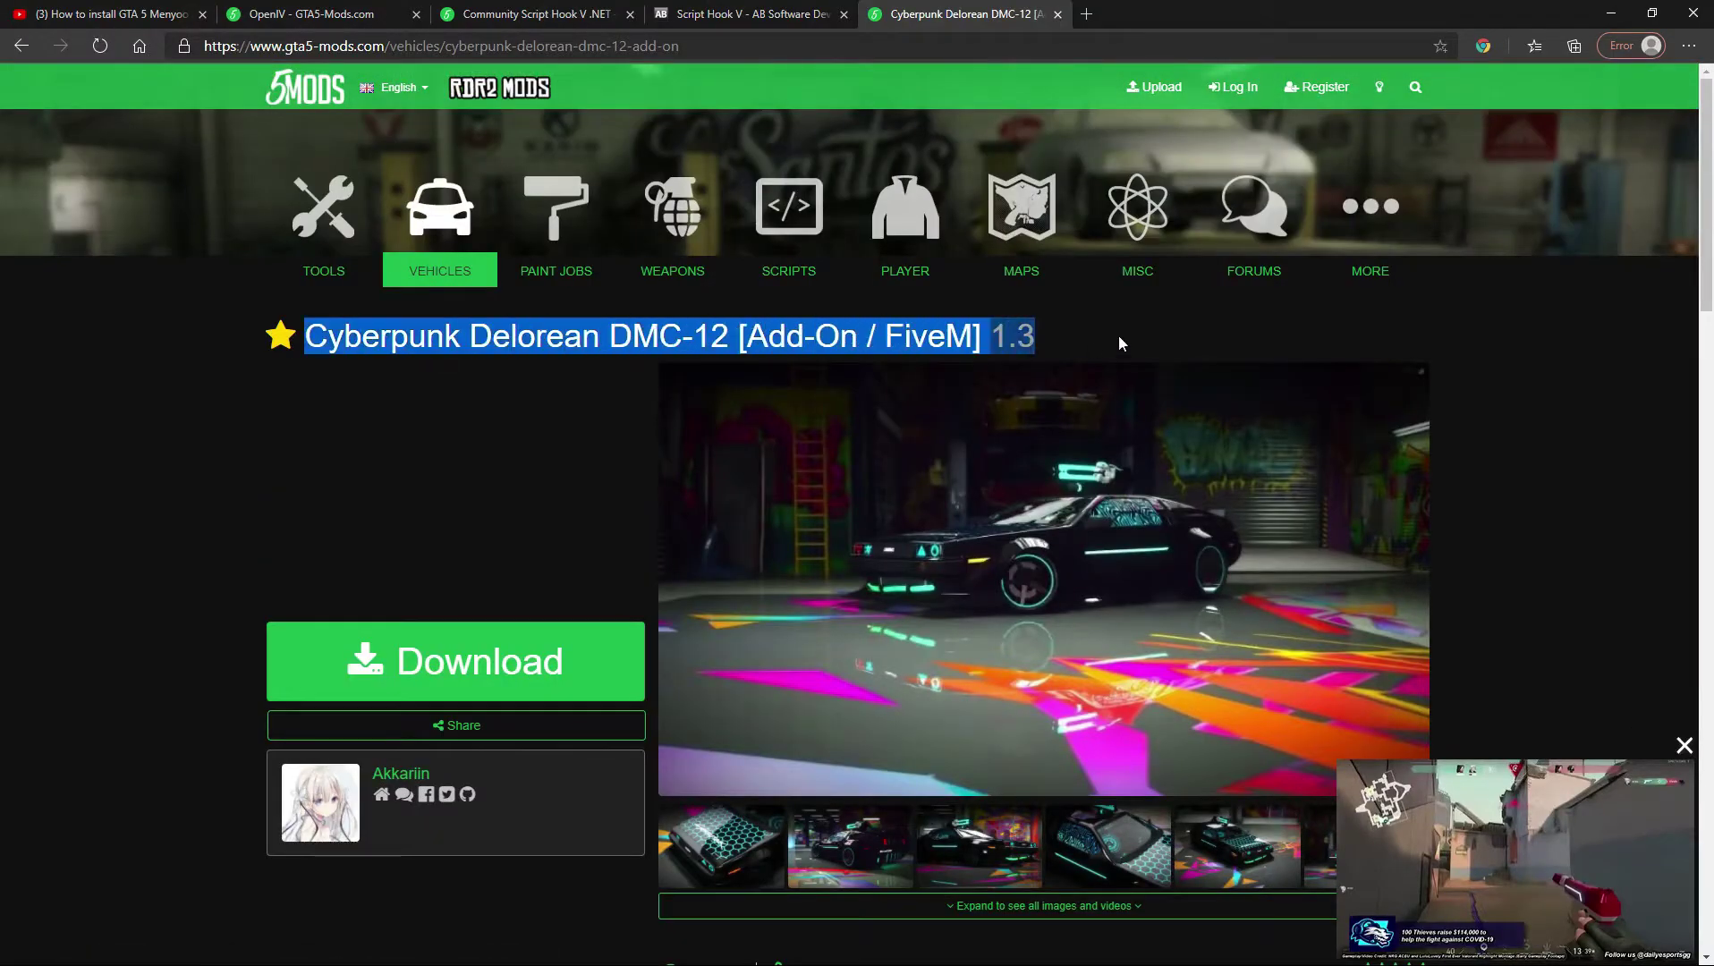
pyautogui.scroll(-2, 1186, 352)
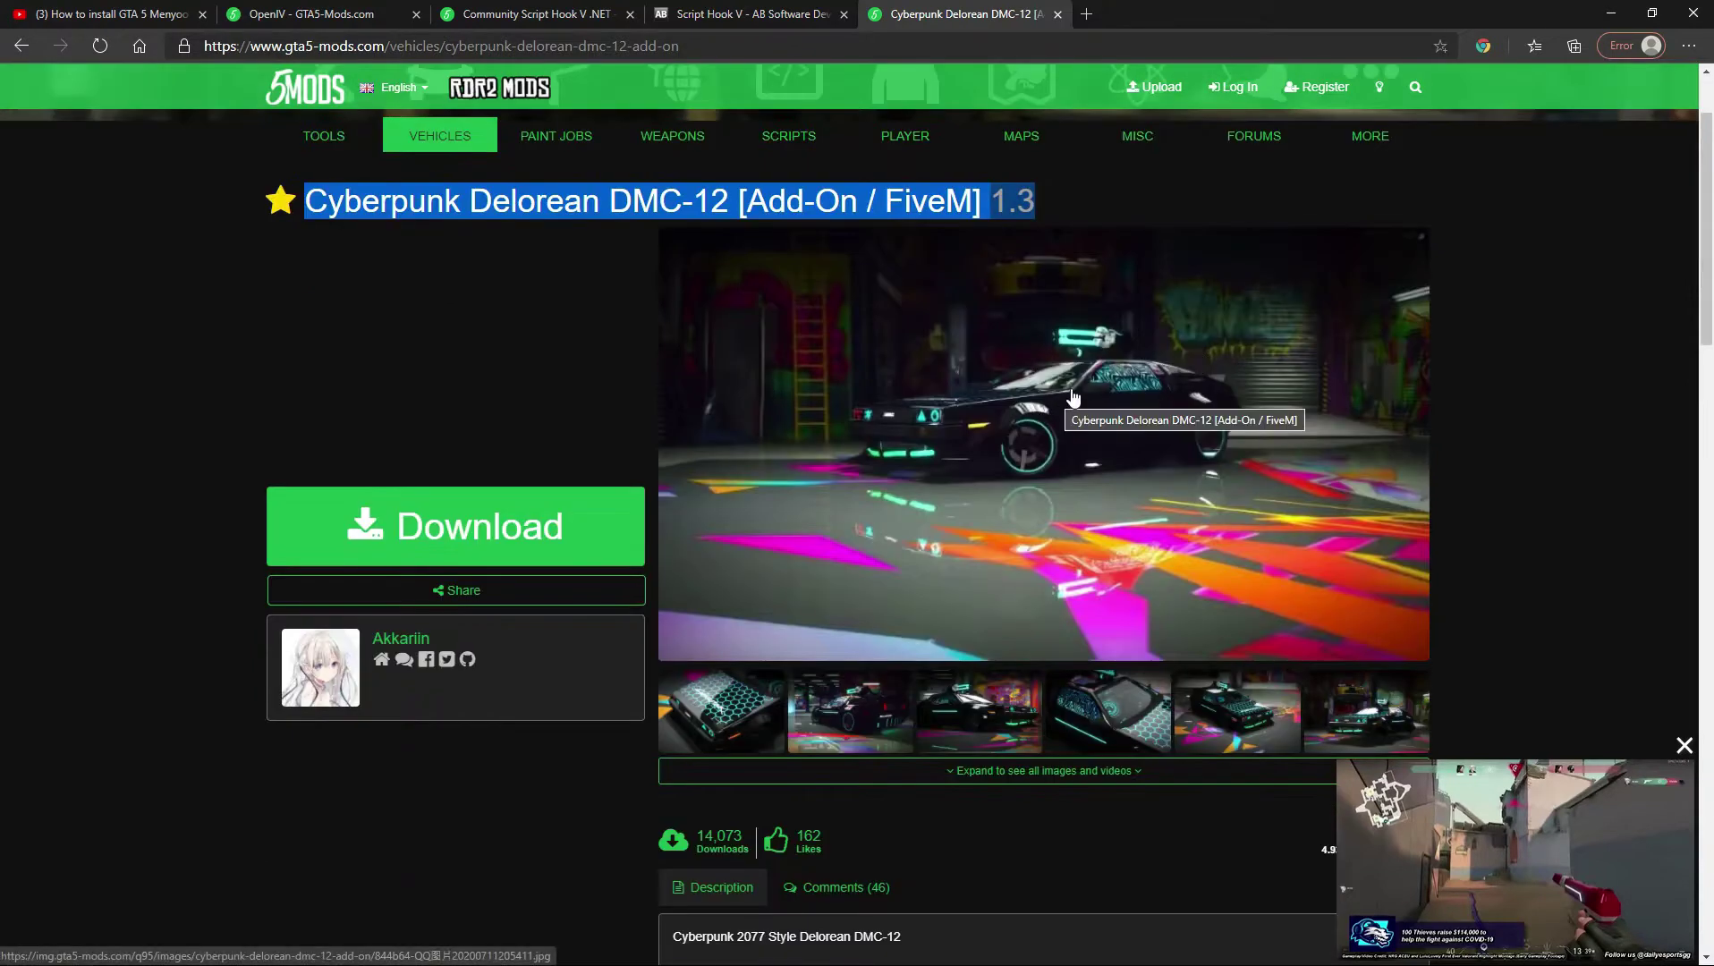
pyautogui.scroll(-2, 1073, 398)
pyautogui.scroll(-3, 1073, 398)
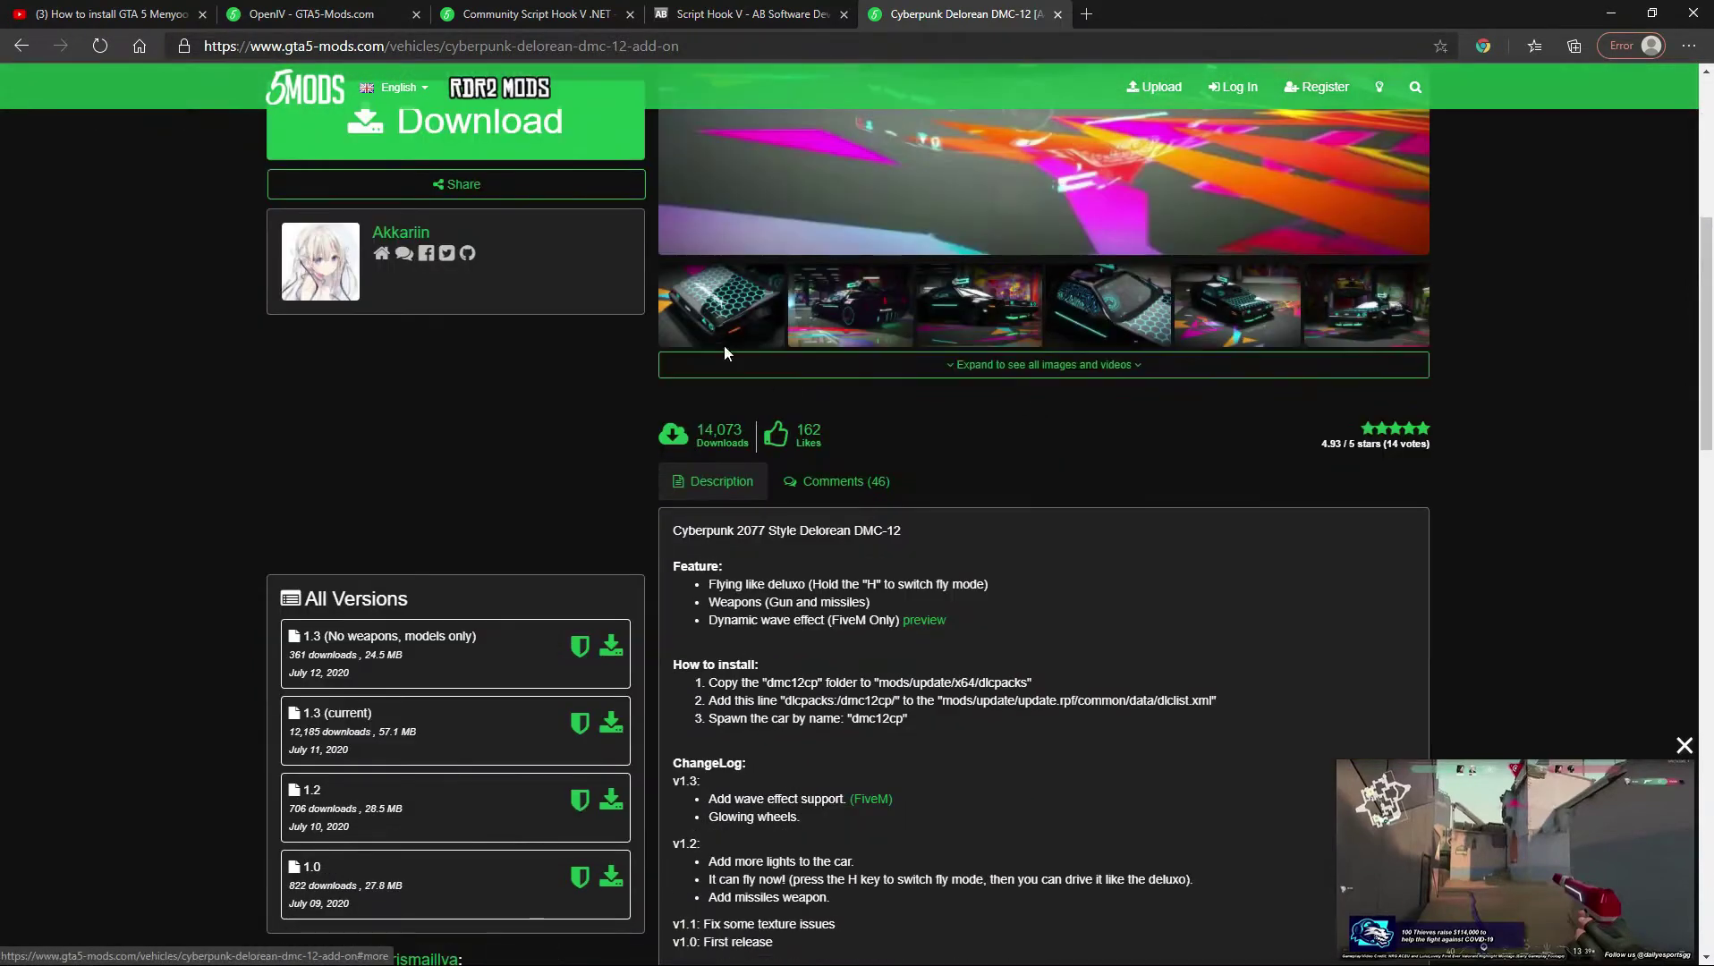
pyautogui.click(887, 367)
pyautogui.scroll(-4, 1119, 414)
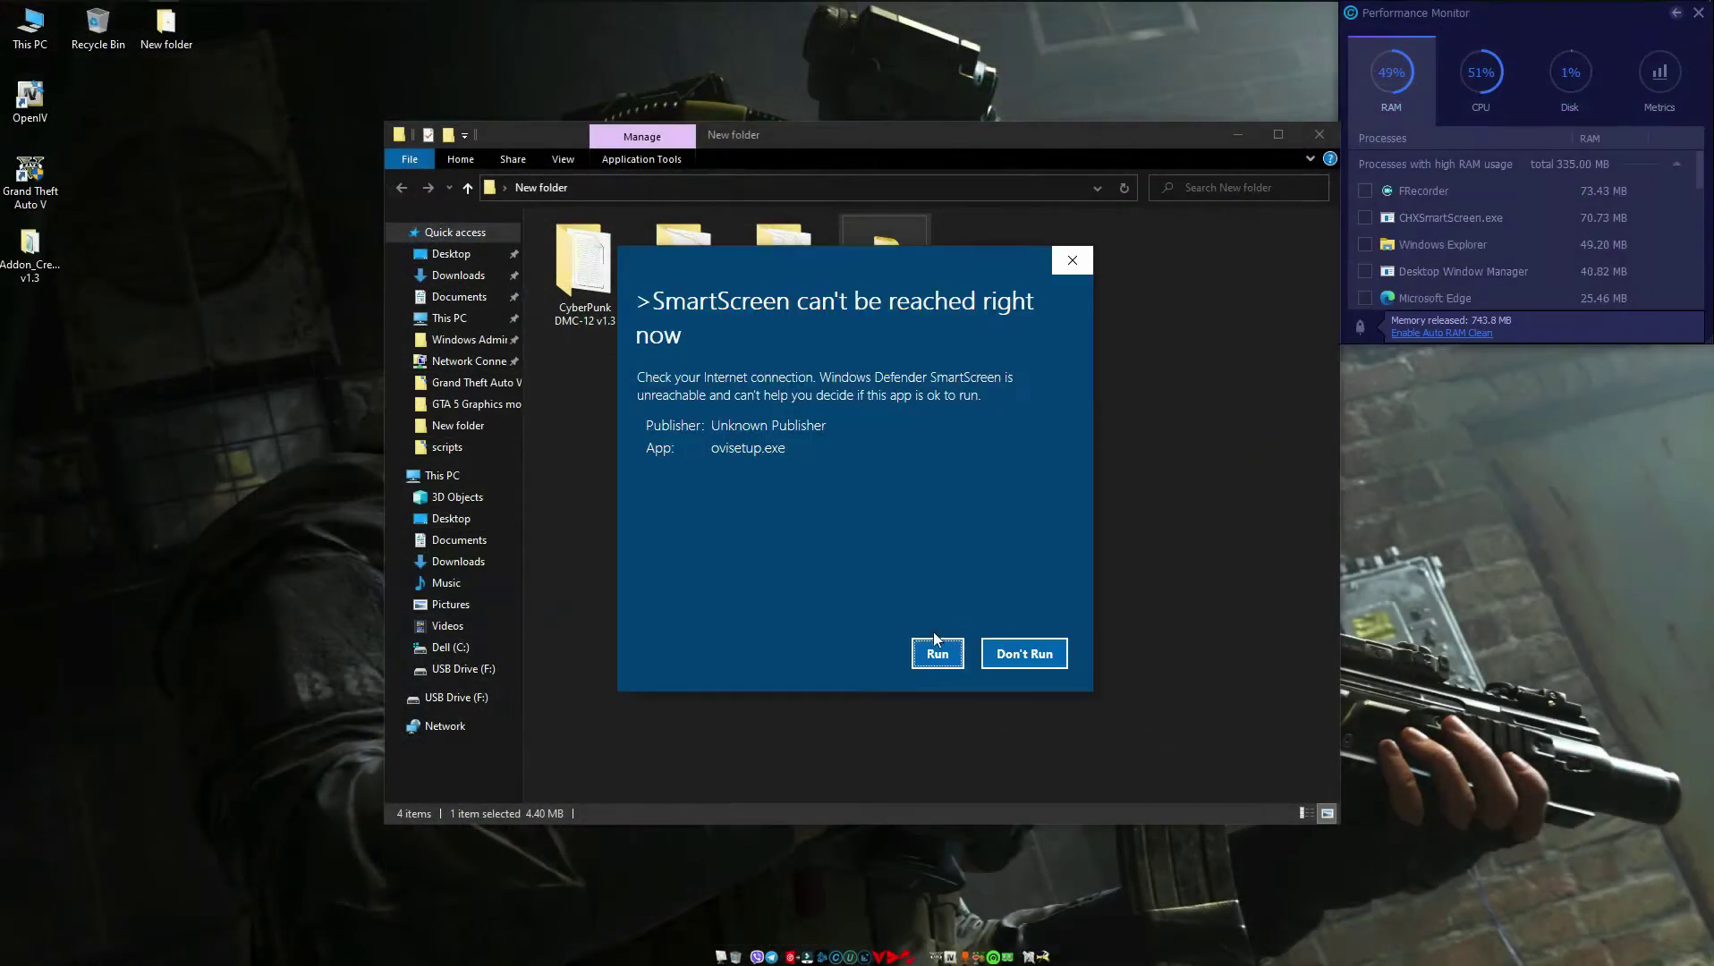
# - Let ovisetup.exe run, keep English as the language, and accept the licence terms
pyautogui.click(937, 653)
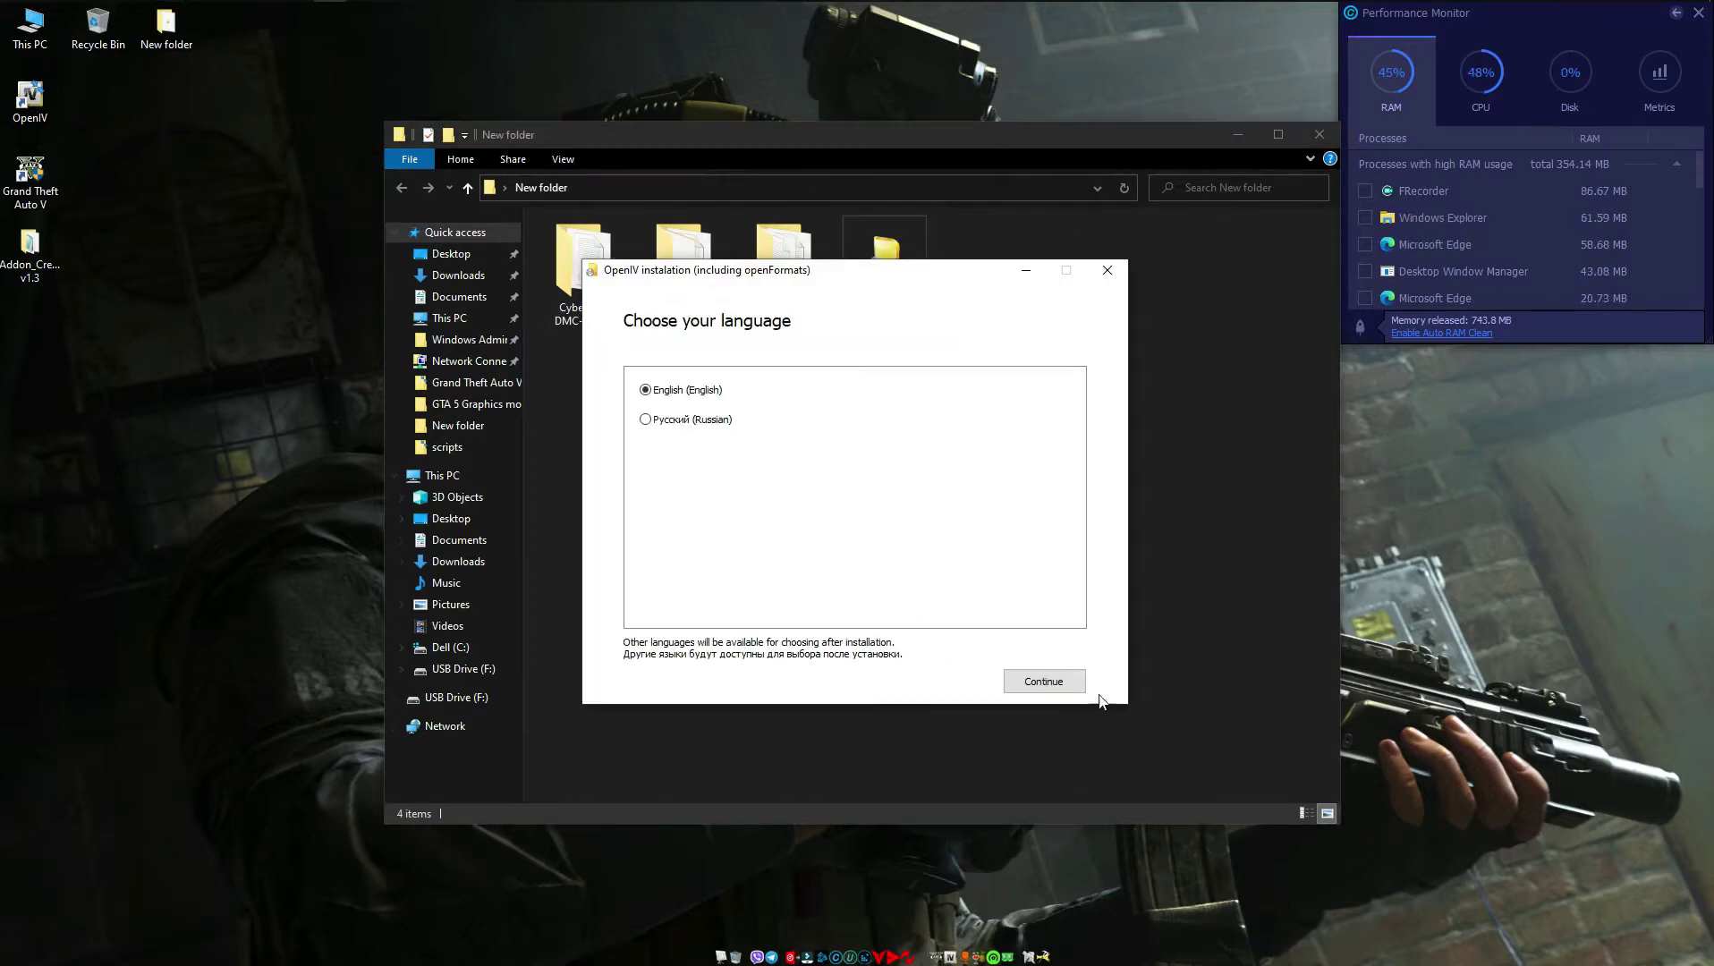
pyautogui.click(1062, 681)
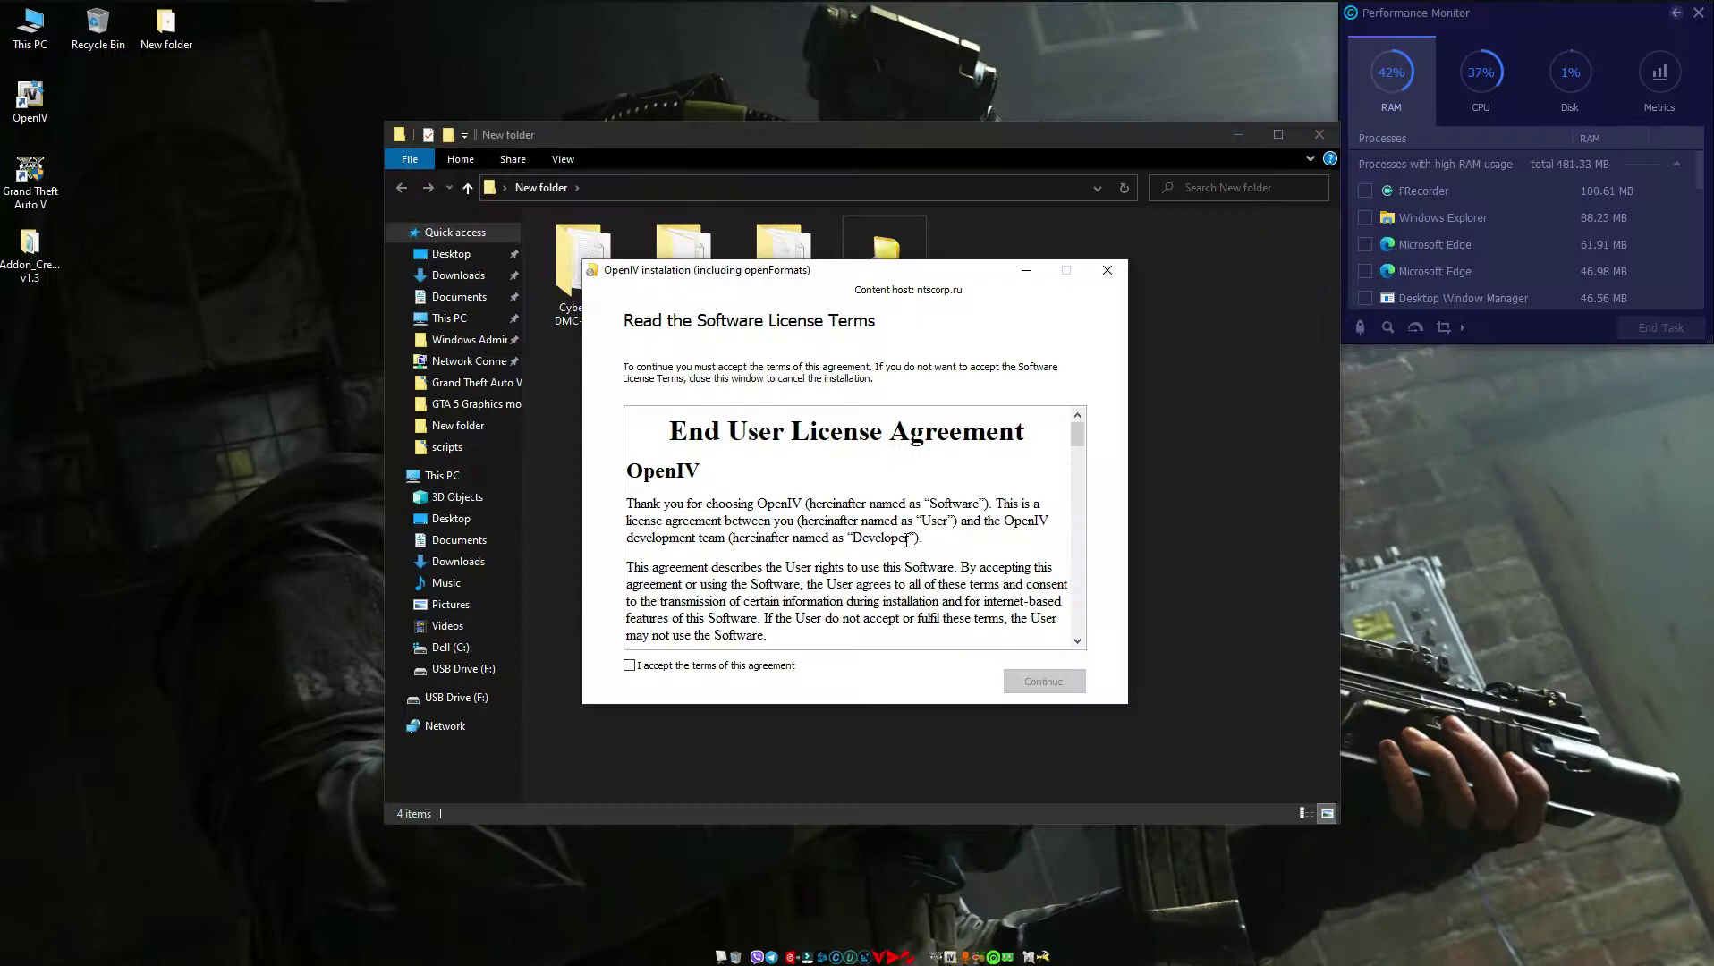
pyautogui.scroll(-8, 829, 498)
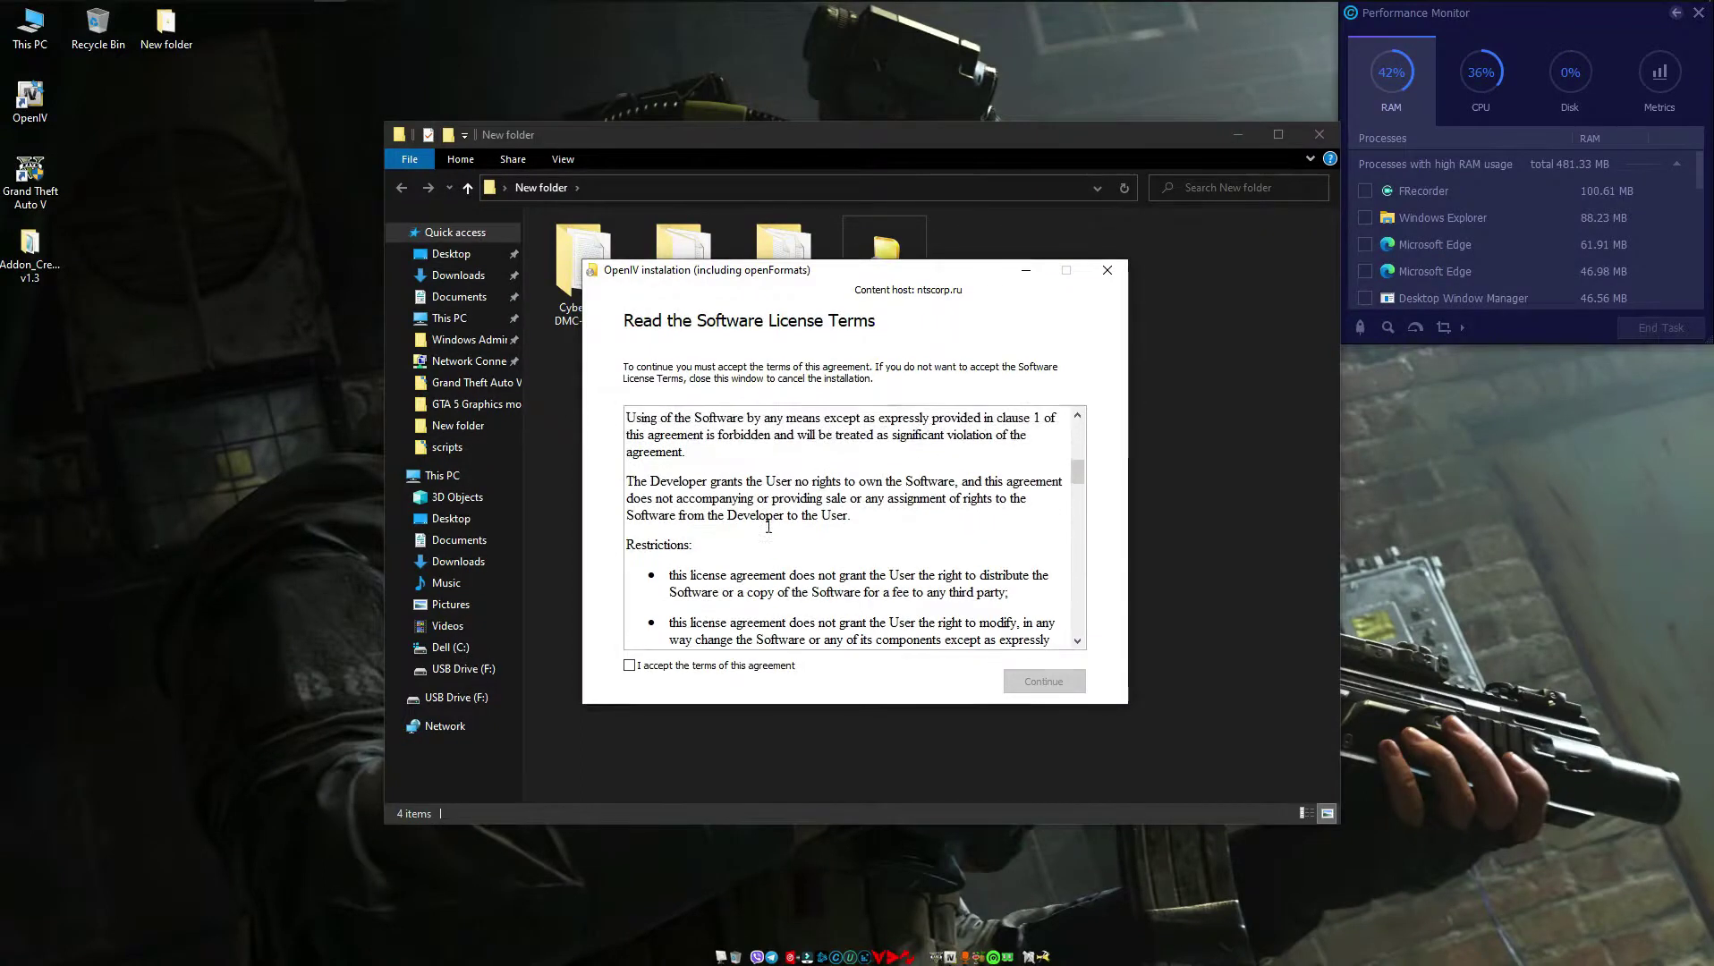
pyautogui.click(630, 666)
pyautogui.scroll(-5, 850, 537)
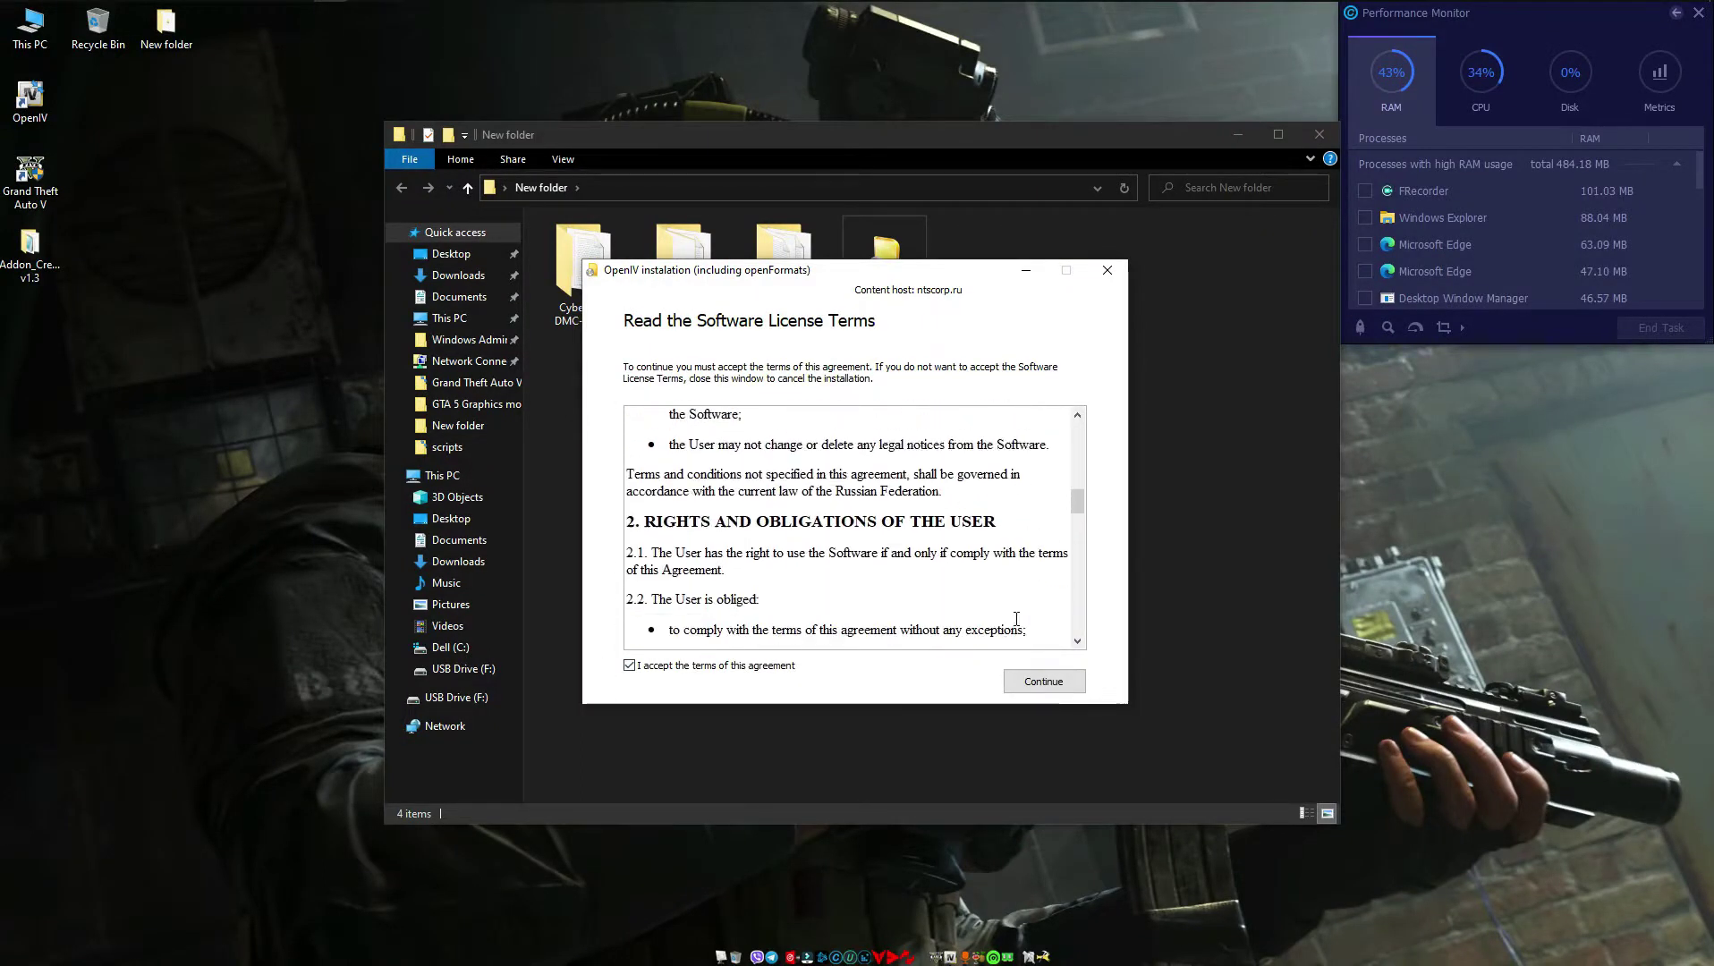
pyautogui.click(1031, 672)
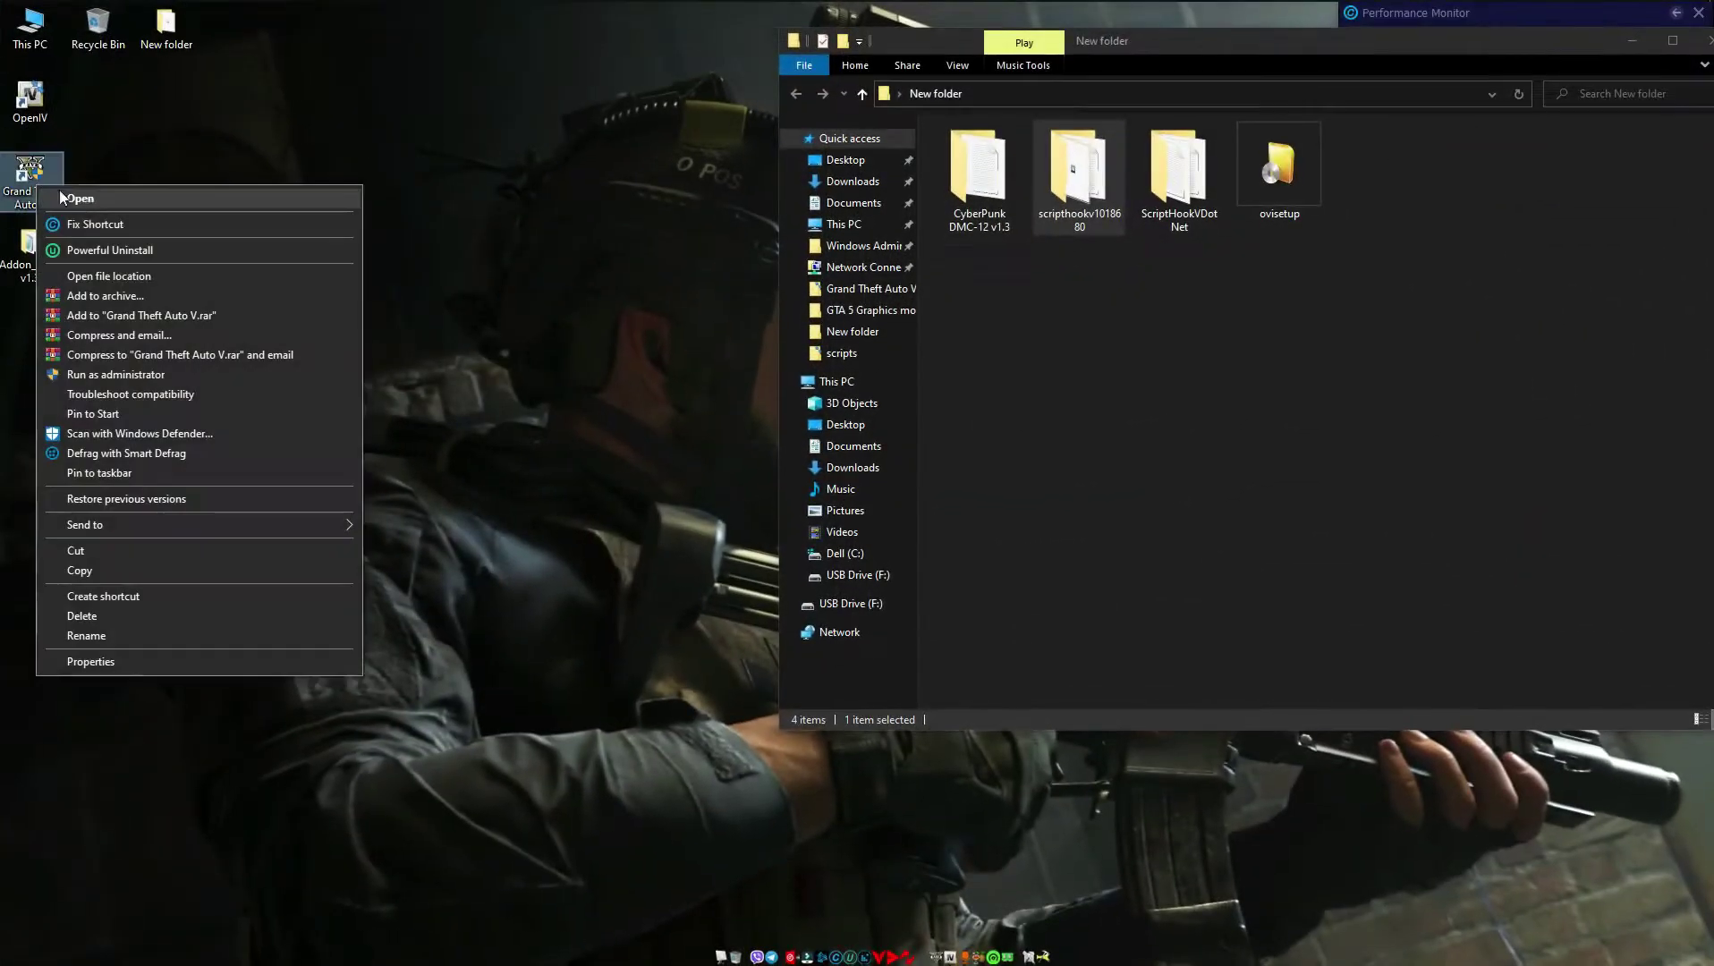
# - Move dinput8 and ScriptHookV from scripthookv1018680\bin into the Grand Theft Auto V folder, then return to New folder
pyautogui.click(103, 275)
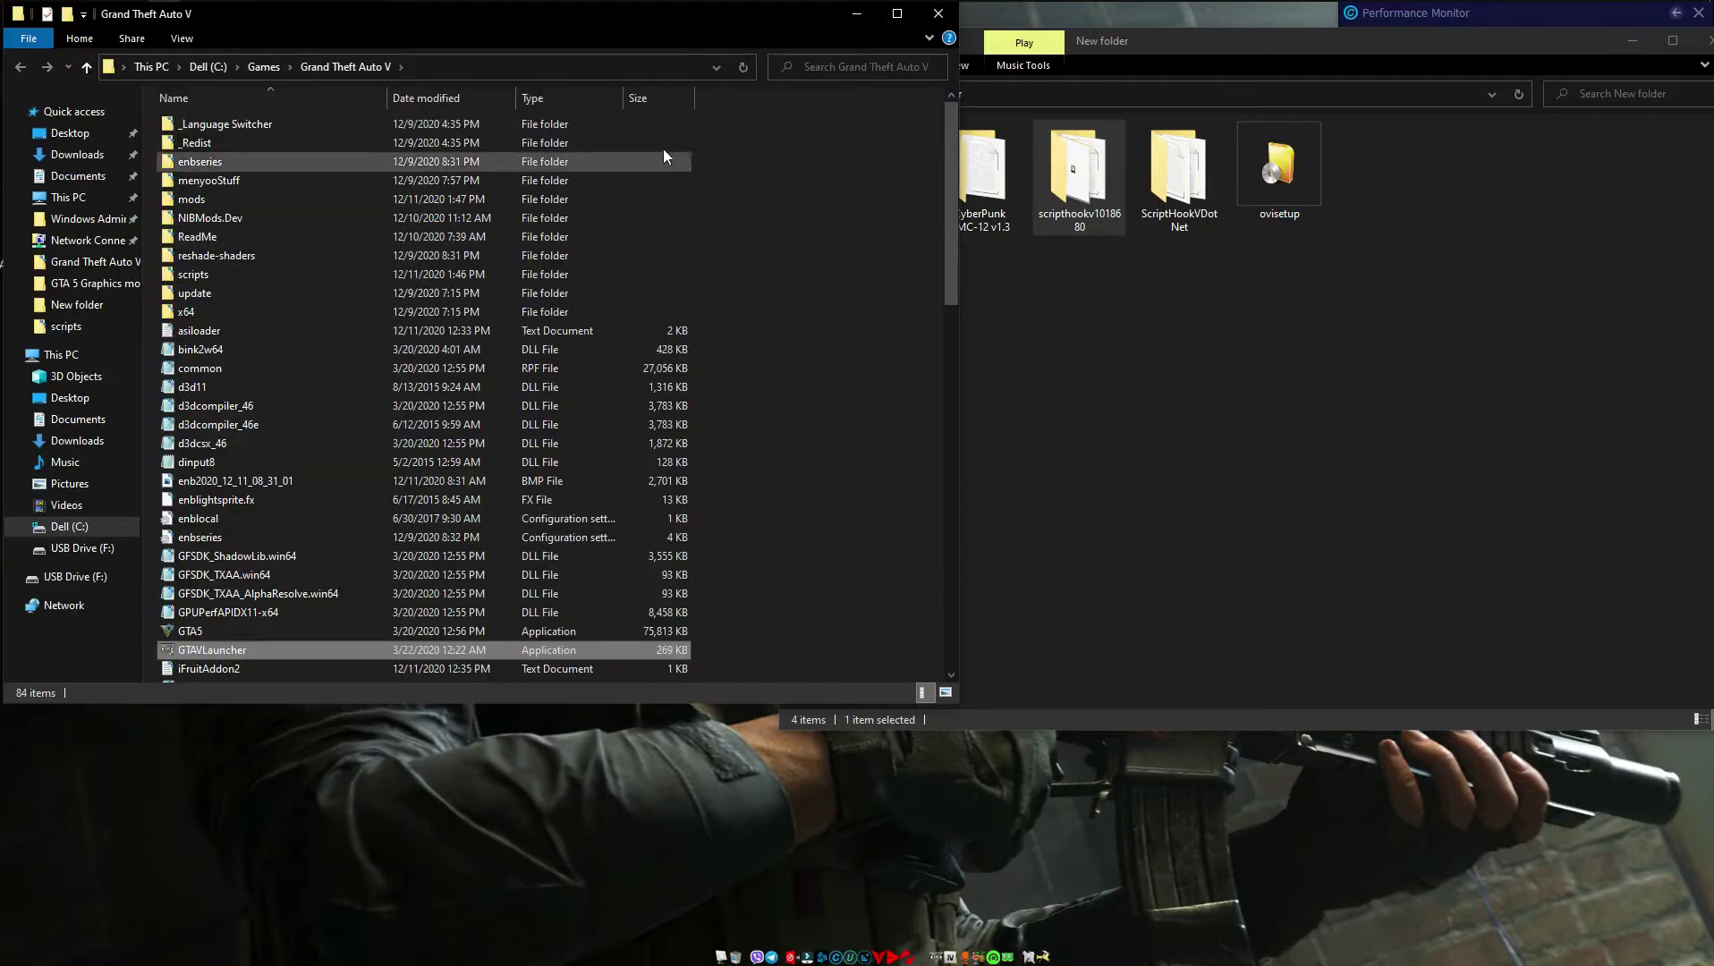
pyautogui.doubleClick(1077, 209)
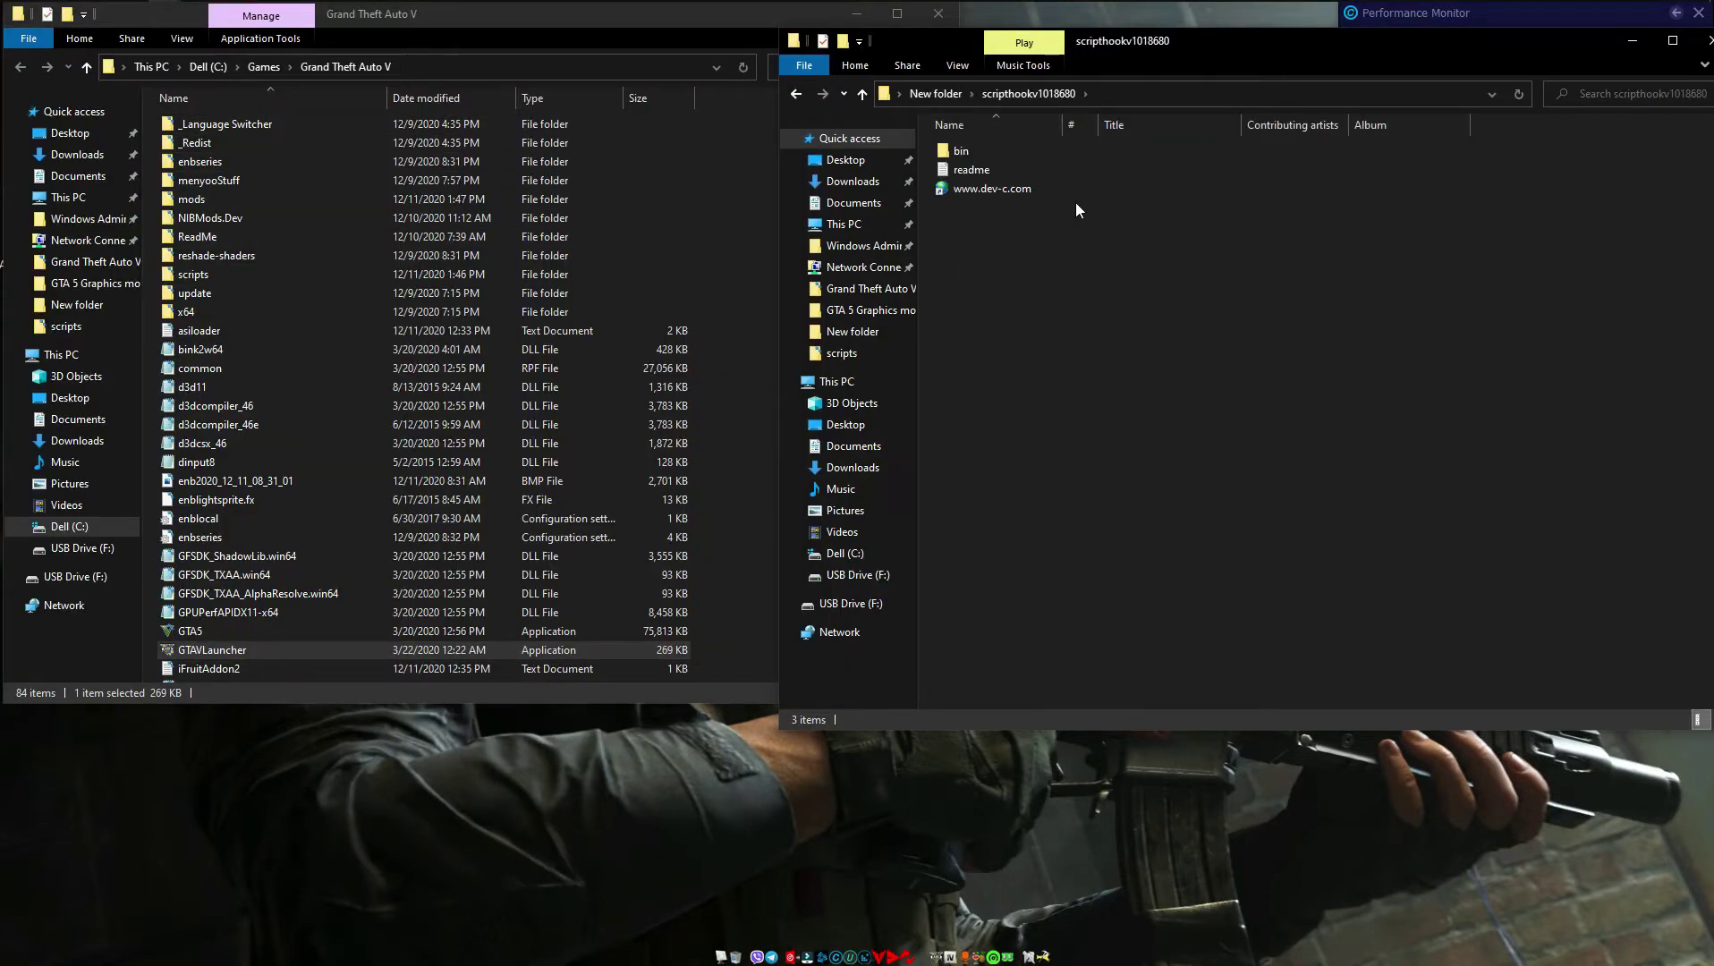
pyautogui.doubleClick(975, 148)
pyautogui.click(1010, 150)
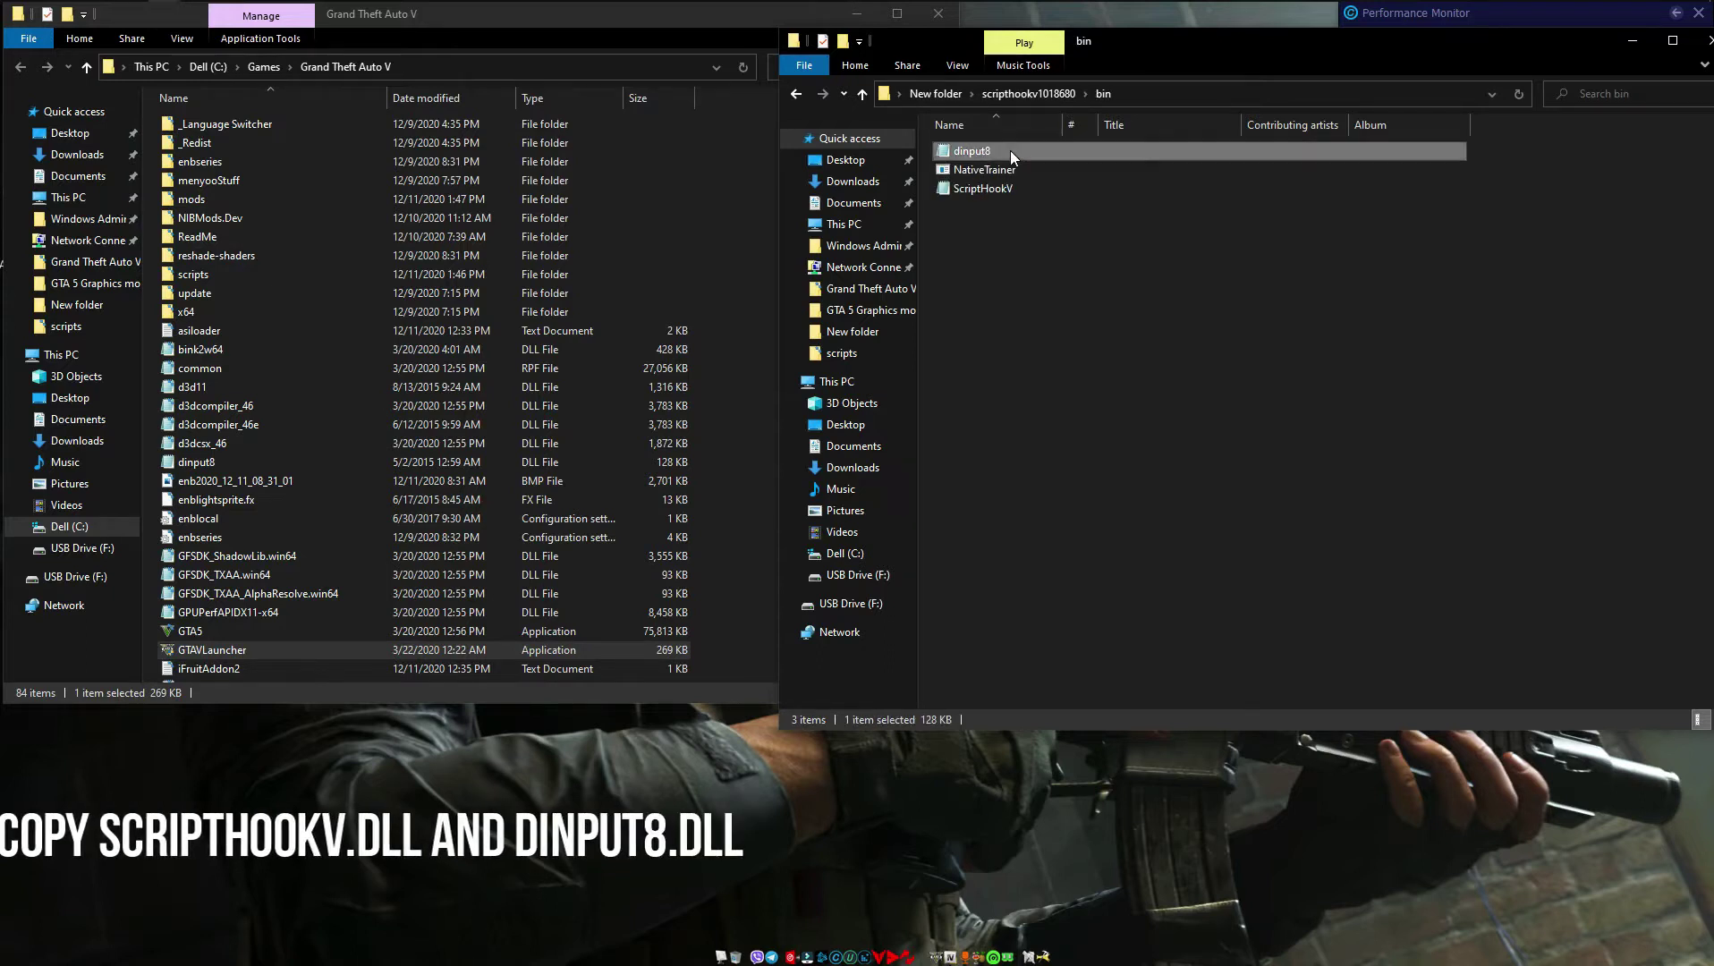
pyautogui.keyDown('ctrl'); pyautogui.click(1010, 188); pyautogui.keyUp('ctrl')
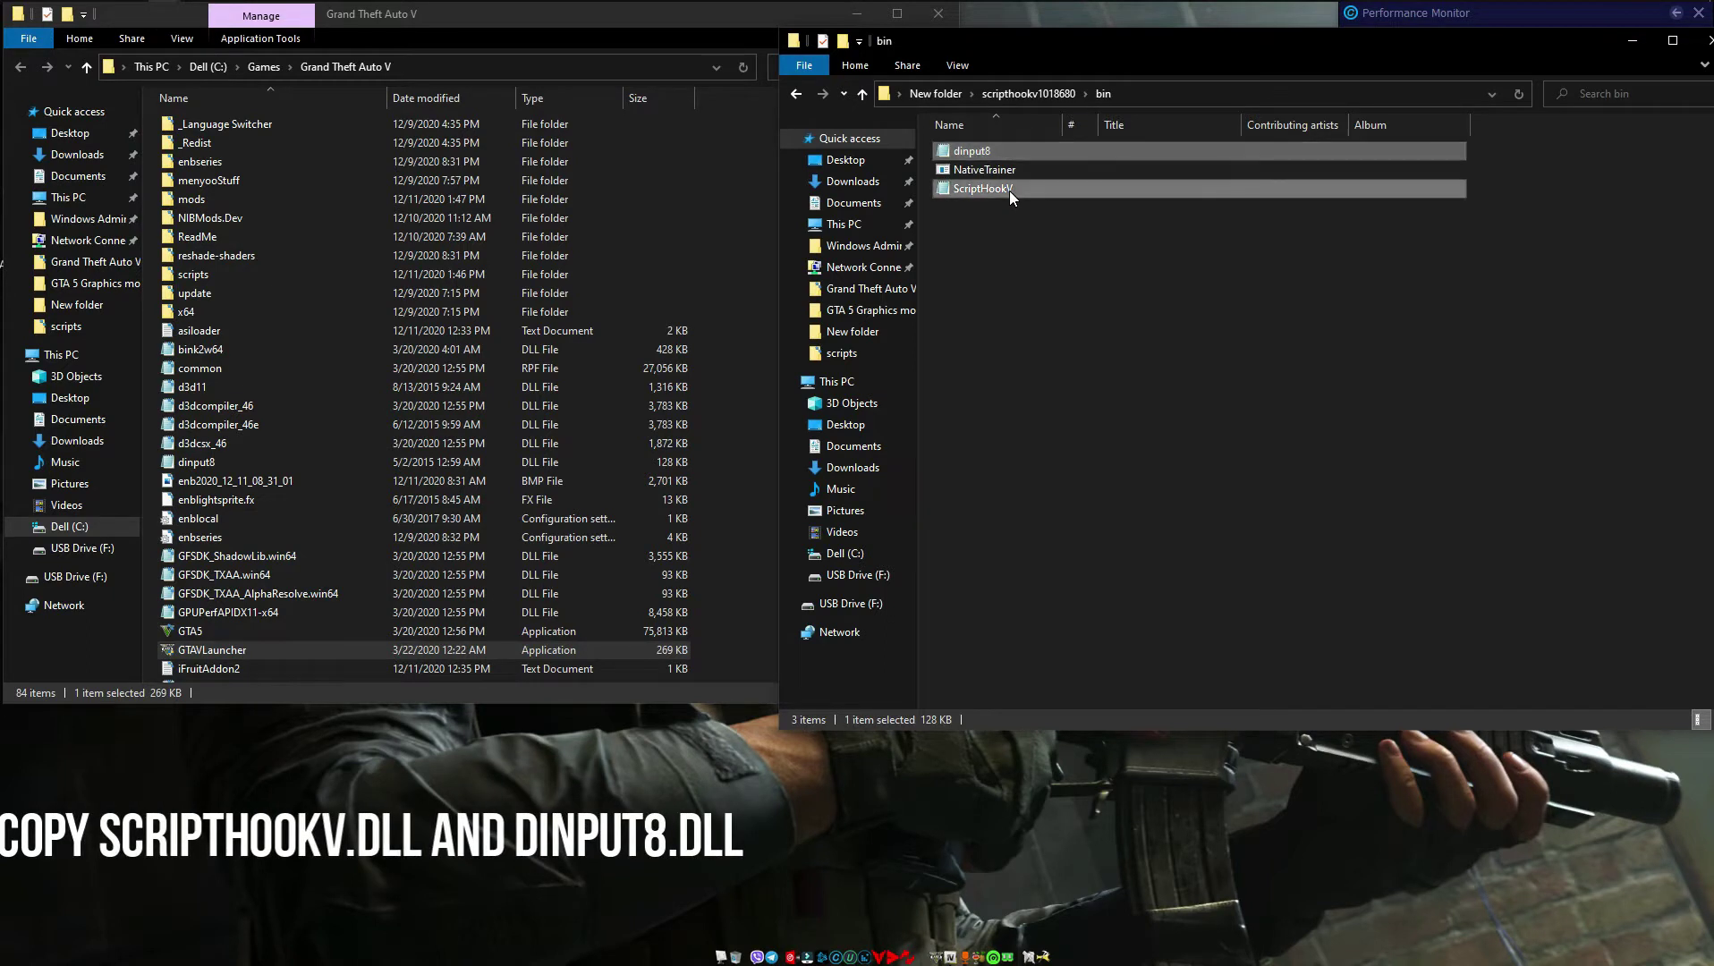
pyautogui.moveTo(1207, 153); pyautogui.dragTo(743, 249)
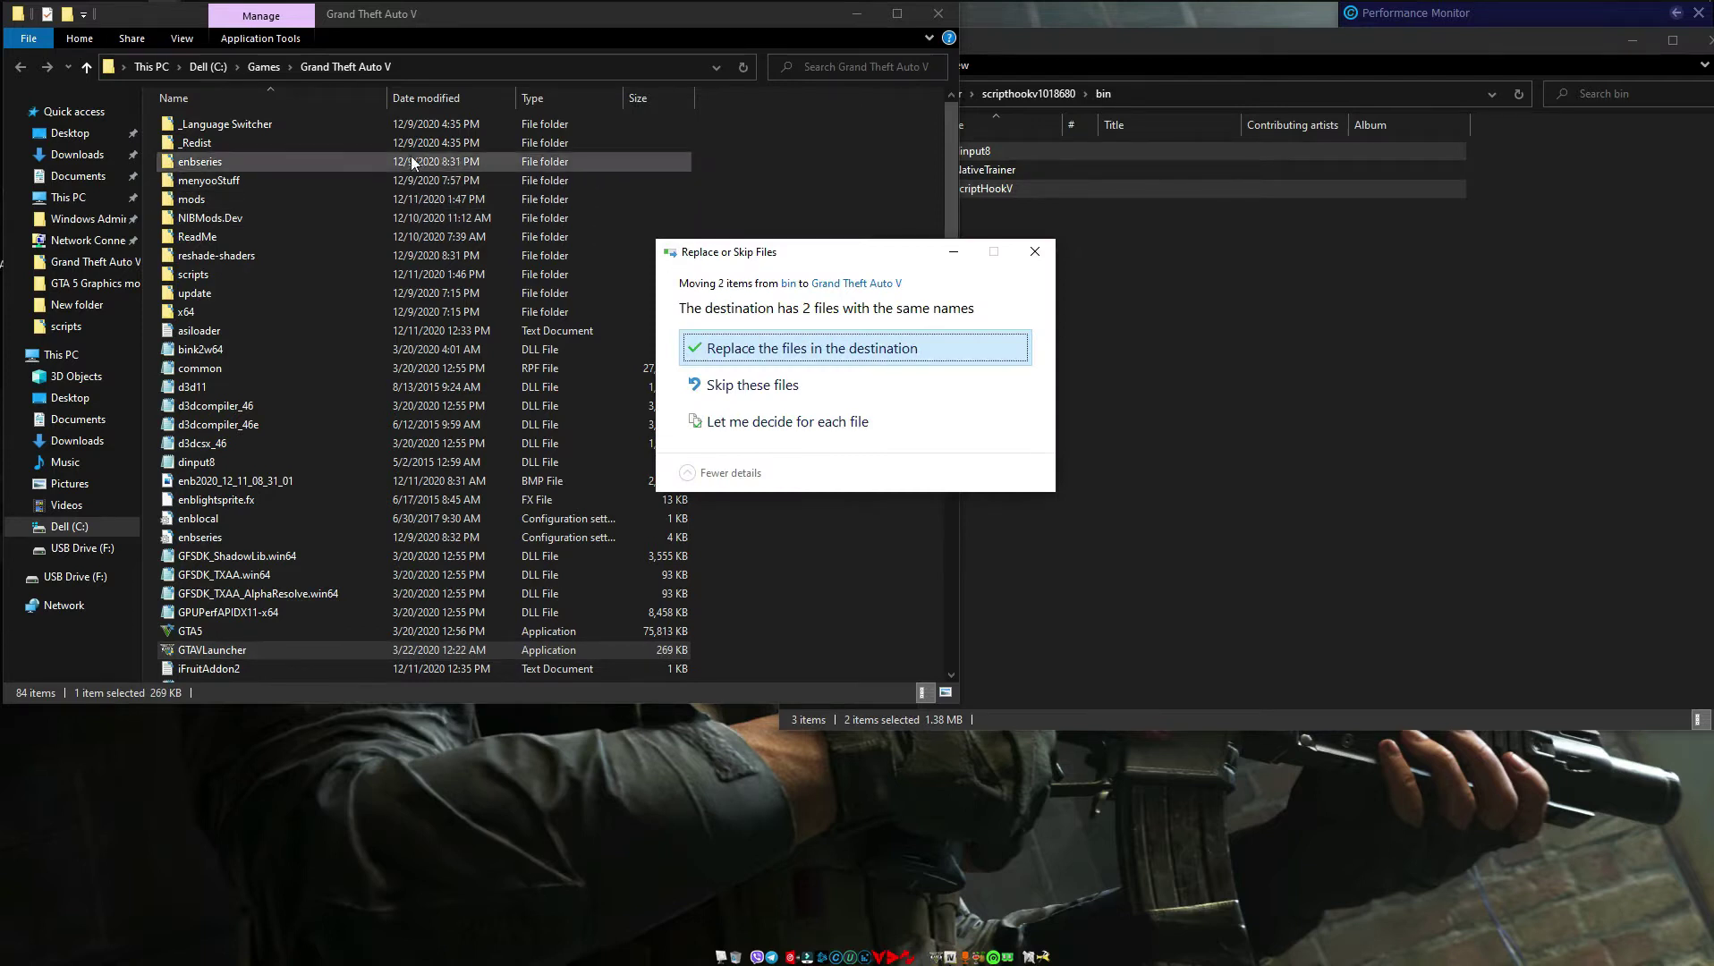
pyautogui.click(1033, 259)
pyautogui.click(1162, 335)
pyautogui.click(800, 105)
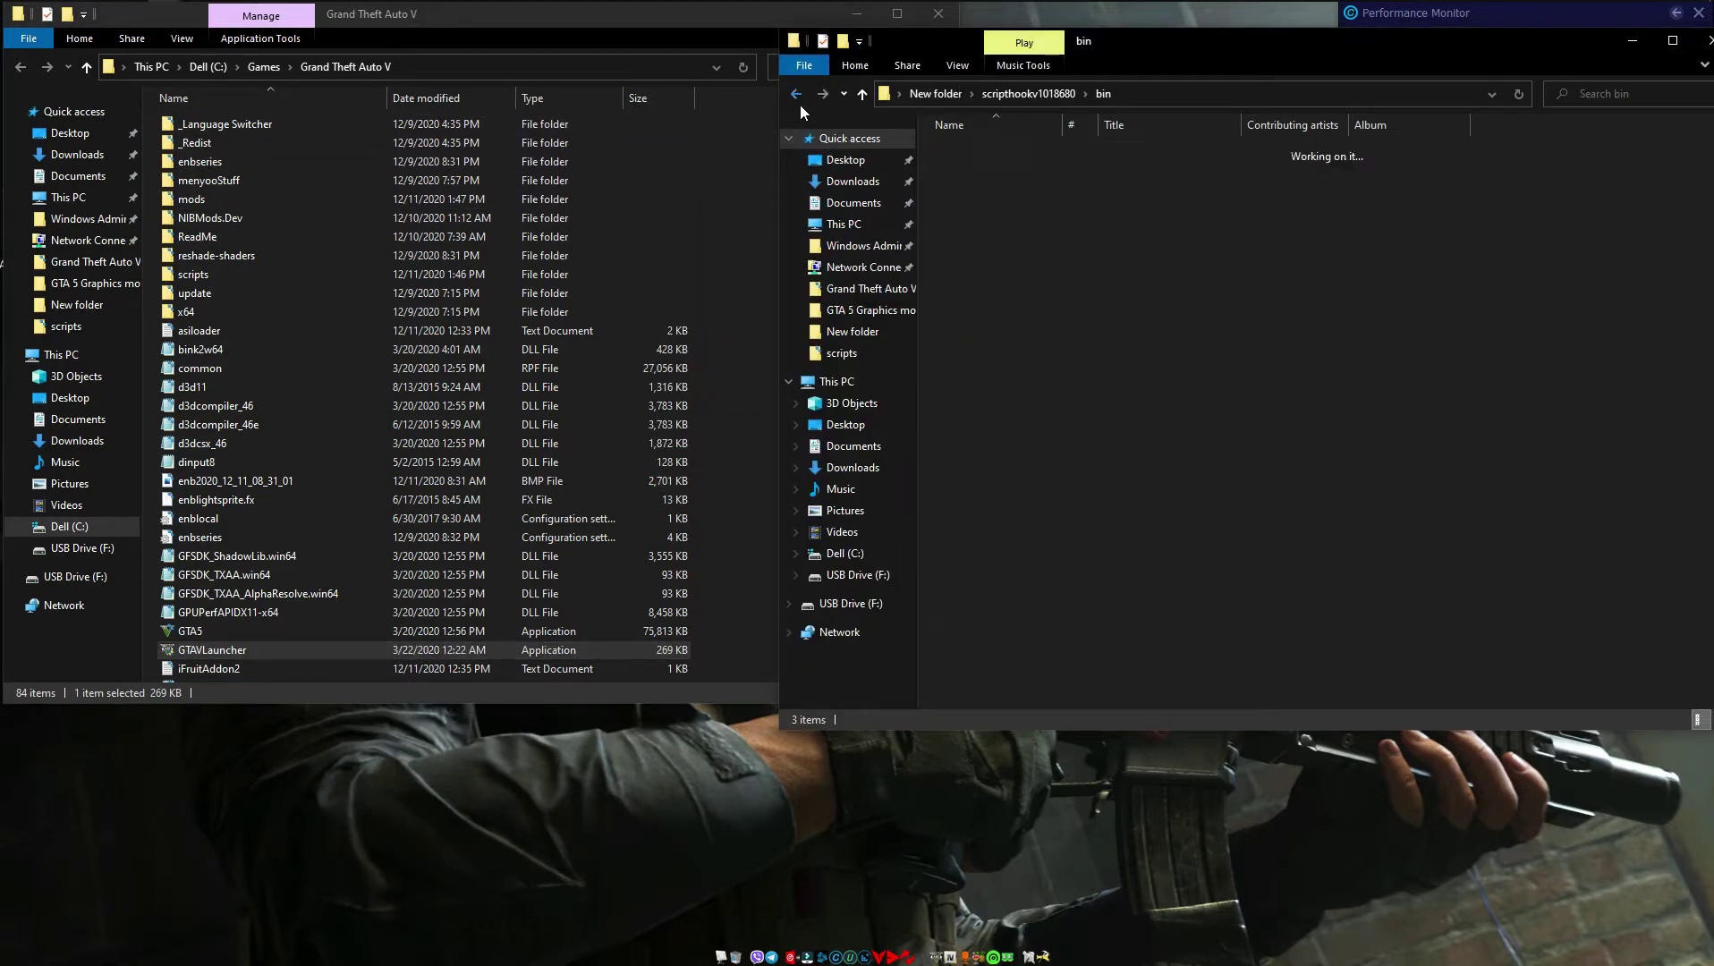
pyautogui.click(798, 105)
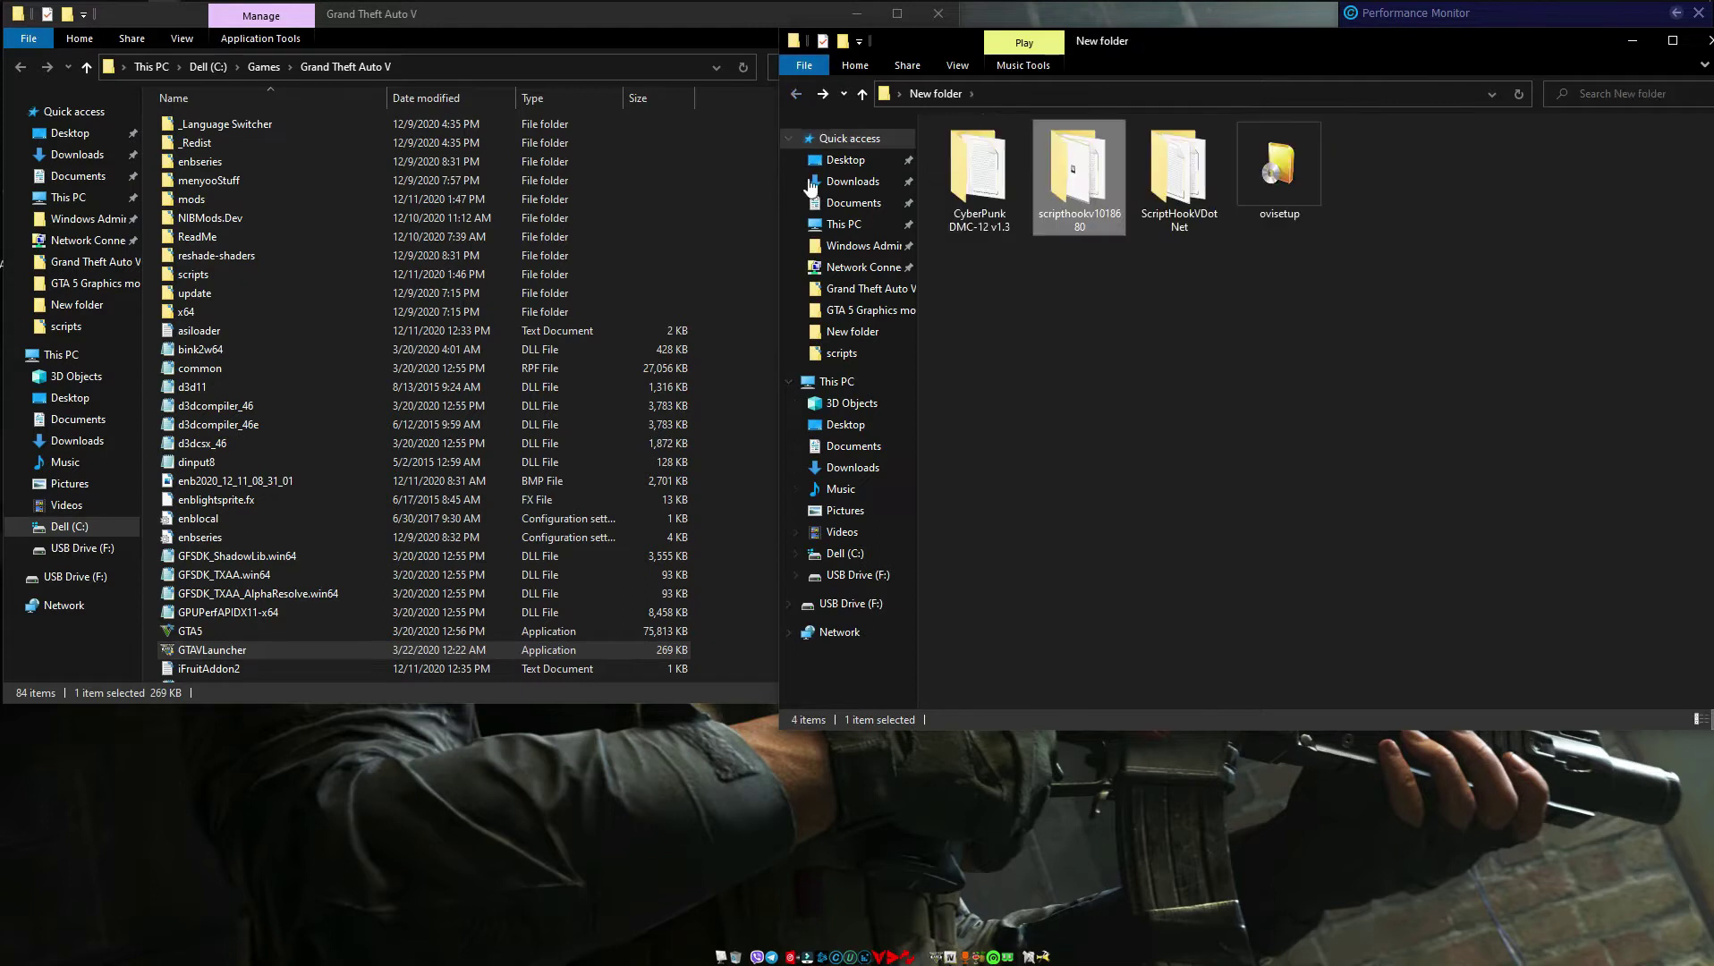
# - Move the four ScriptHookVDotNet files into the Grand Theft Auto V folder
pyautogui.doubleClick(1200, 208)
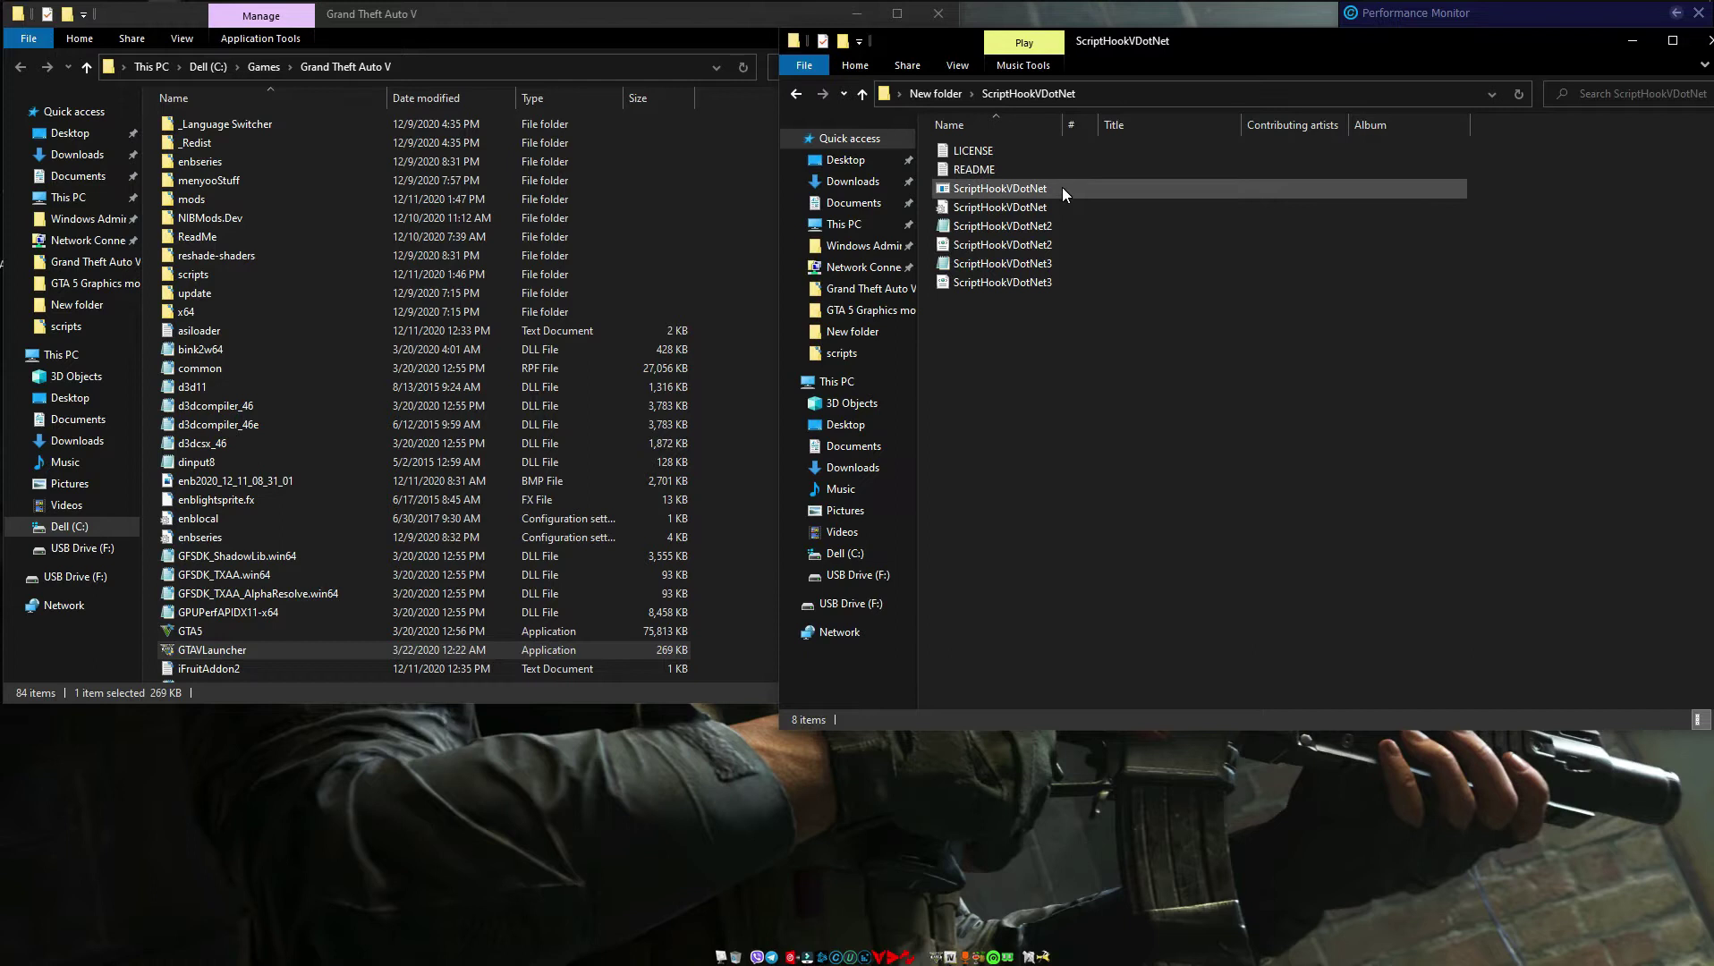
pyautogui.click(1062, 188)
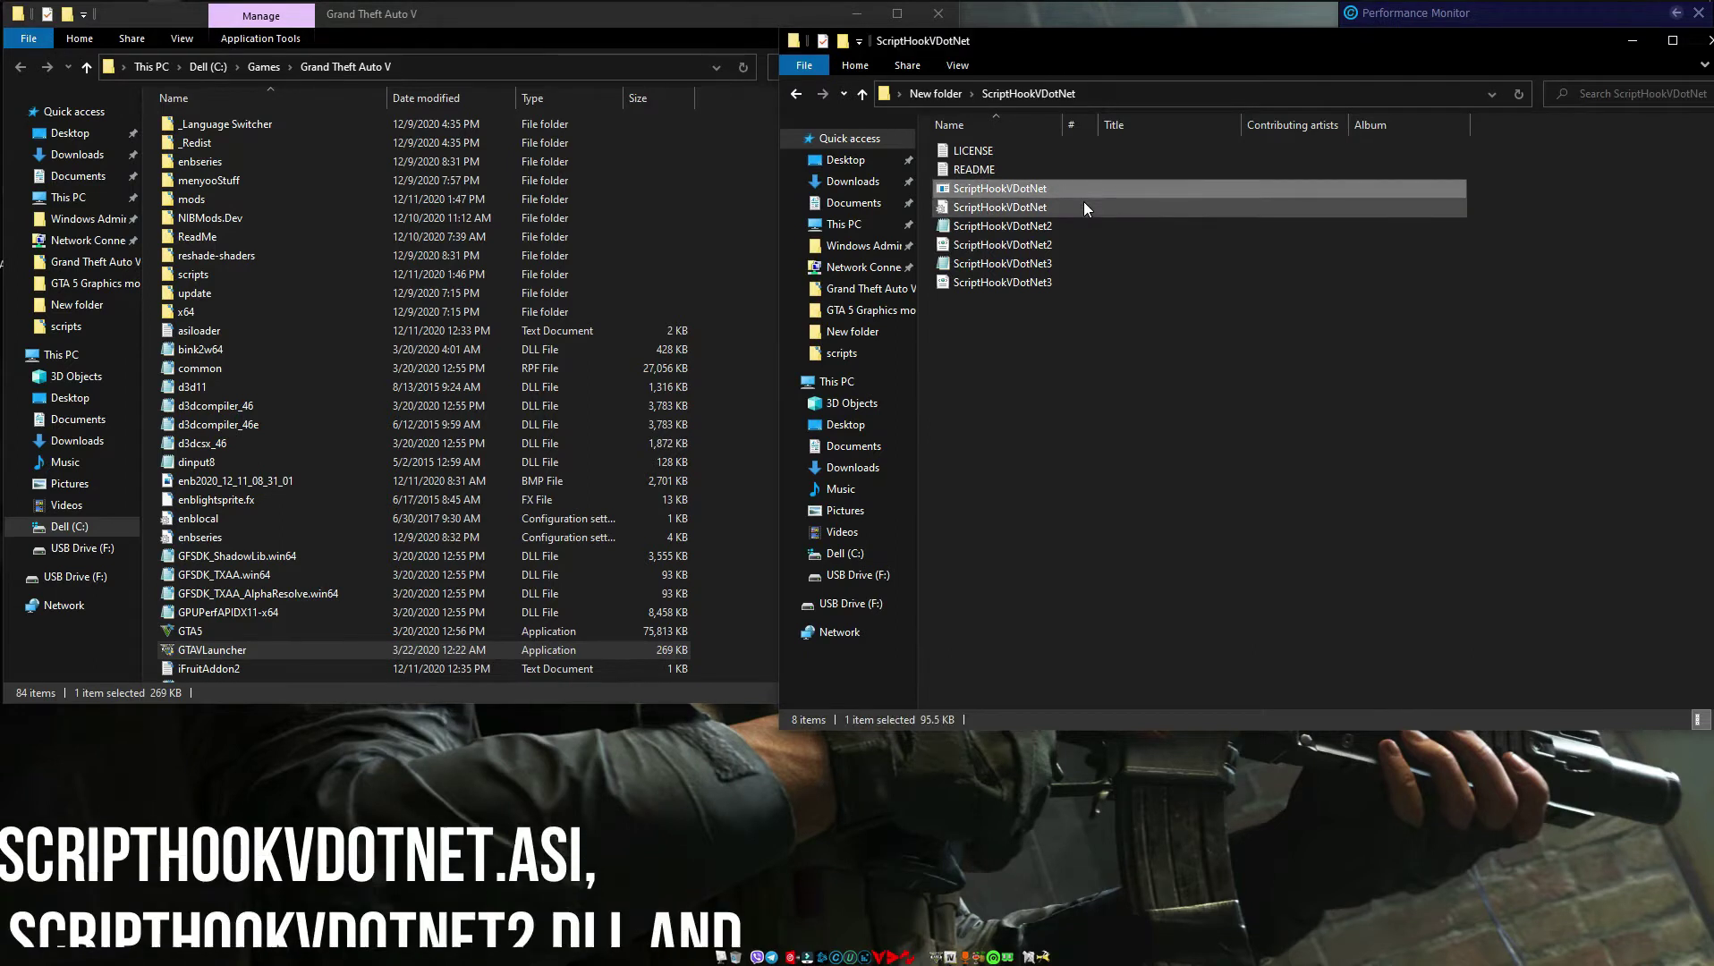
pyautogui.keyDown('ctrl'); pyautogui.click(1079, 225); pyautogui.keyUp('ctrl')
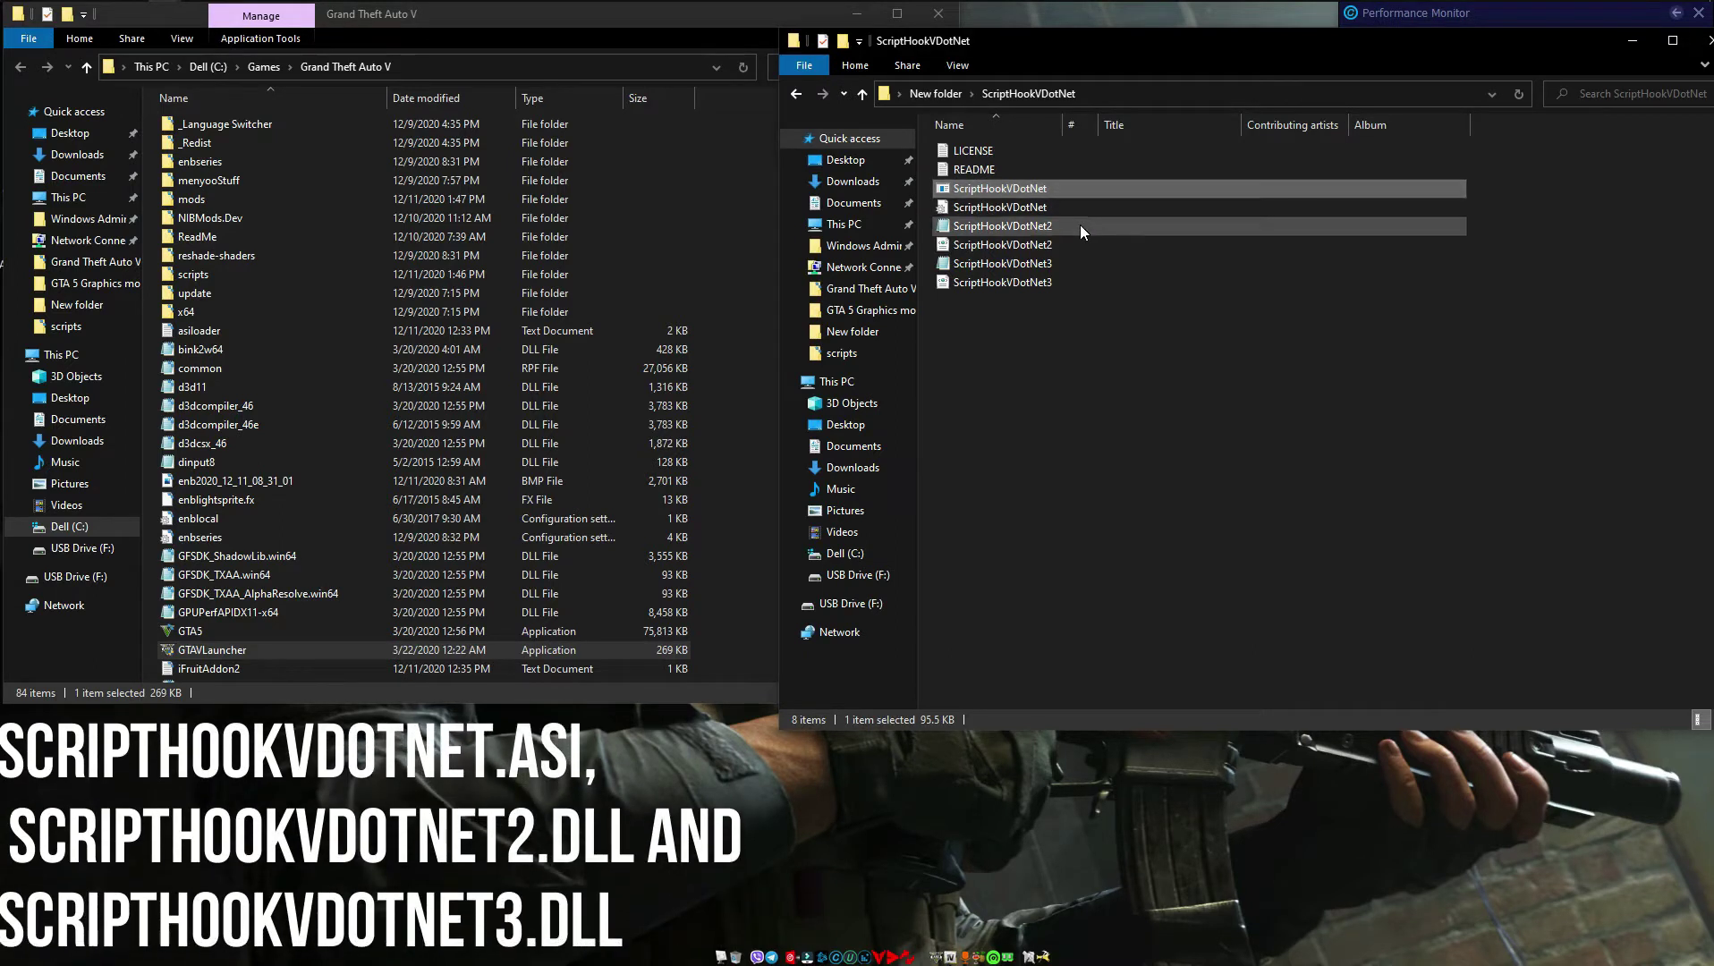
pyautogui.keyDown('ctrl'); pyautogui.click(1076, 270); pyautogui.keyUp('ctrl')
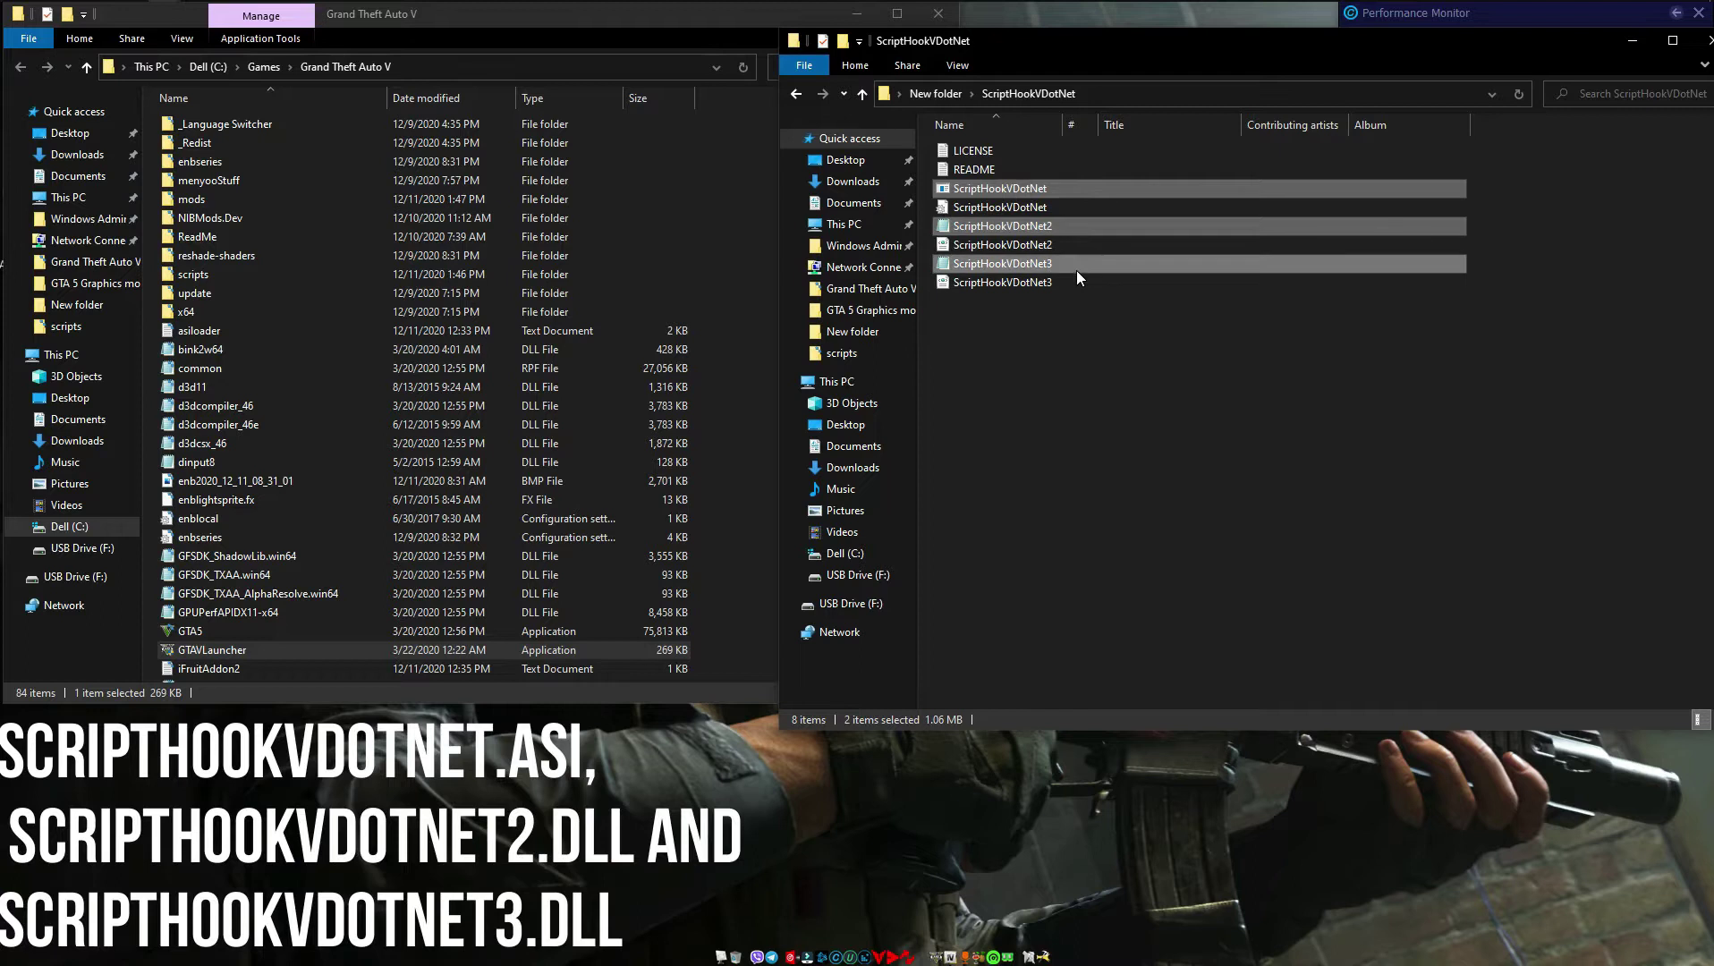
pyautogui.keyDown('ctrl'); pyautogui.click(1102, 204); pyautogui.keyUp('ctrl')
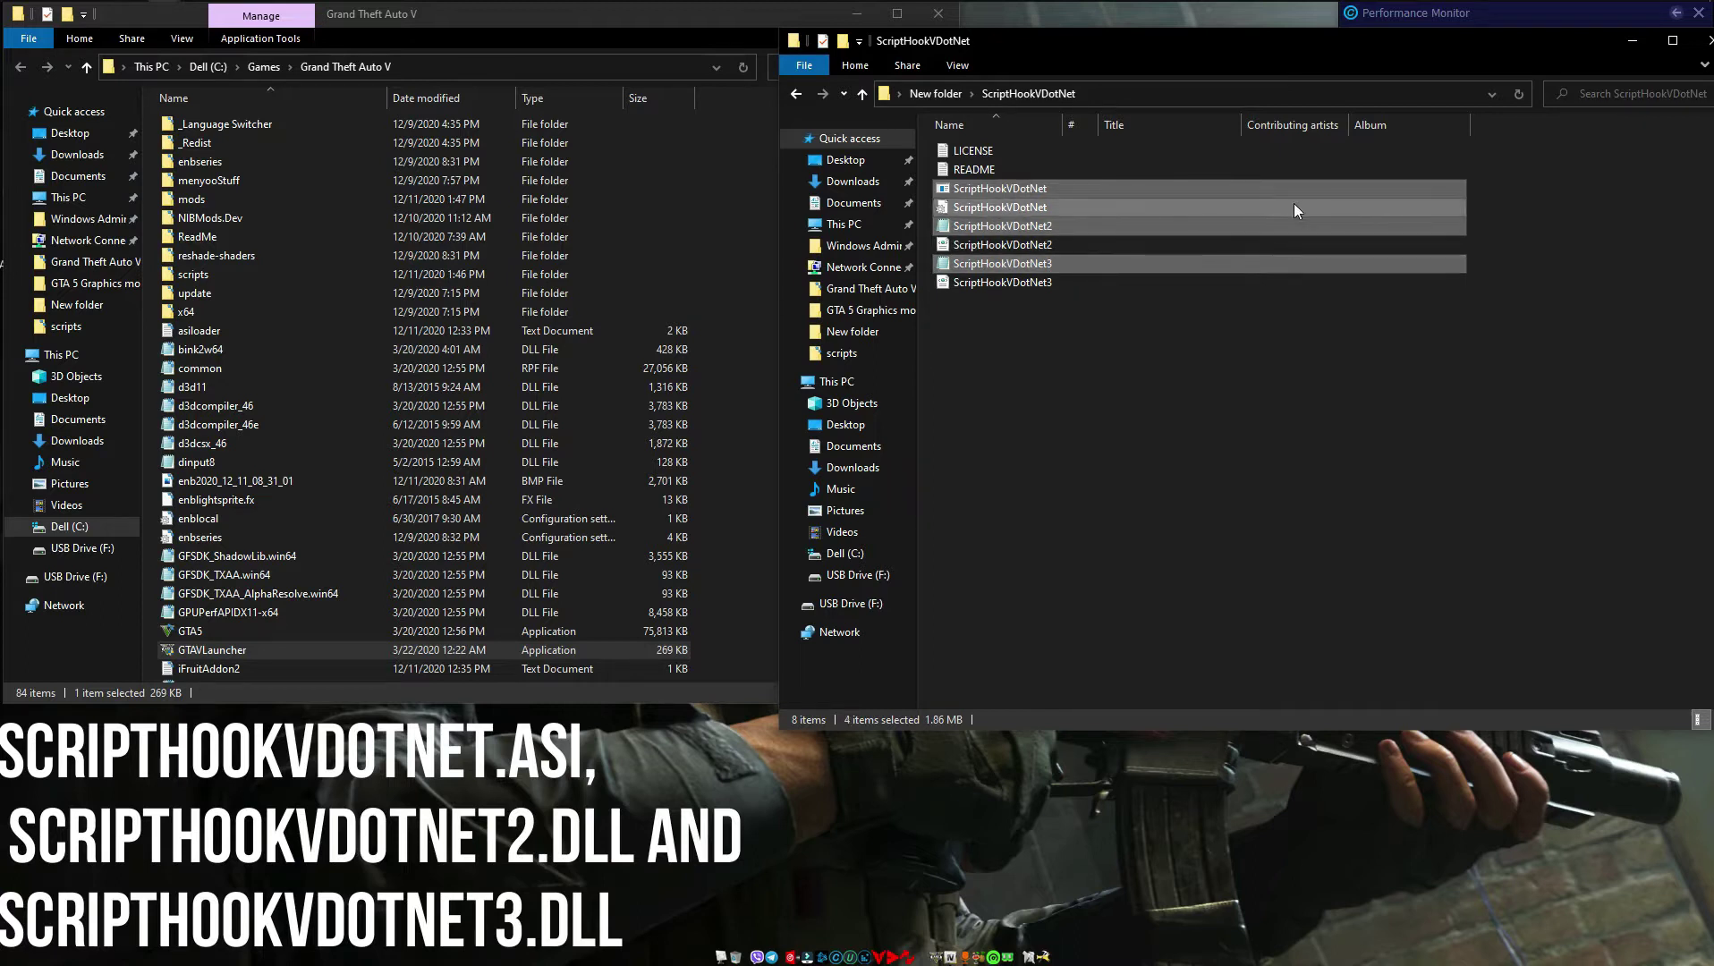
pyautogui.moveTo(1431, 188); pyautogui.dragTo(747, 238)
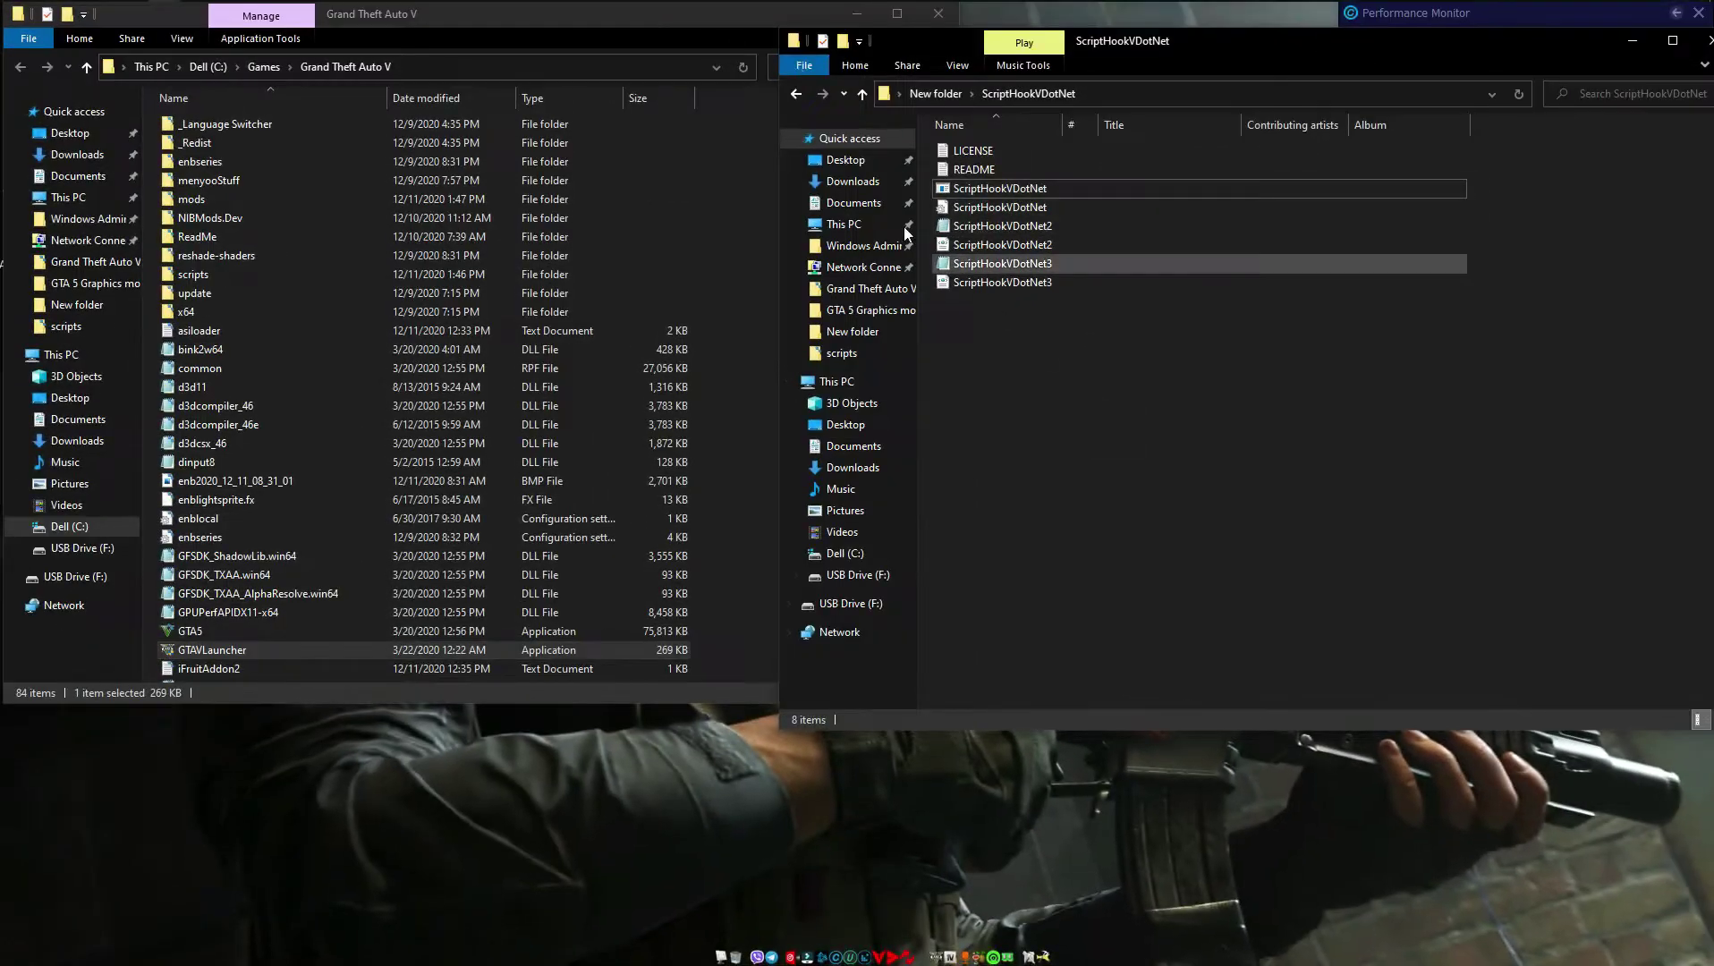
# - Open the CyberPunk DMC-12 v1.3 folder, select dmc12cp, and close the game folder window
pyautogui.click(797, 94)
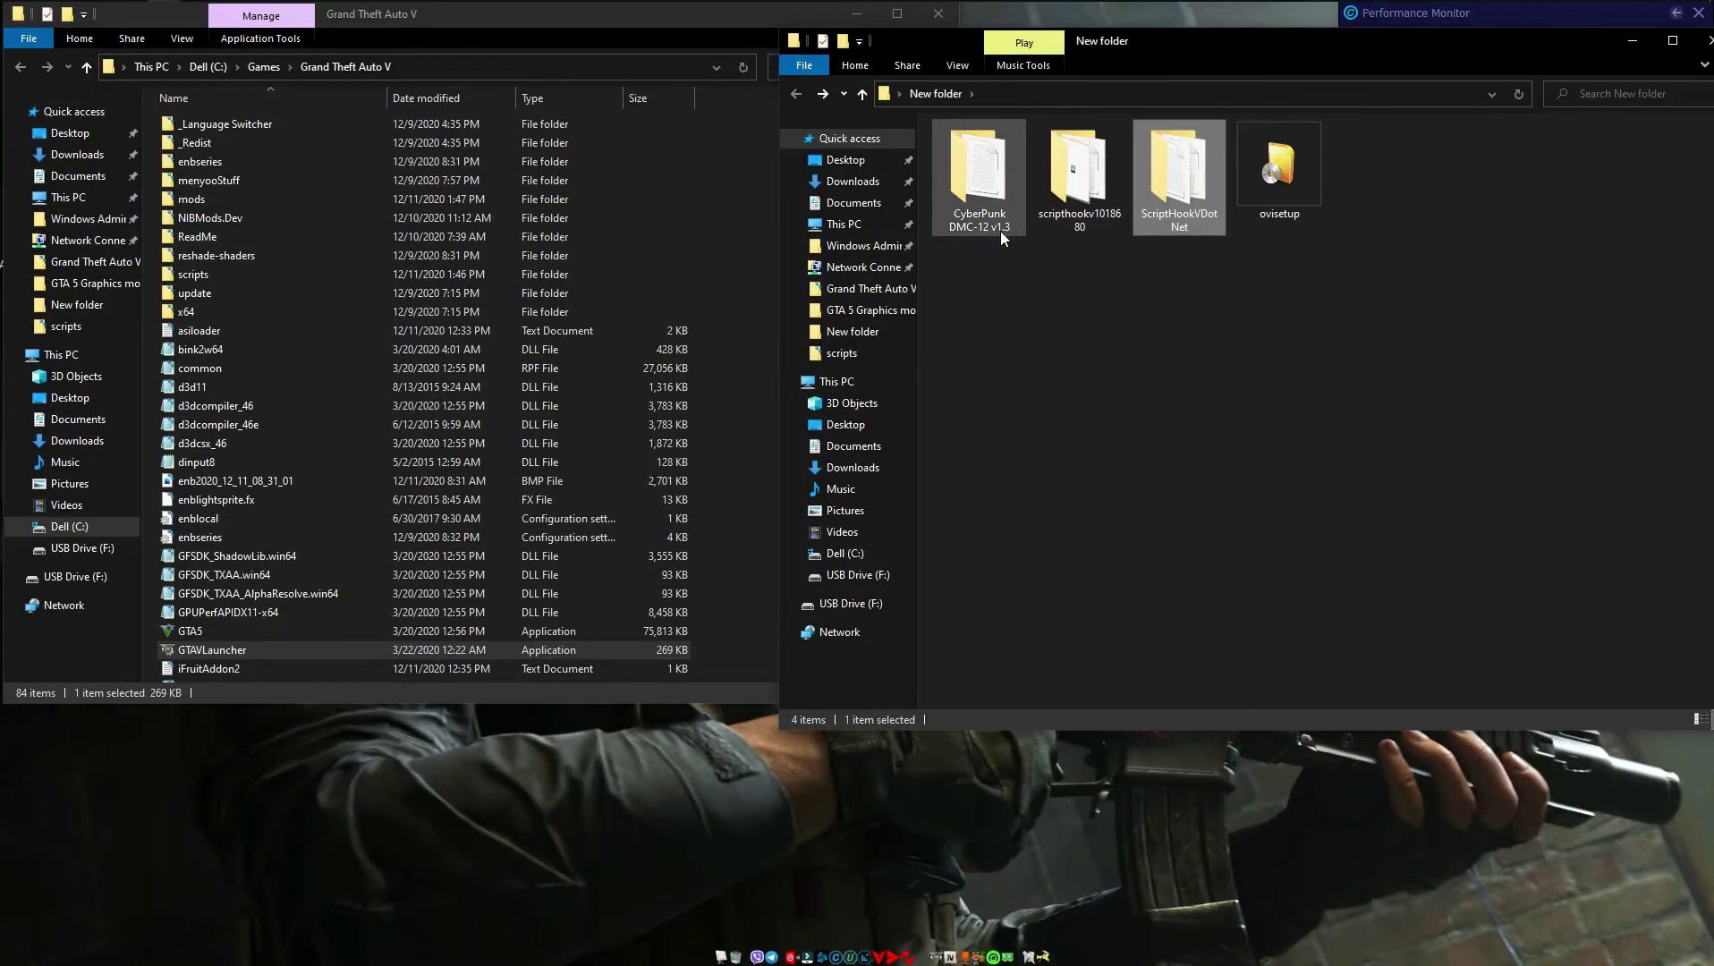
pyautogui.doubleClick(983, 225)
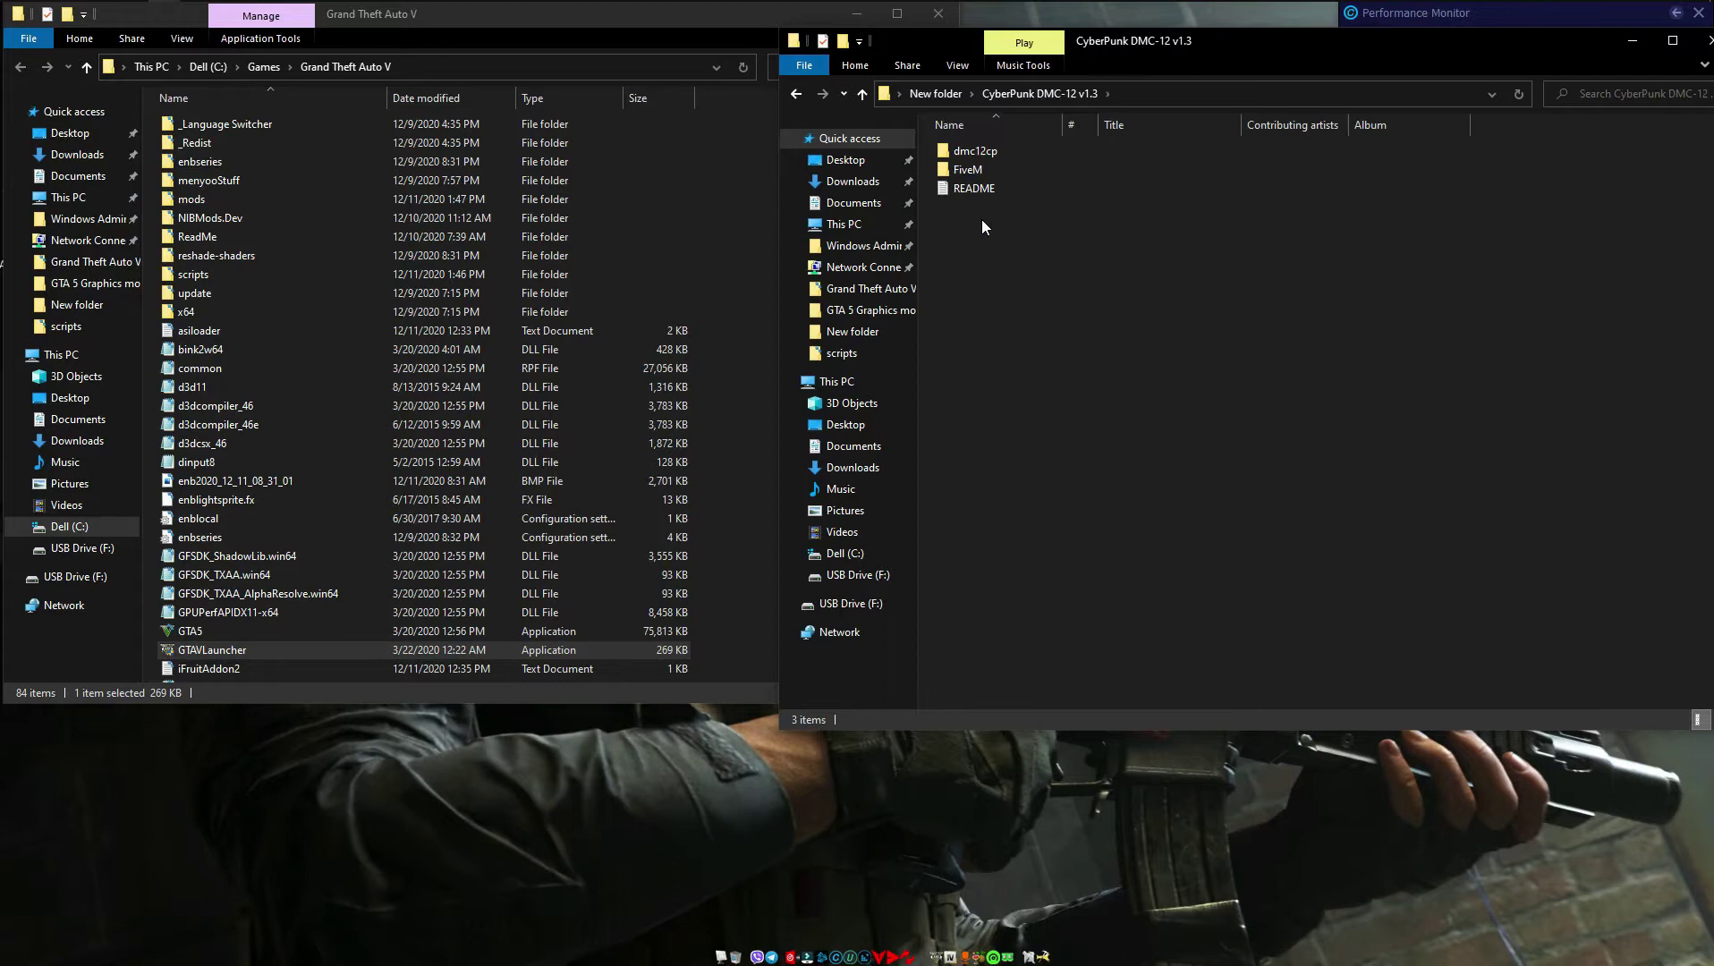
pyautogui.click(1050, 158)
pyautogui.click(704, 28)
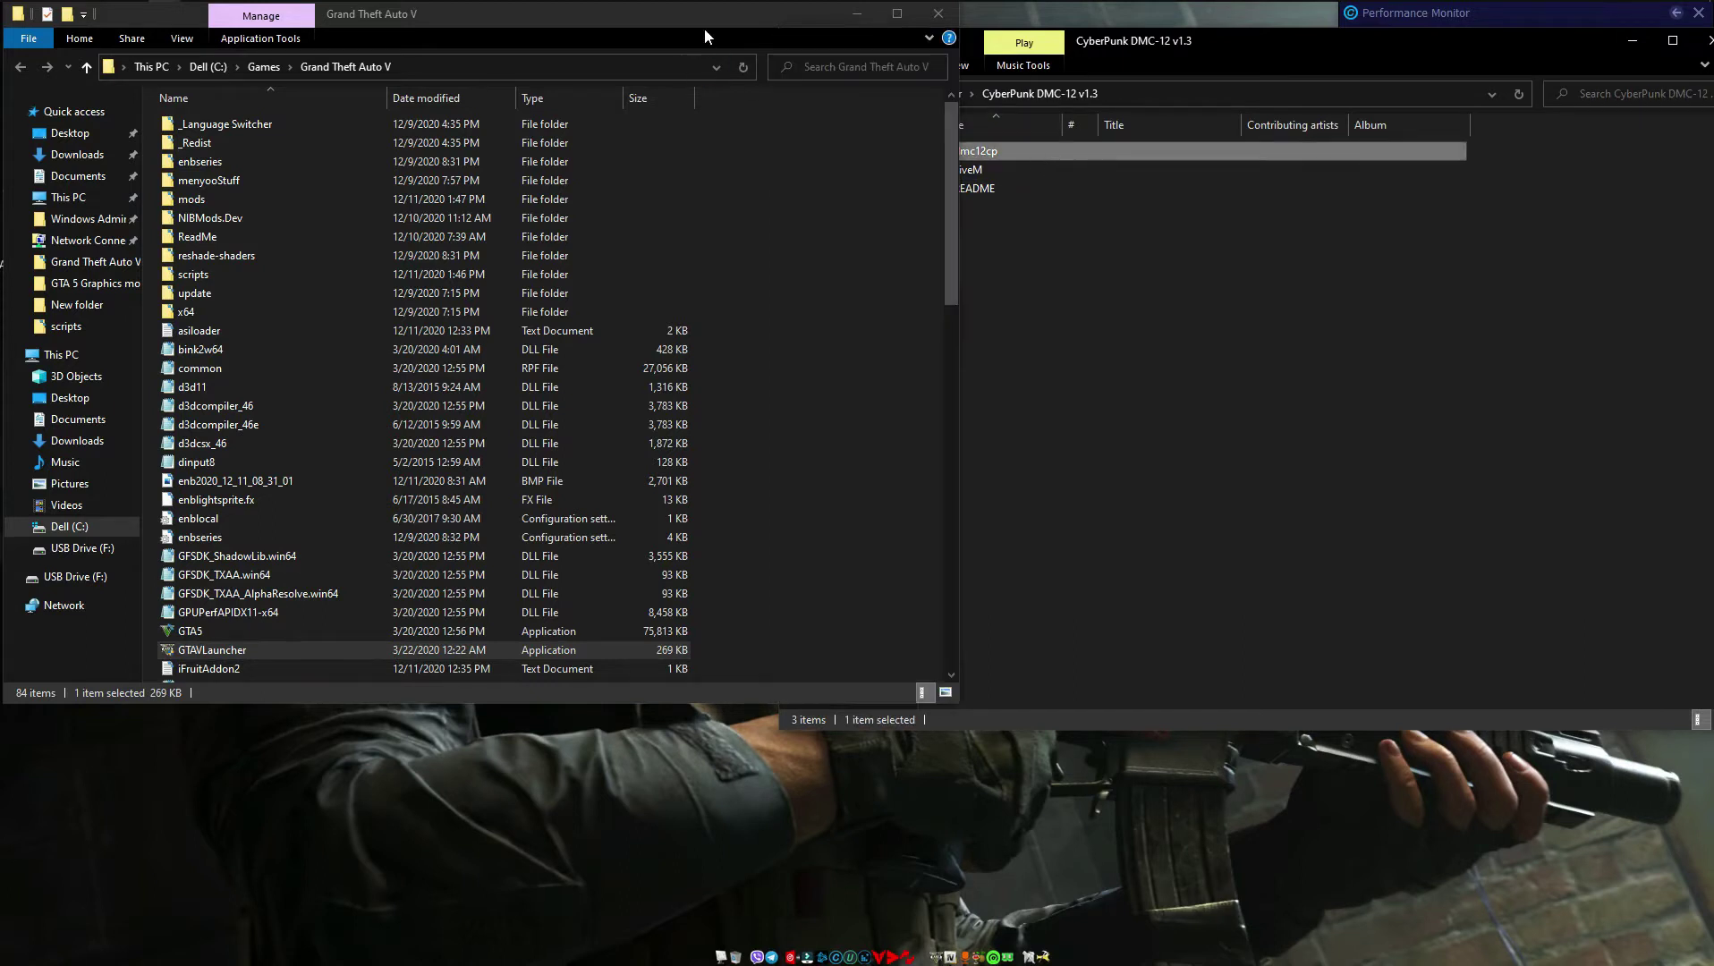
pyautogui.click(937, 13)
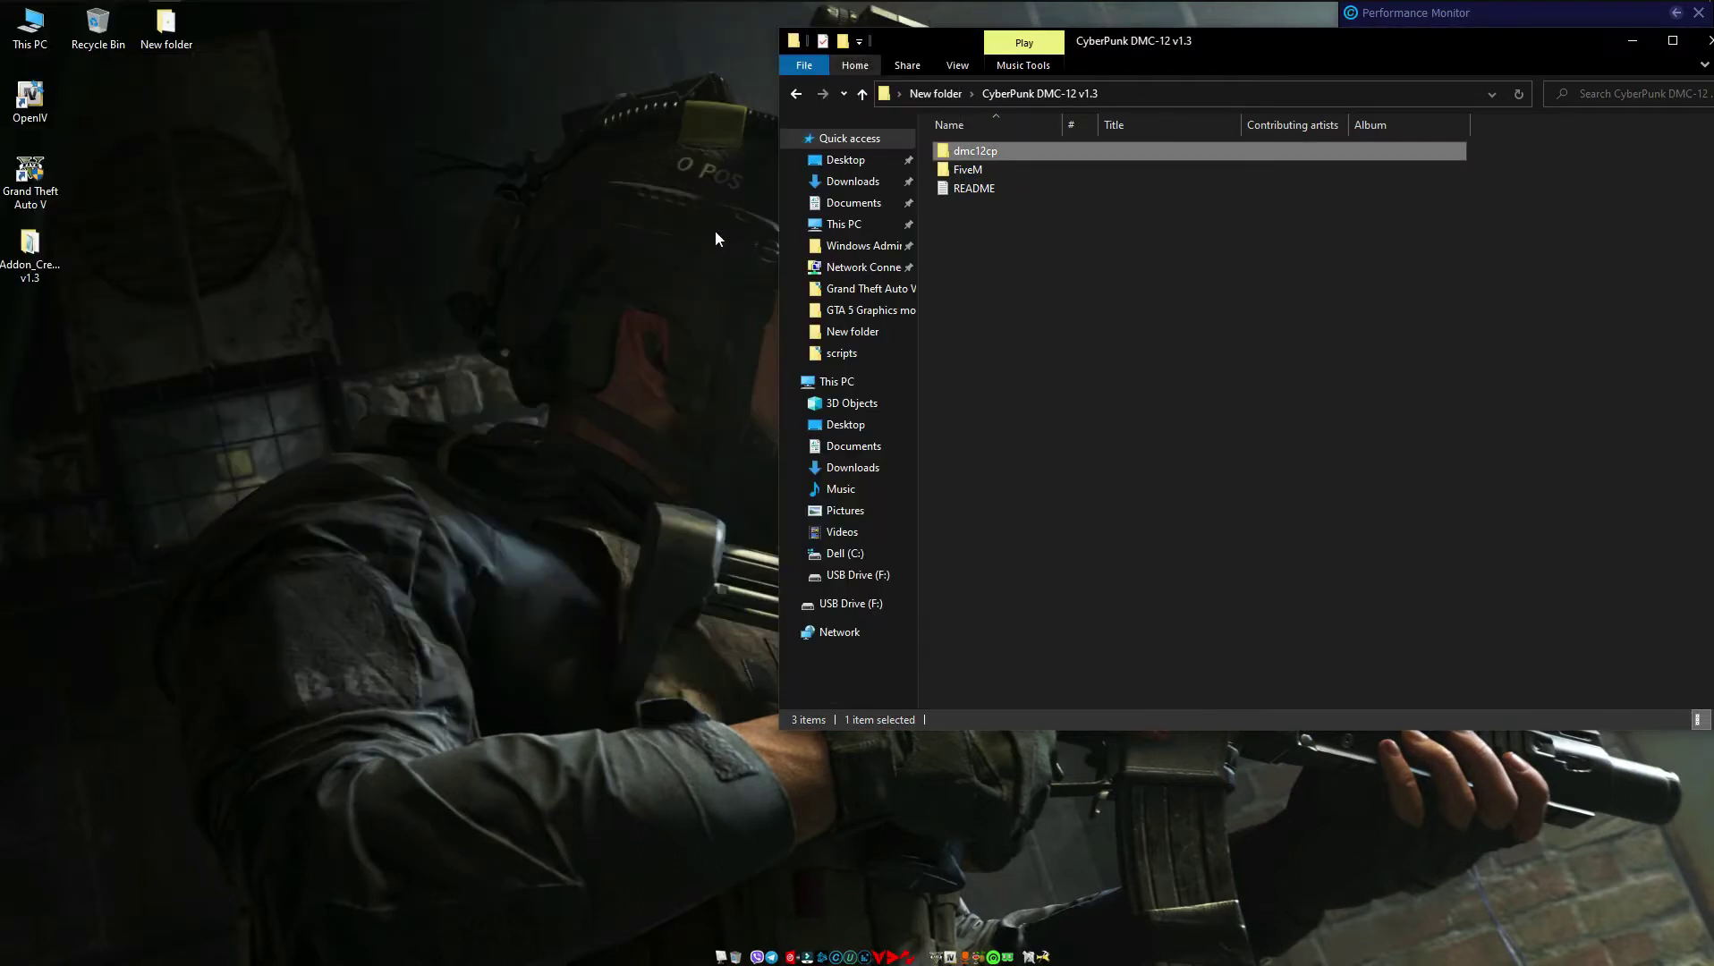
pyautogui.moveTo(1240, 32); pyautogui.dragTo(1155, 22)
pyautogui.rightClick(352, 318)
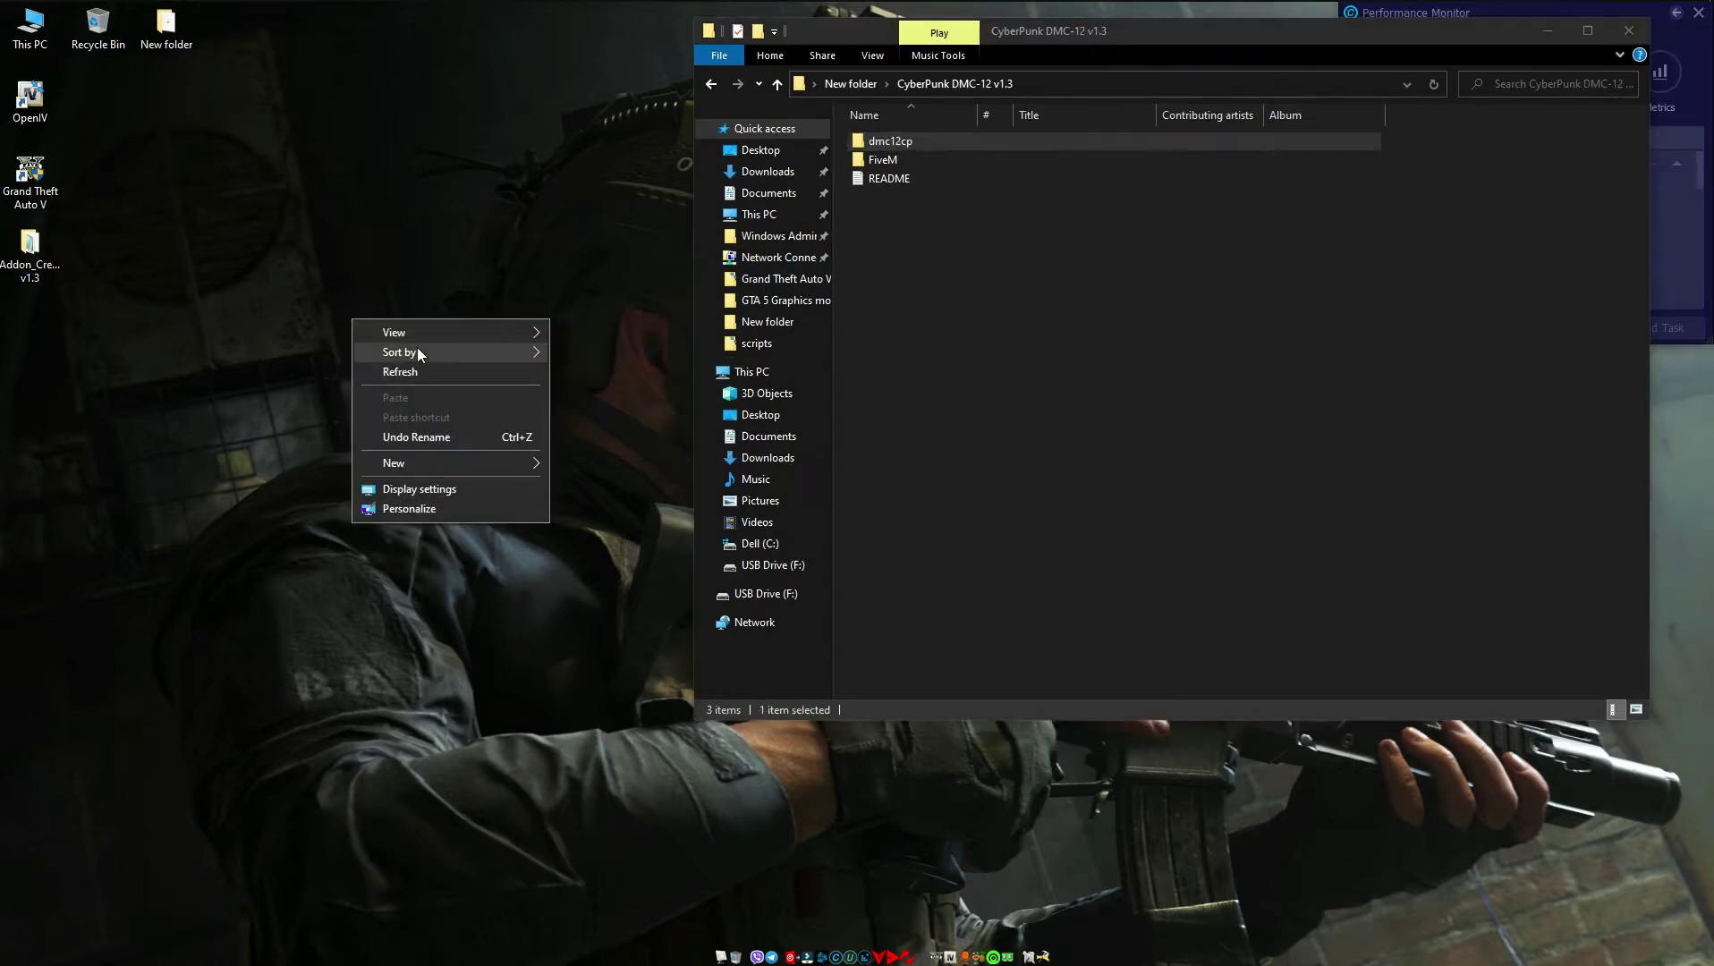
# - Launch OpenIV on Grand Theft Auto V (Windows) and confirm turning on edit mode
pyautogui.click(420, 377)
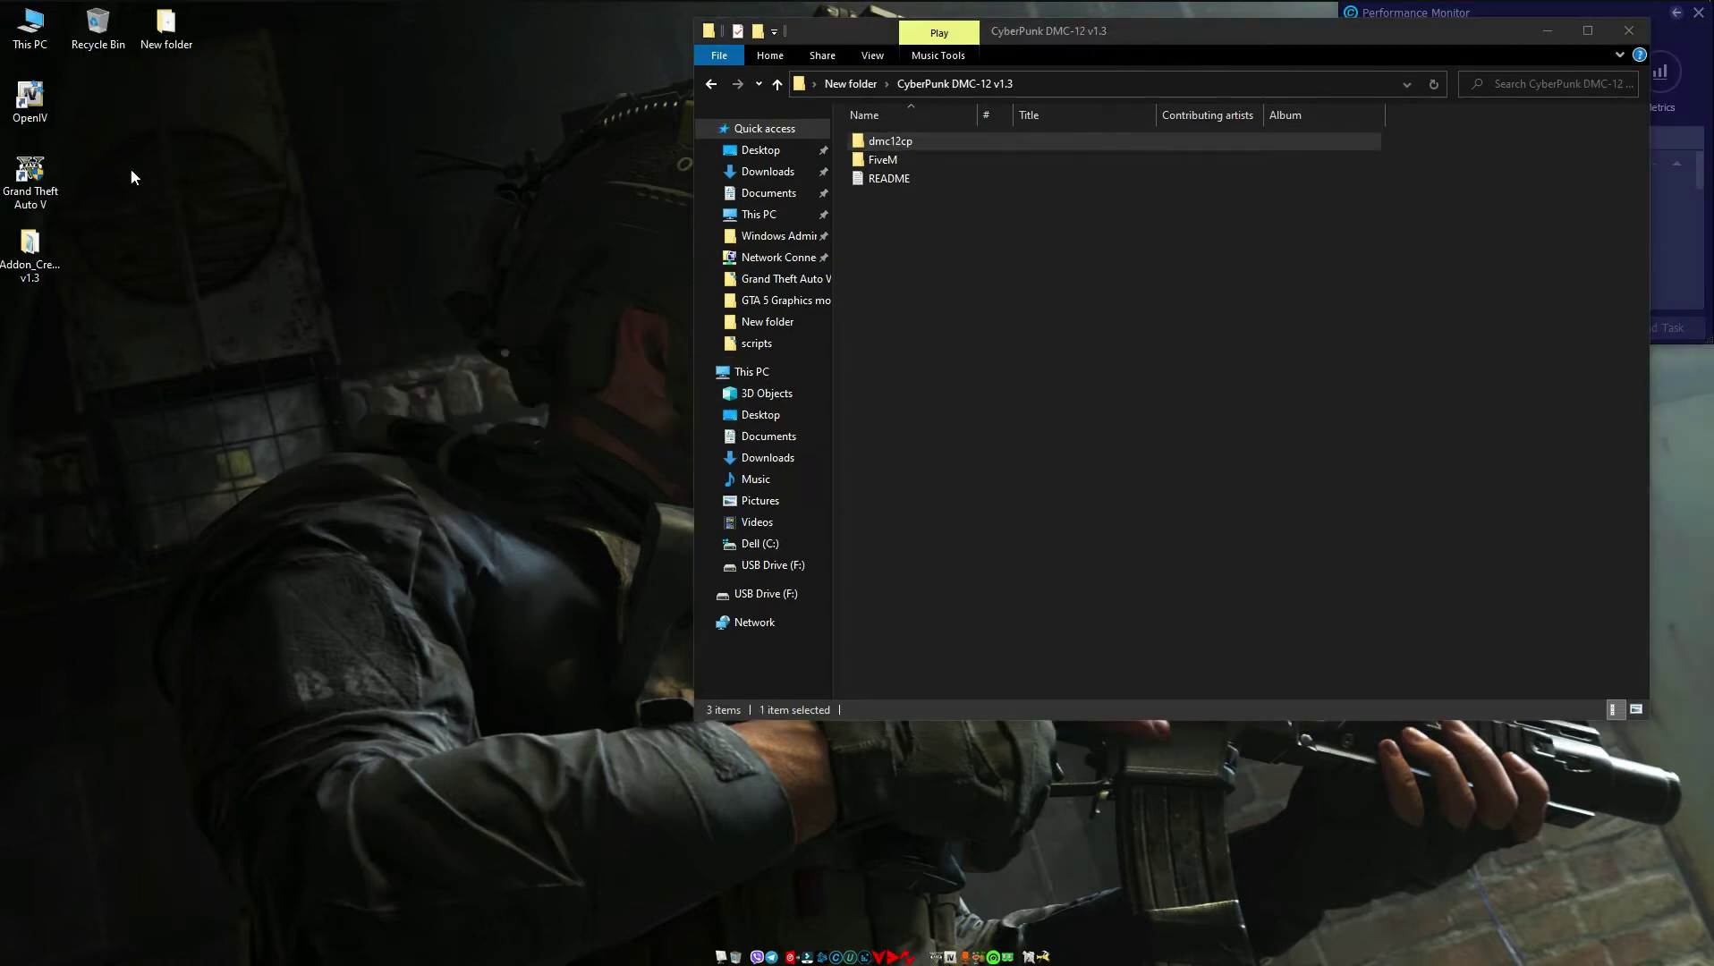
pyautogui.doubleClick(36, 99)
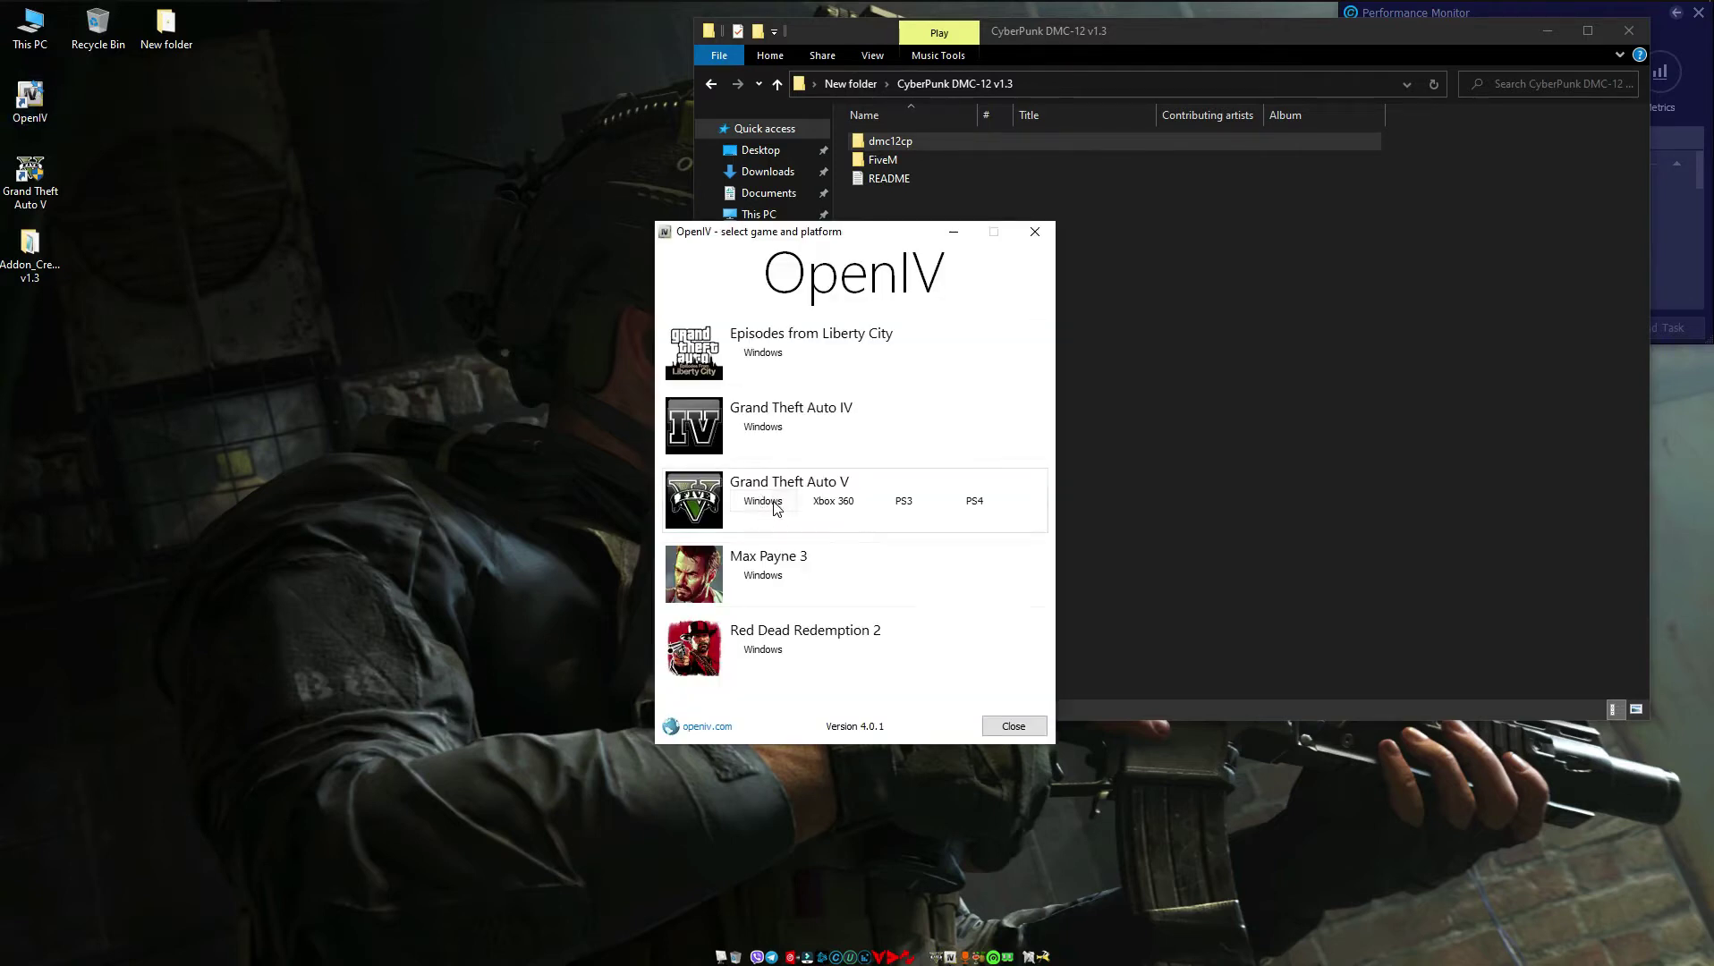
pyautogui.click(775, 507)
pyautogui.click(794, 102)
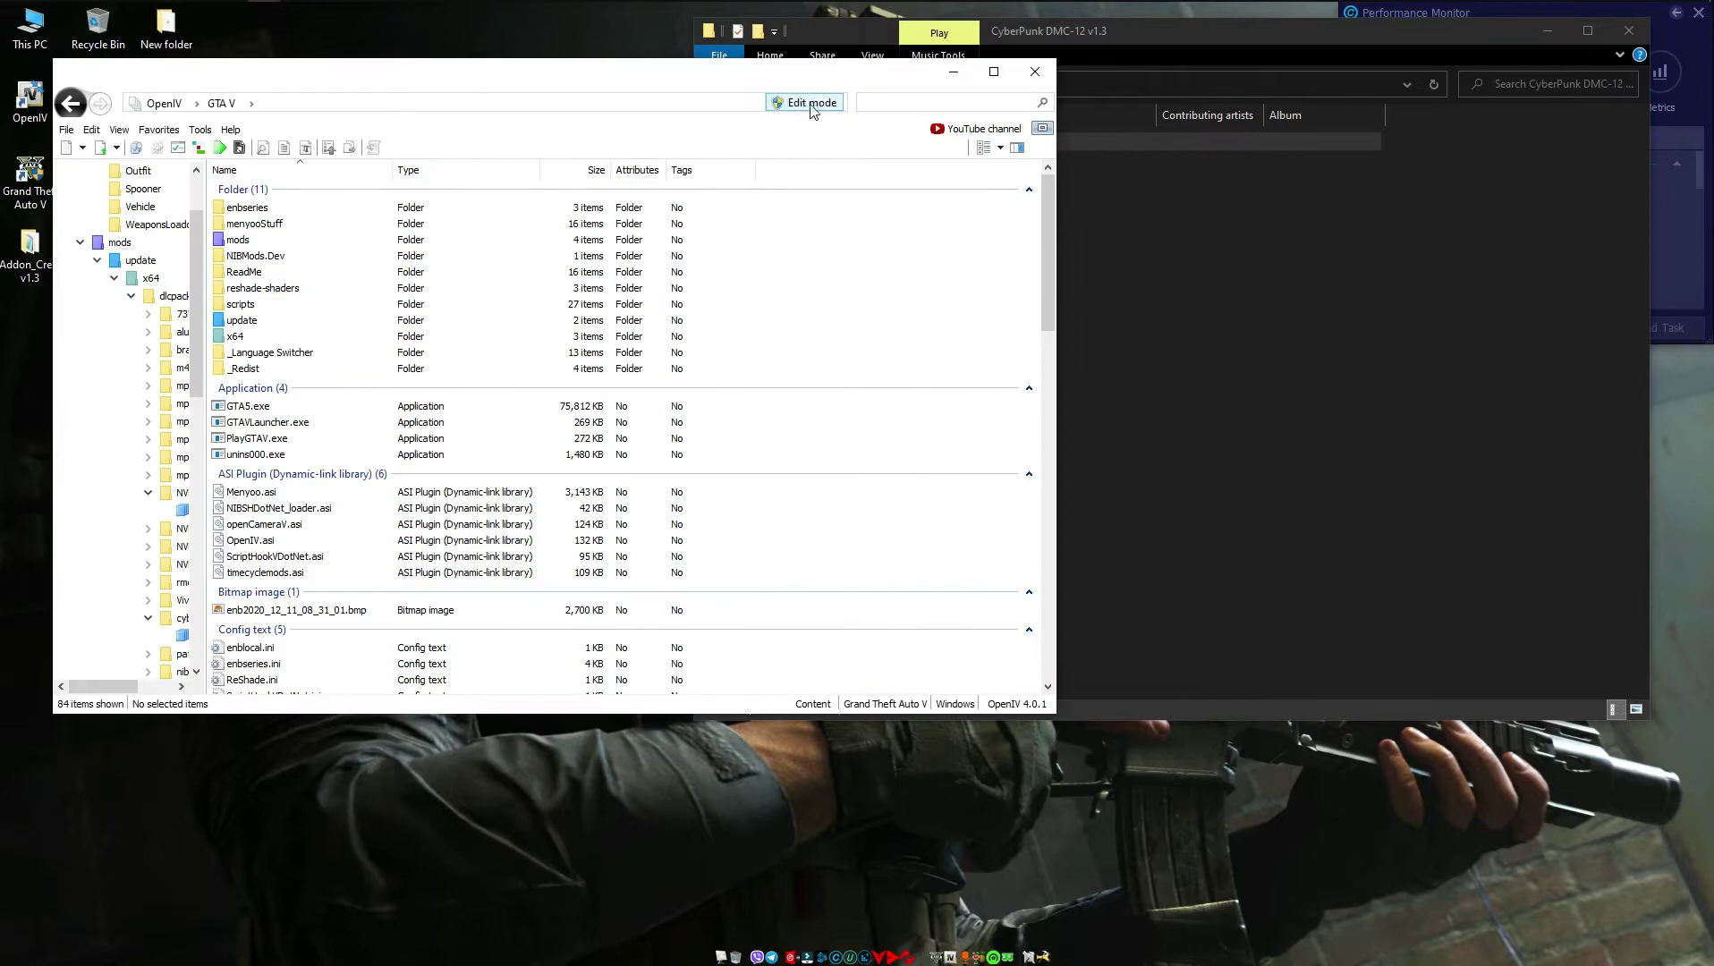
pyautogui.click(839, 104)
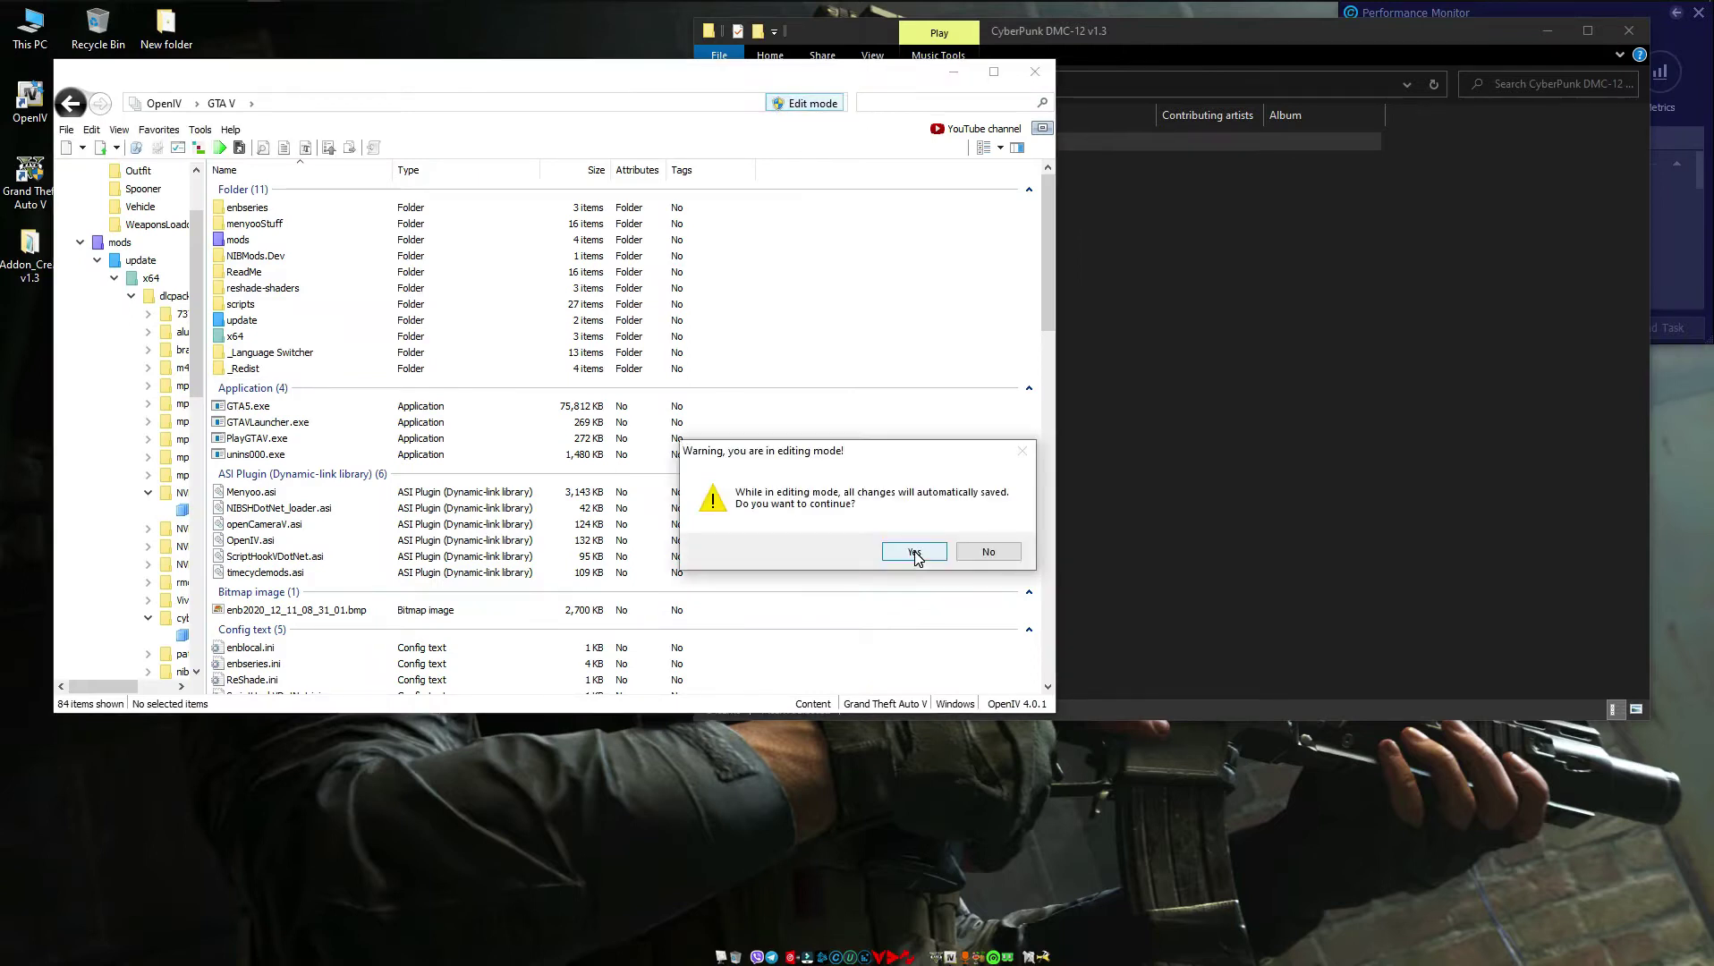
pyautogui.click(916, 552)
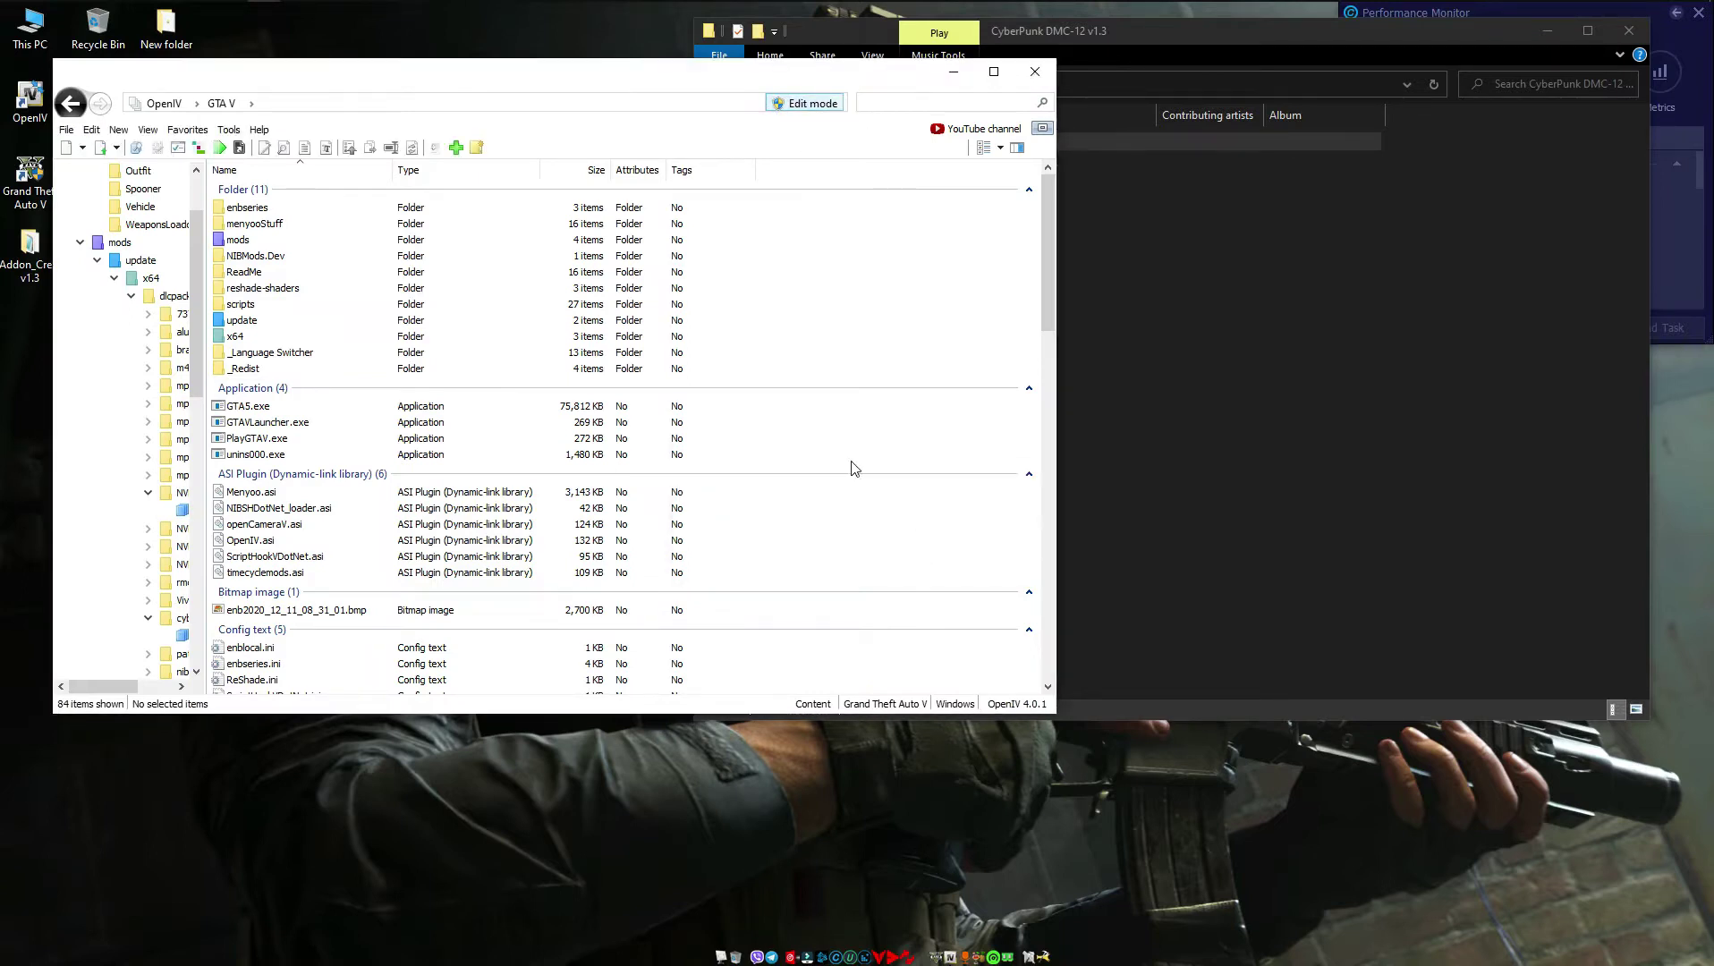
pyautogui.scroll(2, 195, 346)
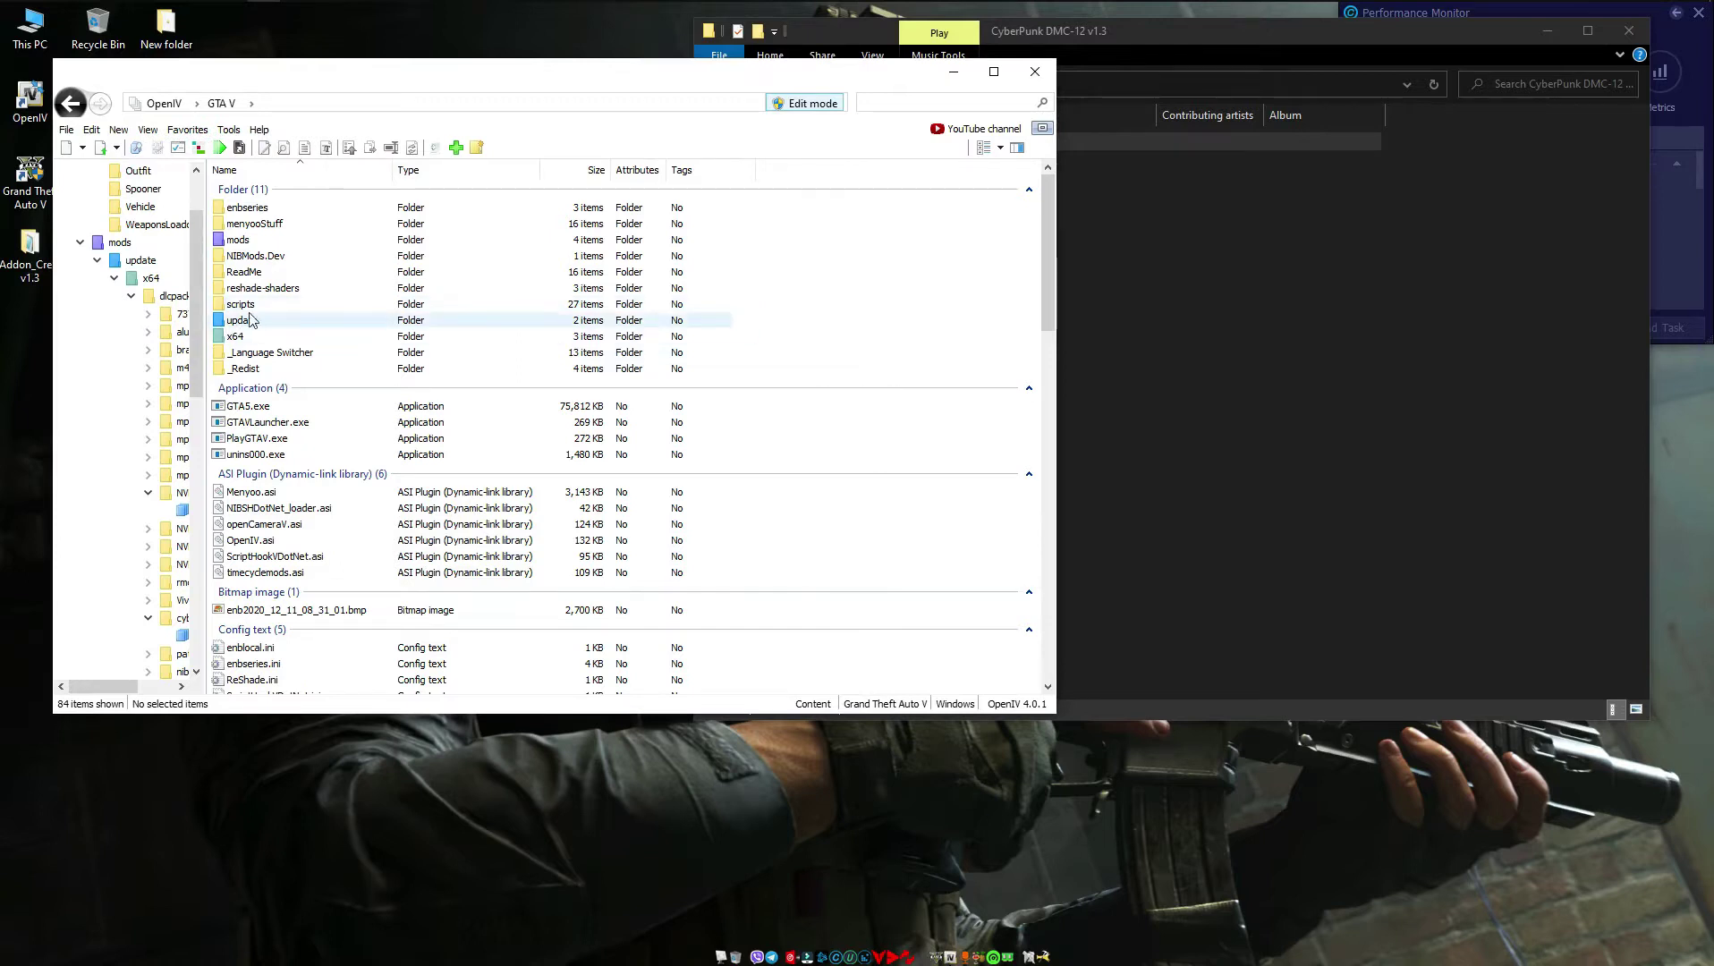
# - Browse in OpenIV to mods\update\x64\dlcpacks
pyautogui.doubleClick(239, 240)
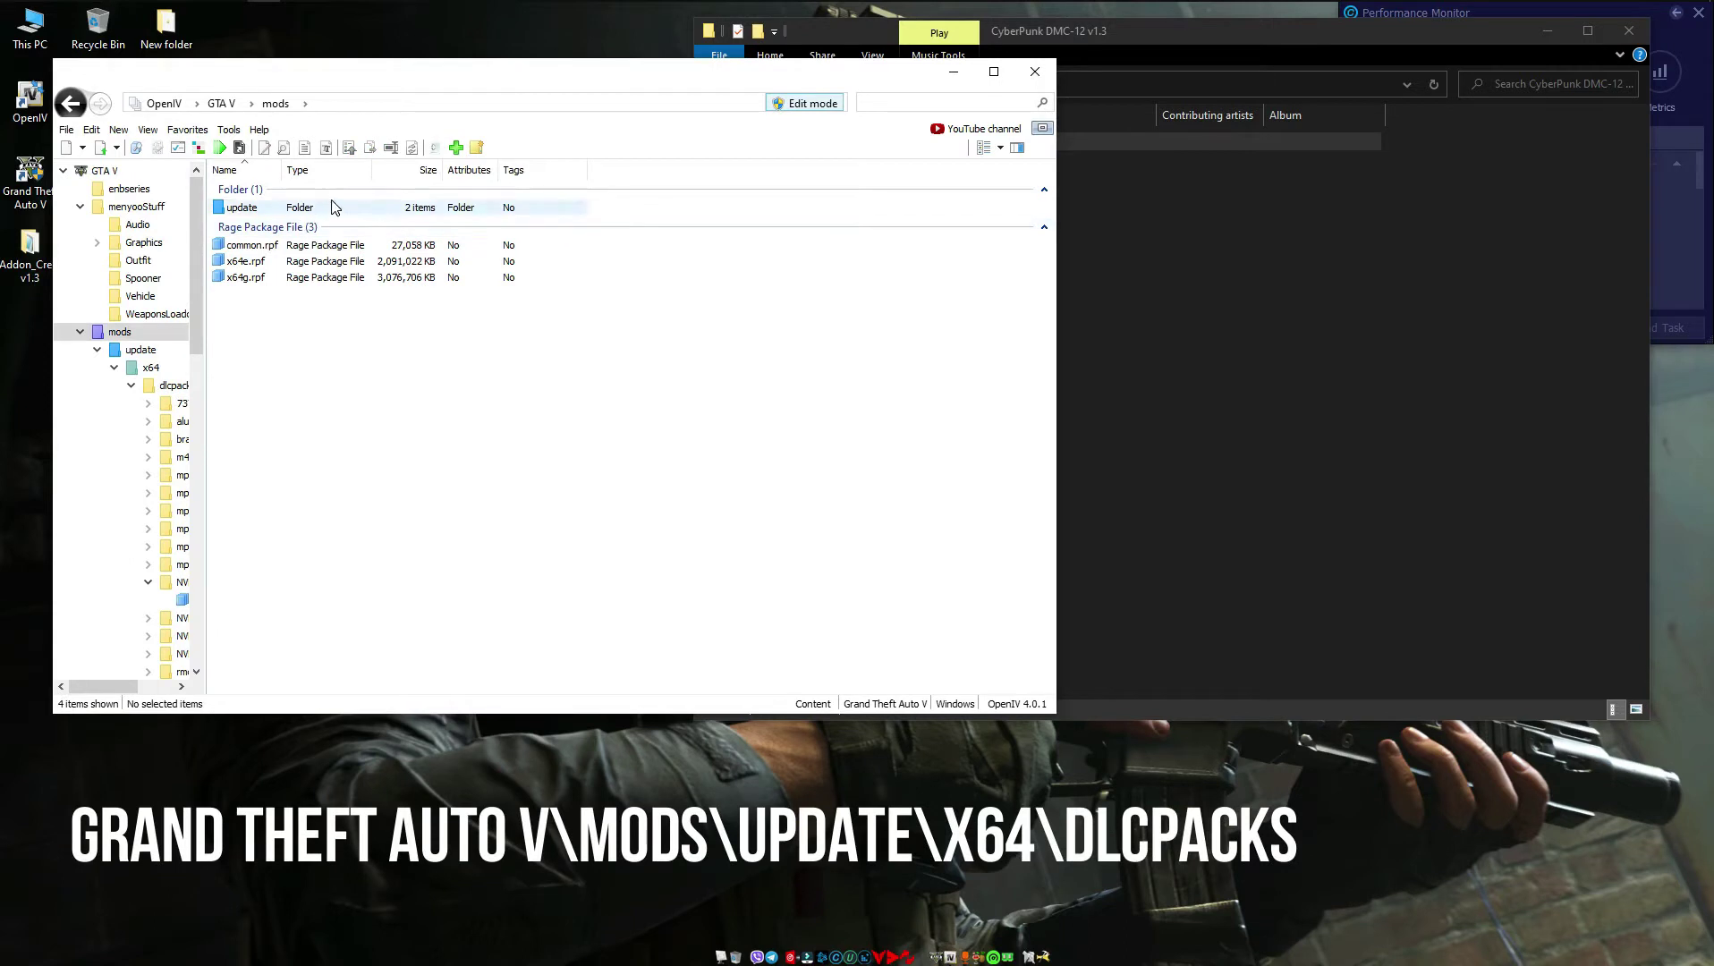
pyautogui.doubleClick(324, 209)
pyautogui.click(291, 214)
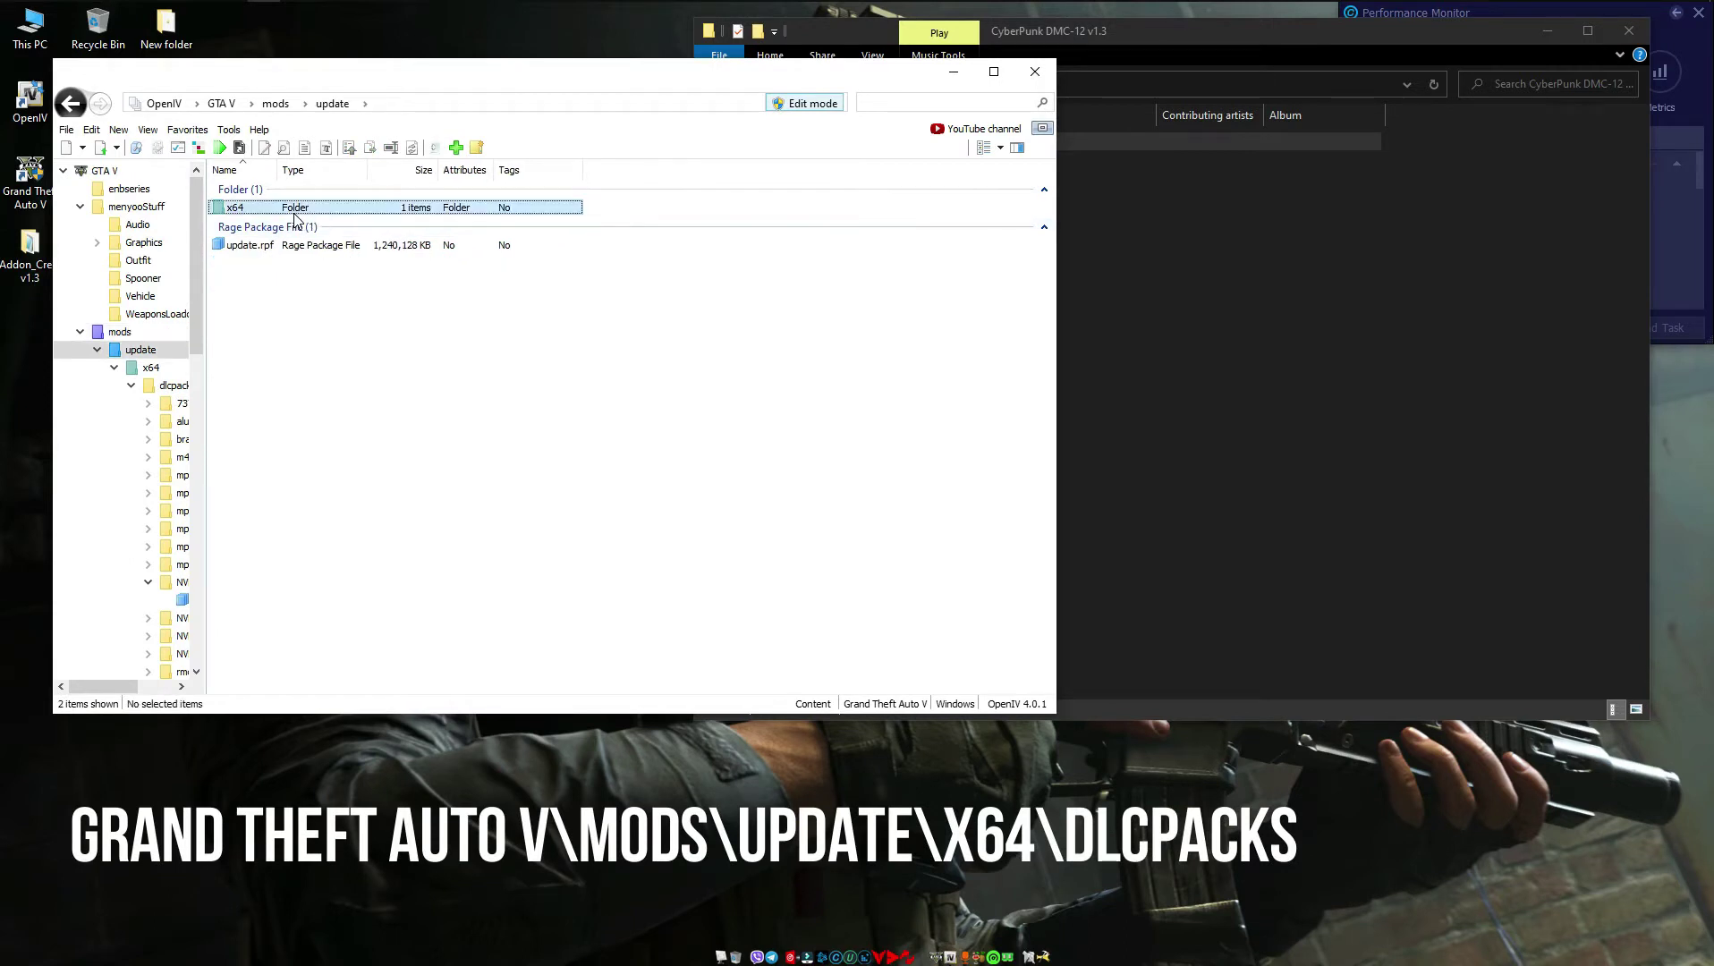
pyautogui.doubleClick(295, 214)
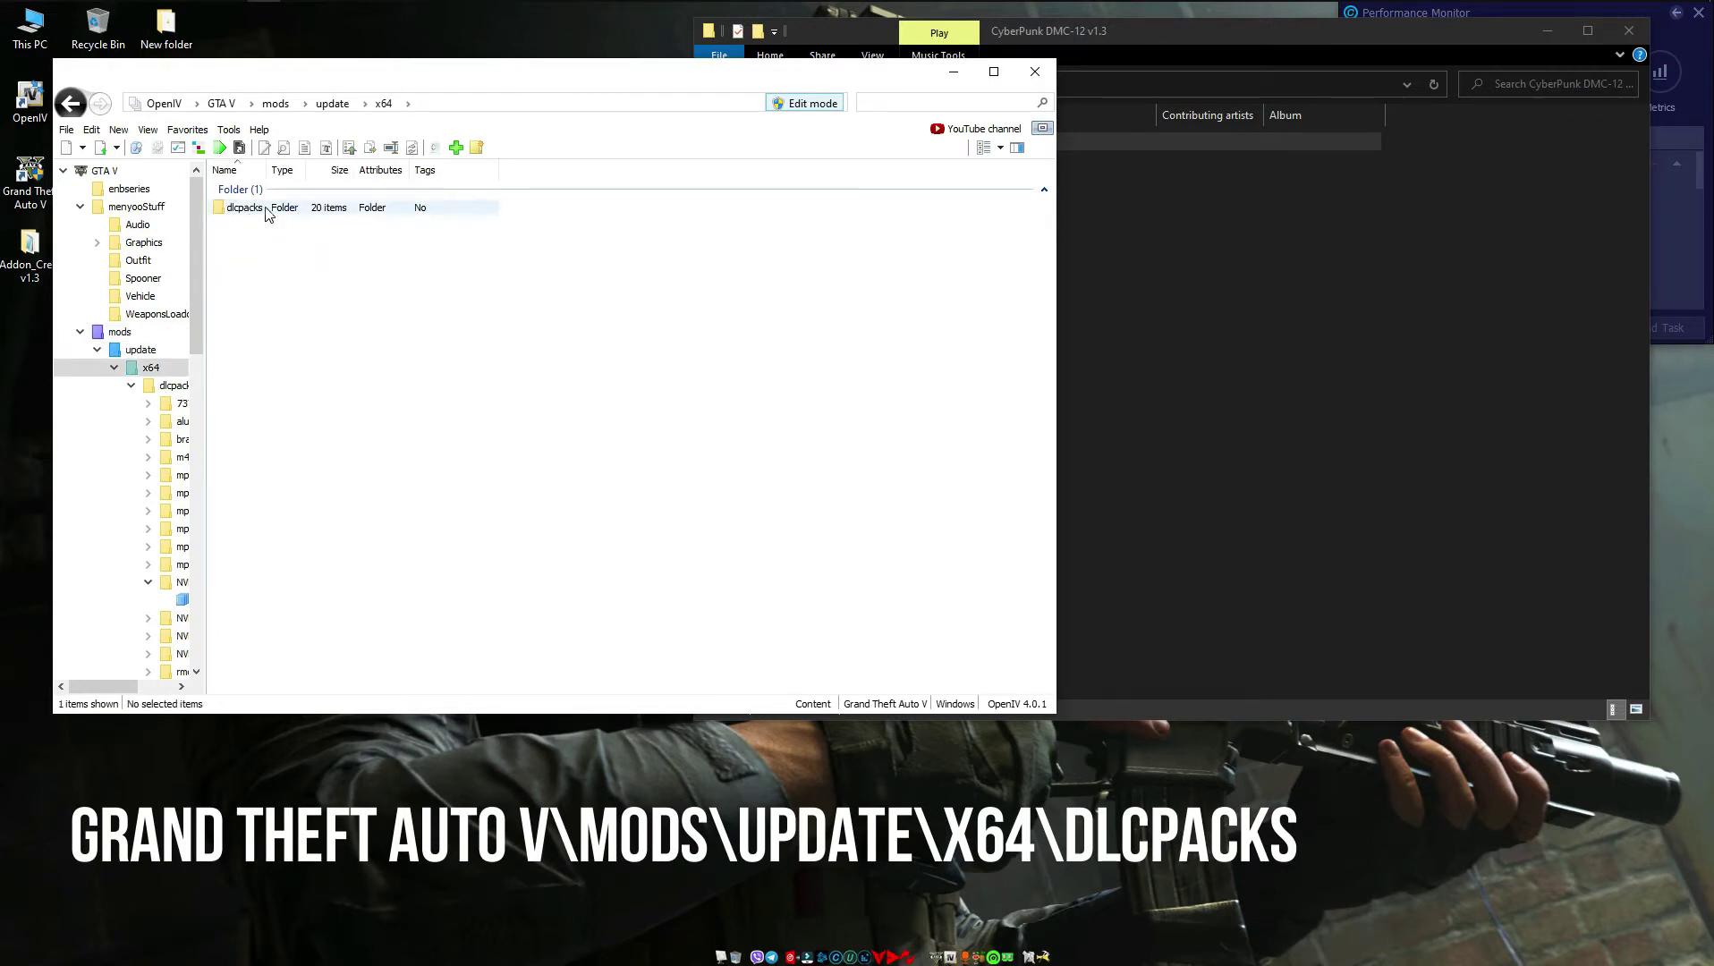
pyautogui.doubleClick(266, 215)
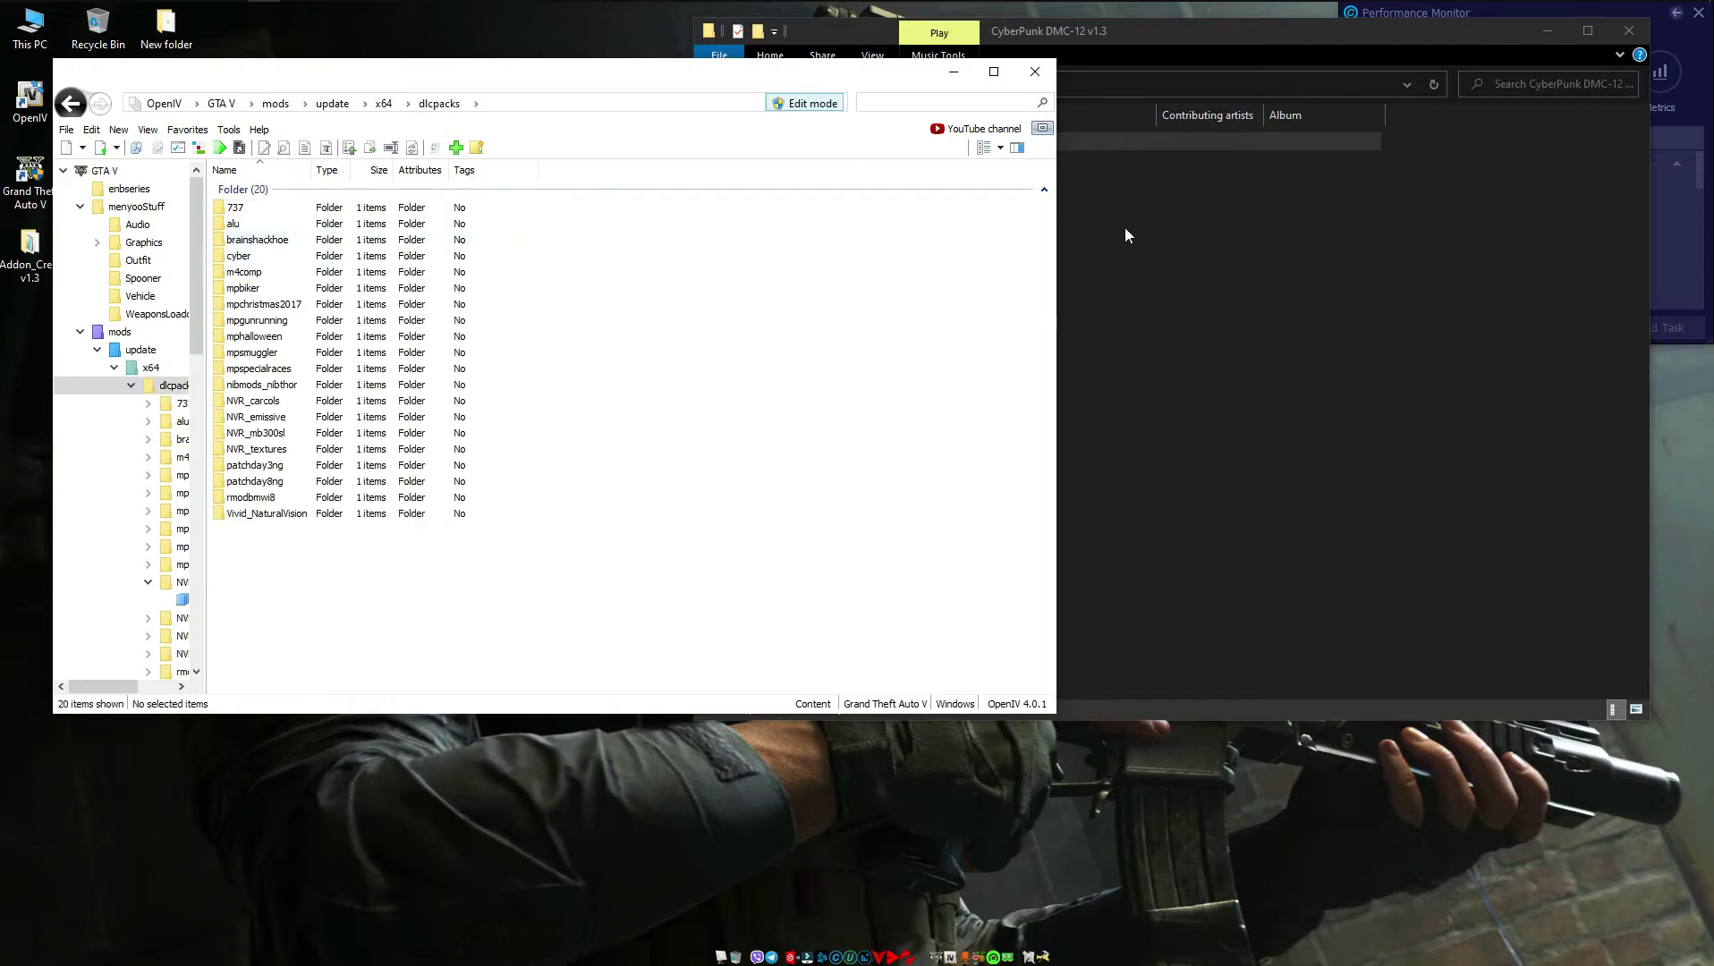
# - Drag the dmc12cp folder from Explorer into dlcpacks
pyautogui.click(1291, 253)
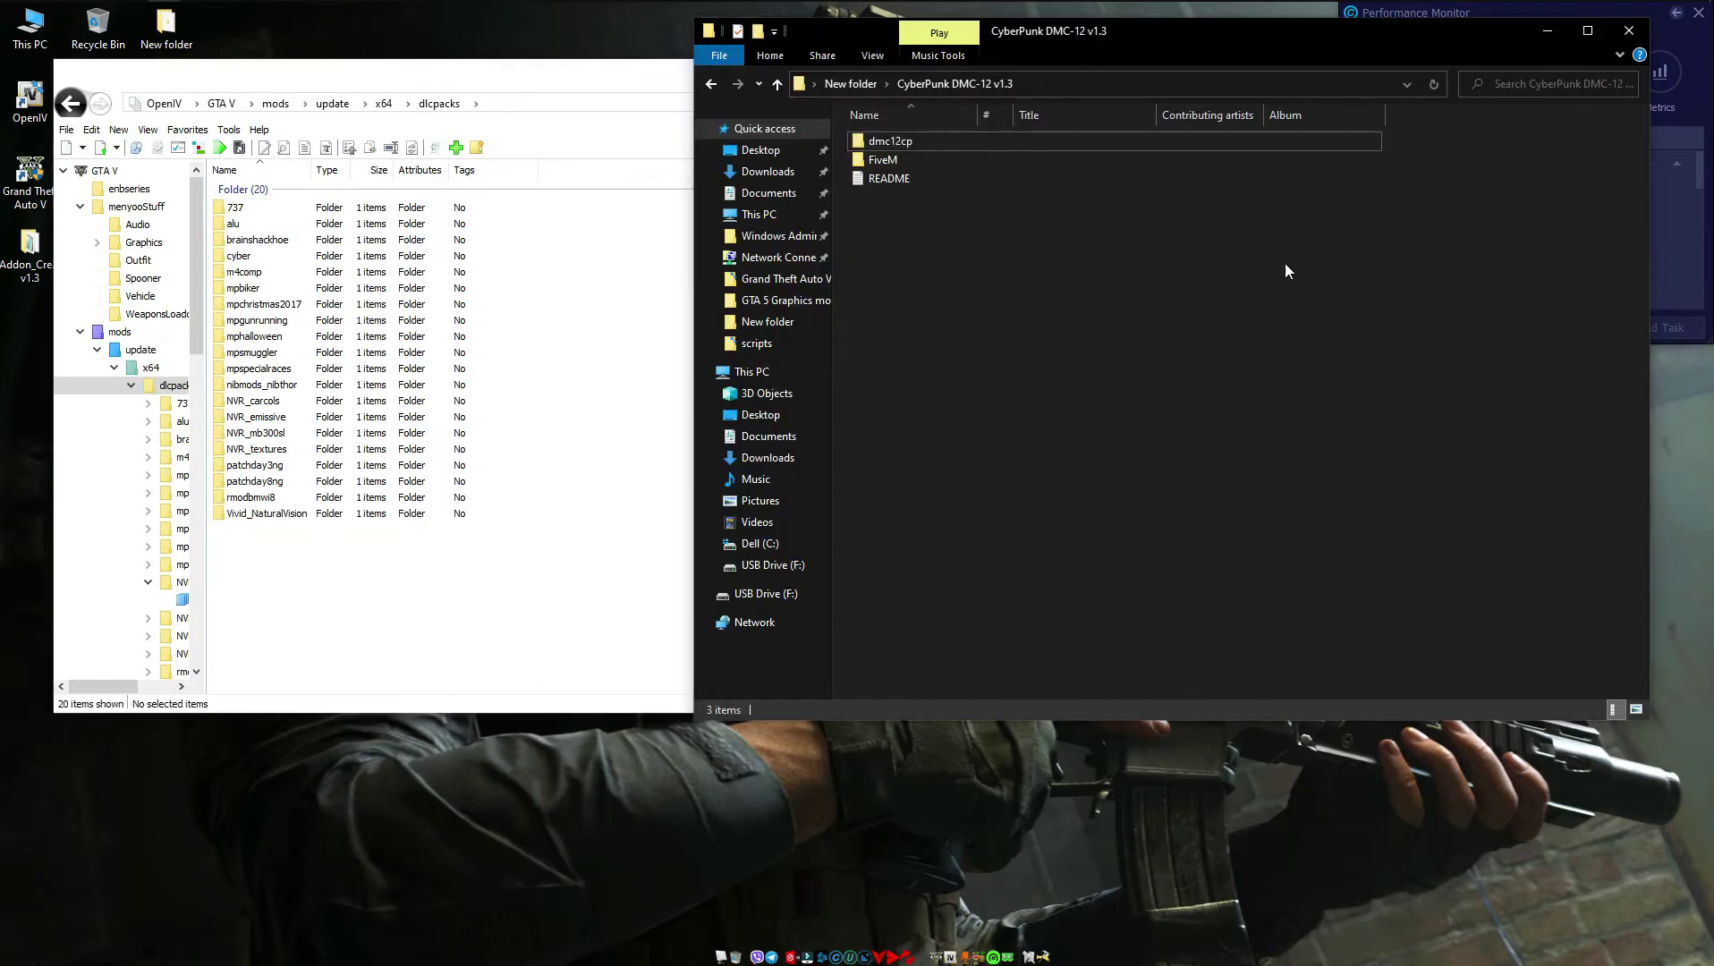
pyautogui.click(986, 141)
pyautogui.moveTo(1061, 38); pyautogui.dragTo(1401, 59)
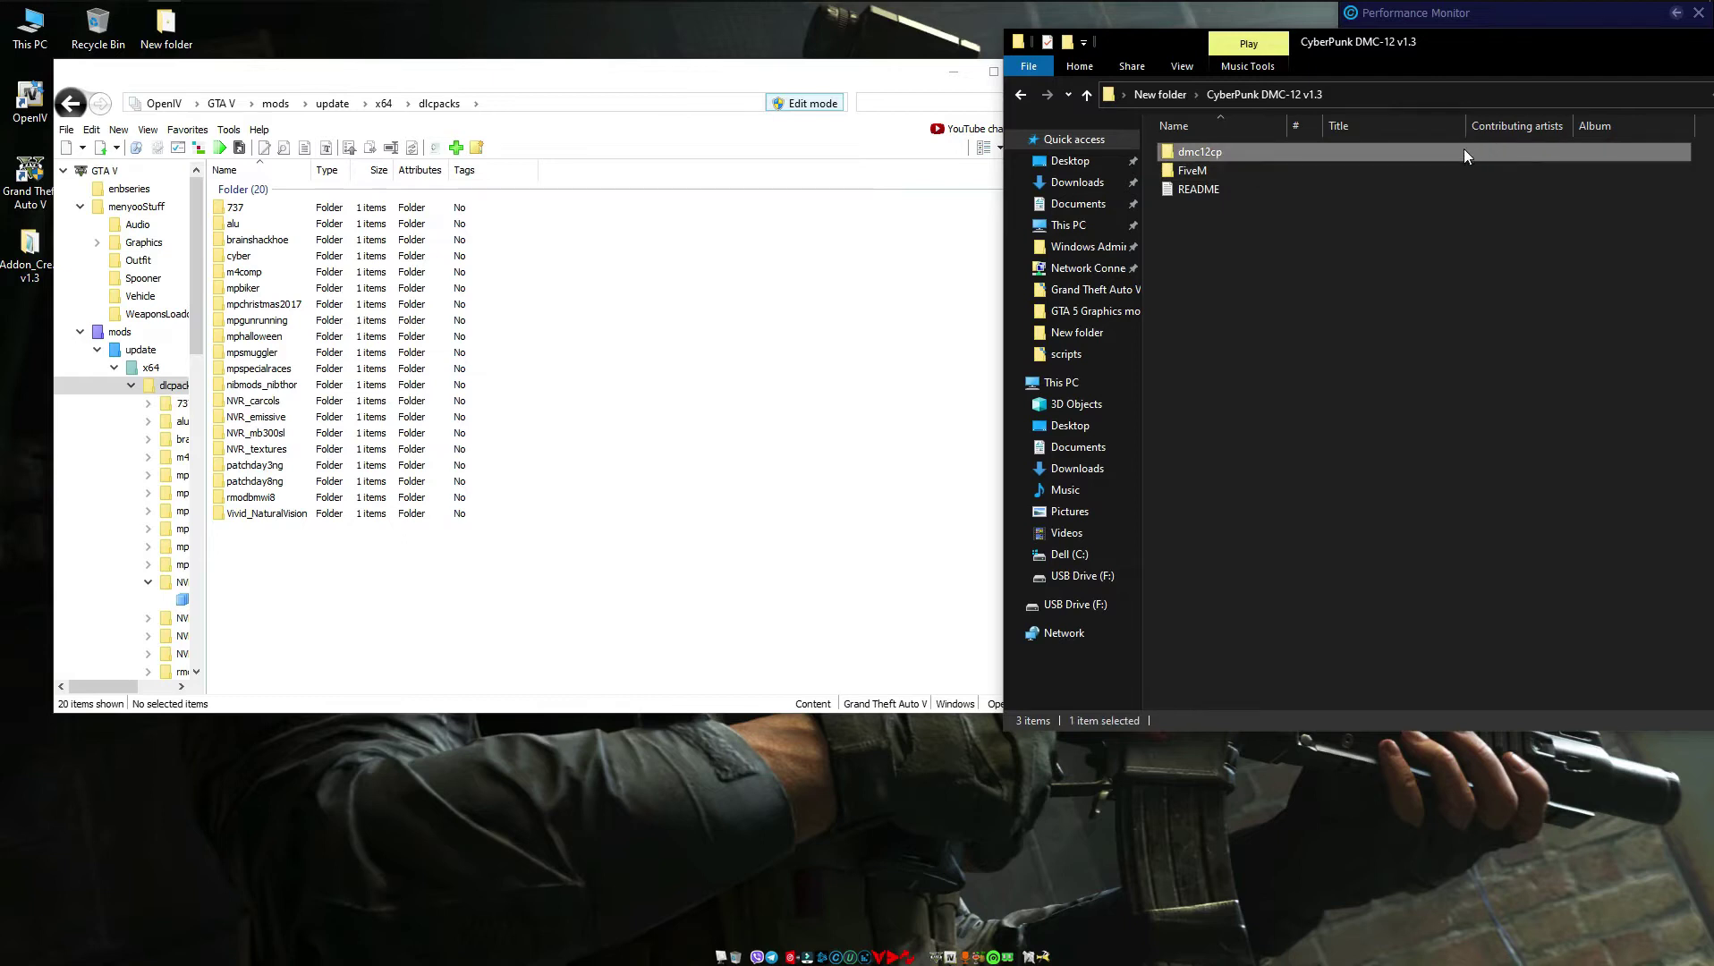
pyautogui.moveTo(1473, 158); pyautogui.dragTo(680, 458)
pyautogui.moveTo(551, 528); pyautogui.dragTo(553, 528)
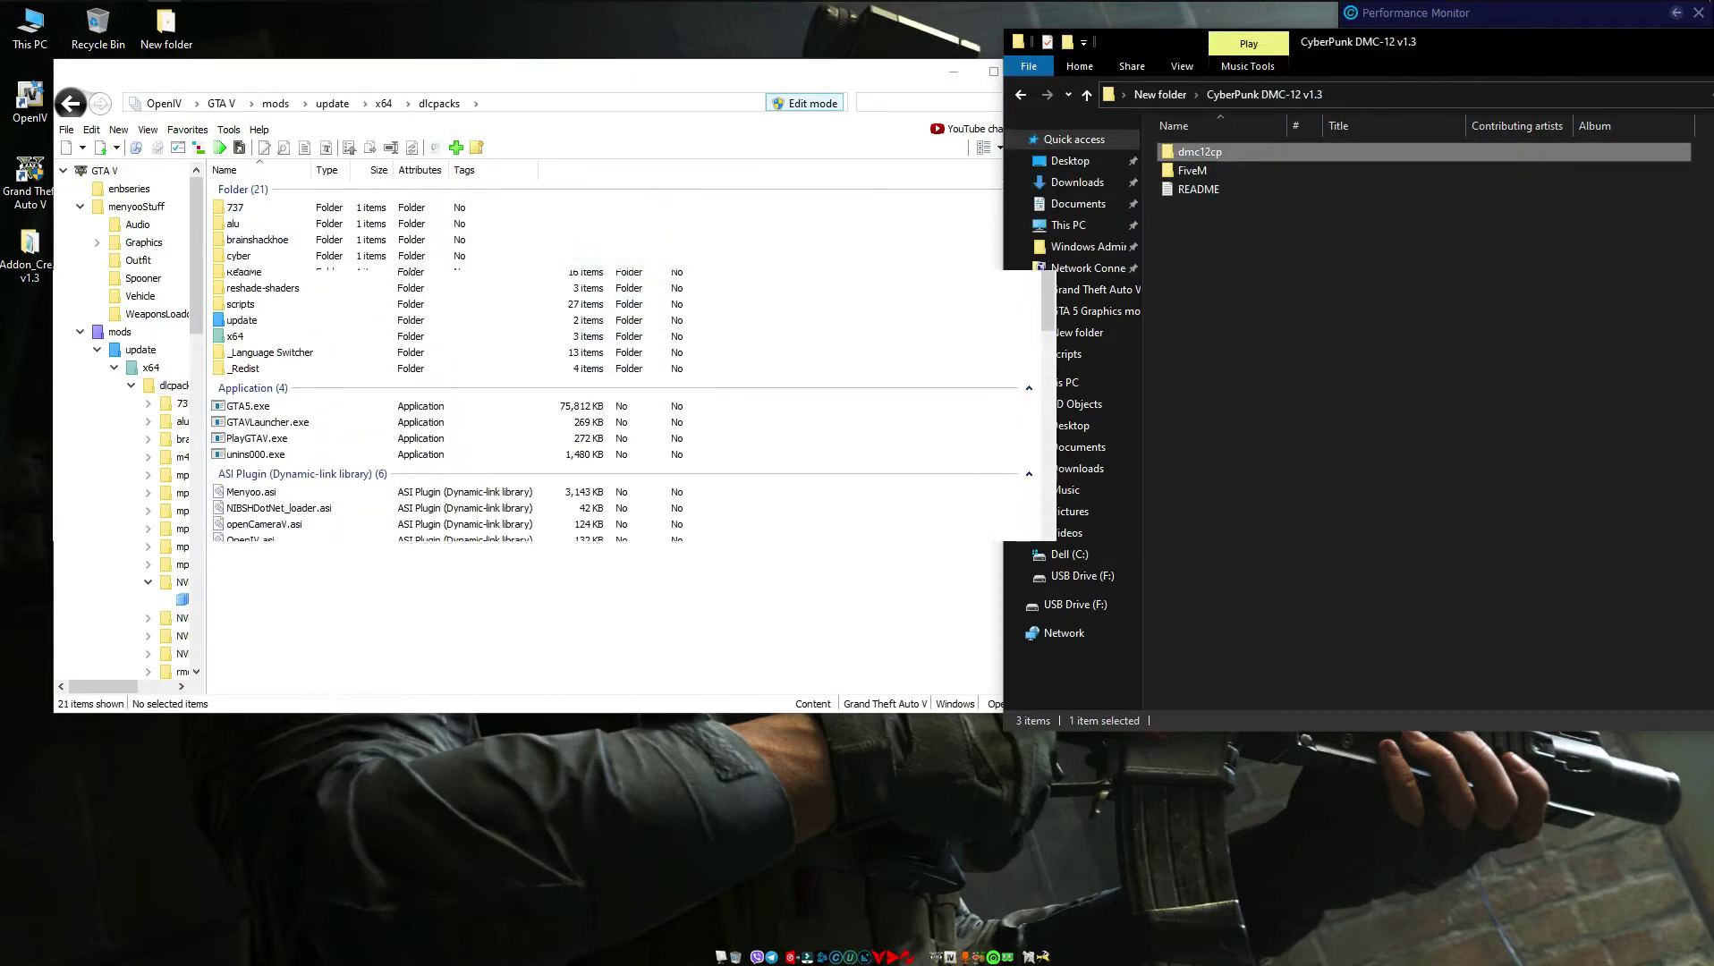
# - Browse into mods\update\update.rpf\common\data
pyautogui.doubleClick(305, 243)
pyautogui.doubleClick(350, 209)
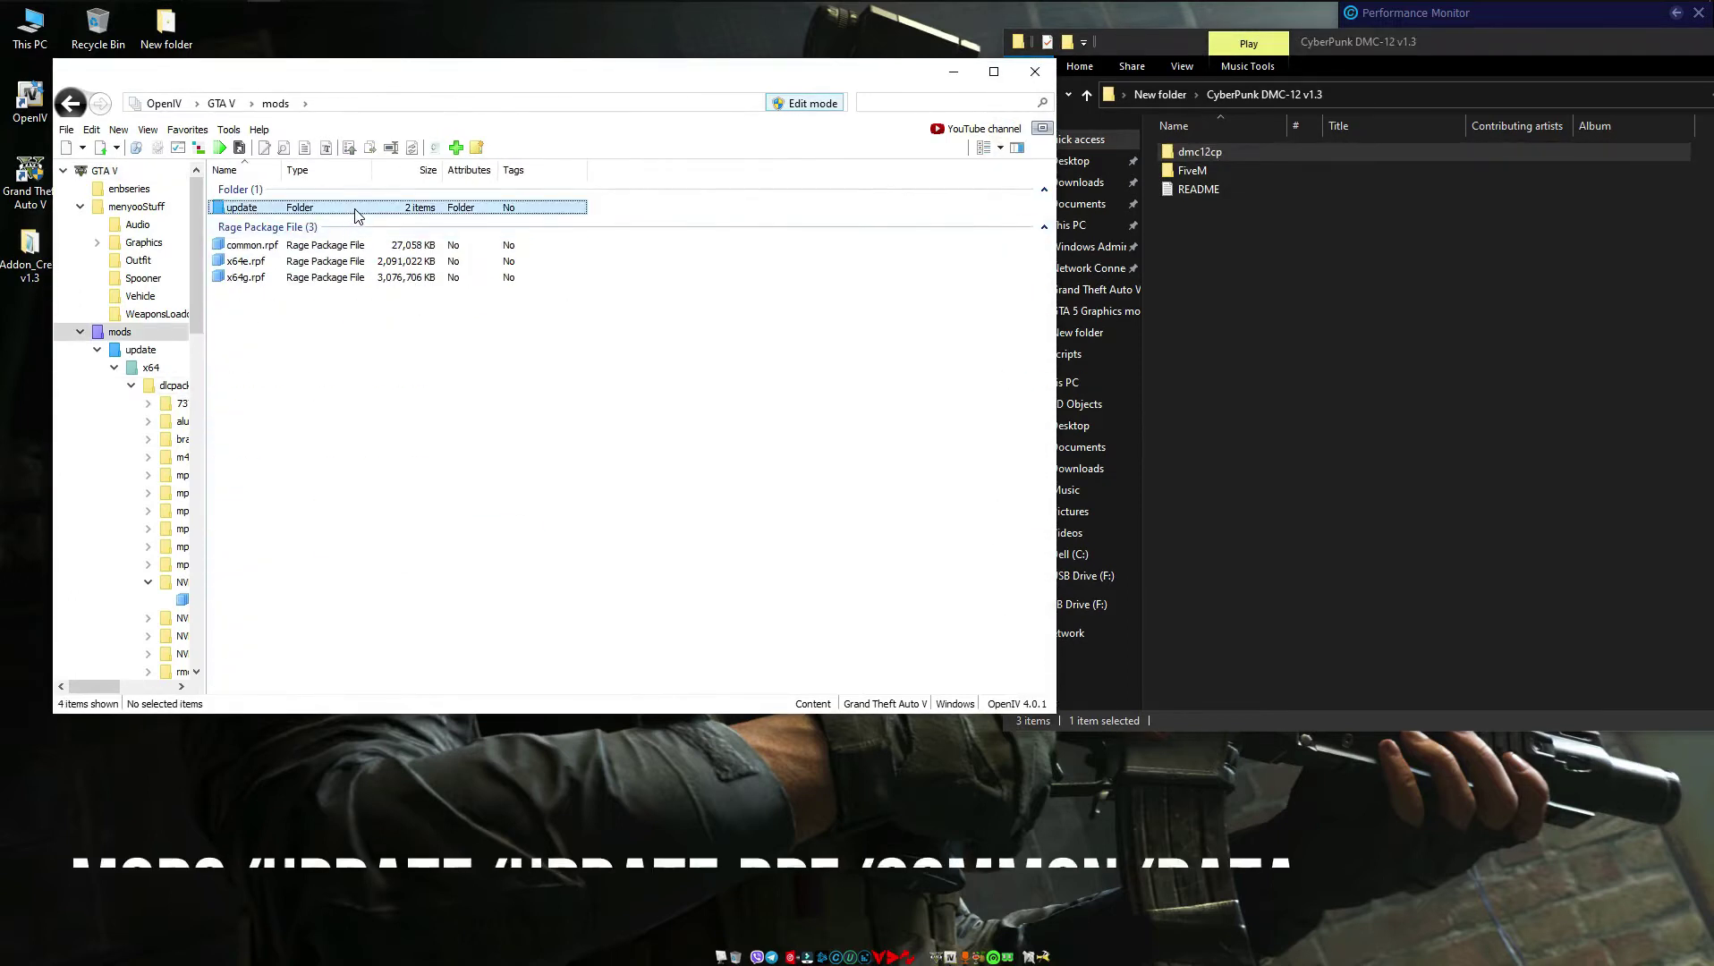
pyautogui.doubleClick(278, 248)
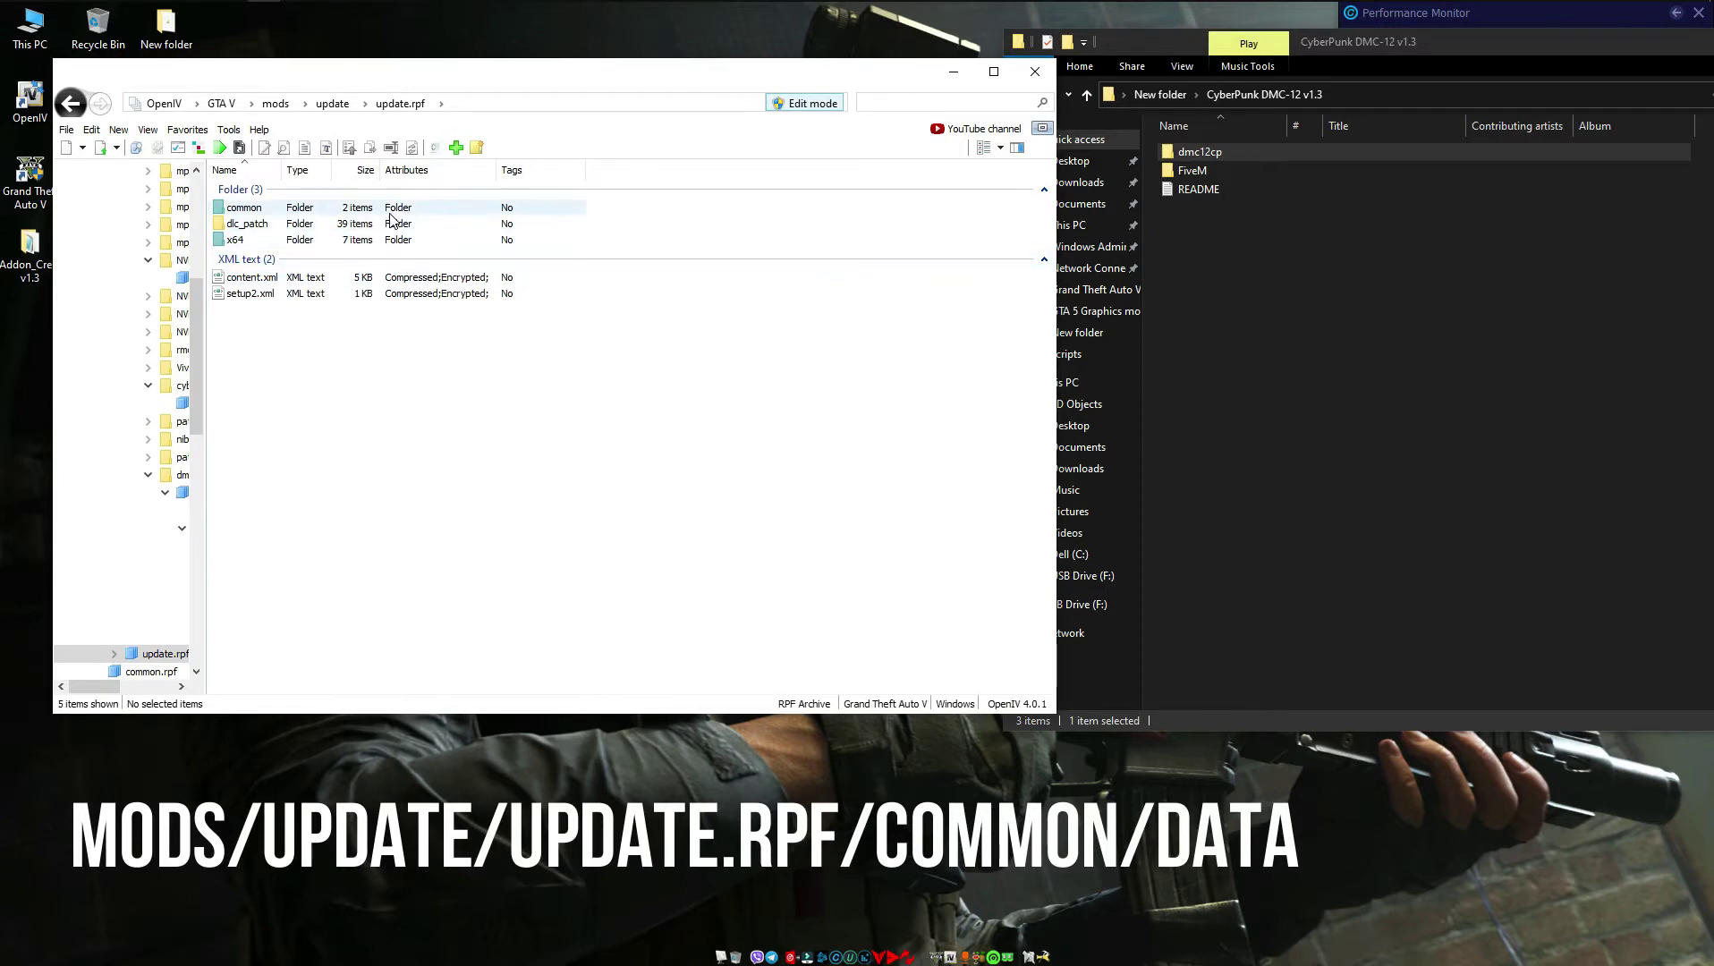
pyautogui.doubleClick(391, 211)
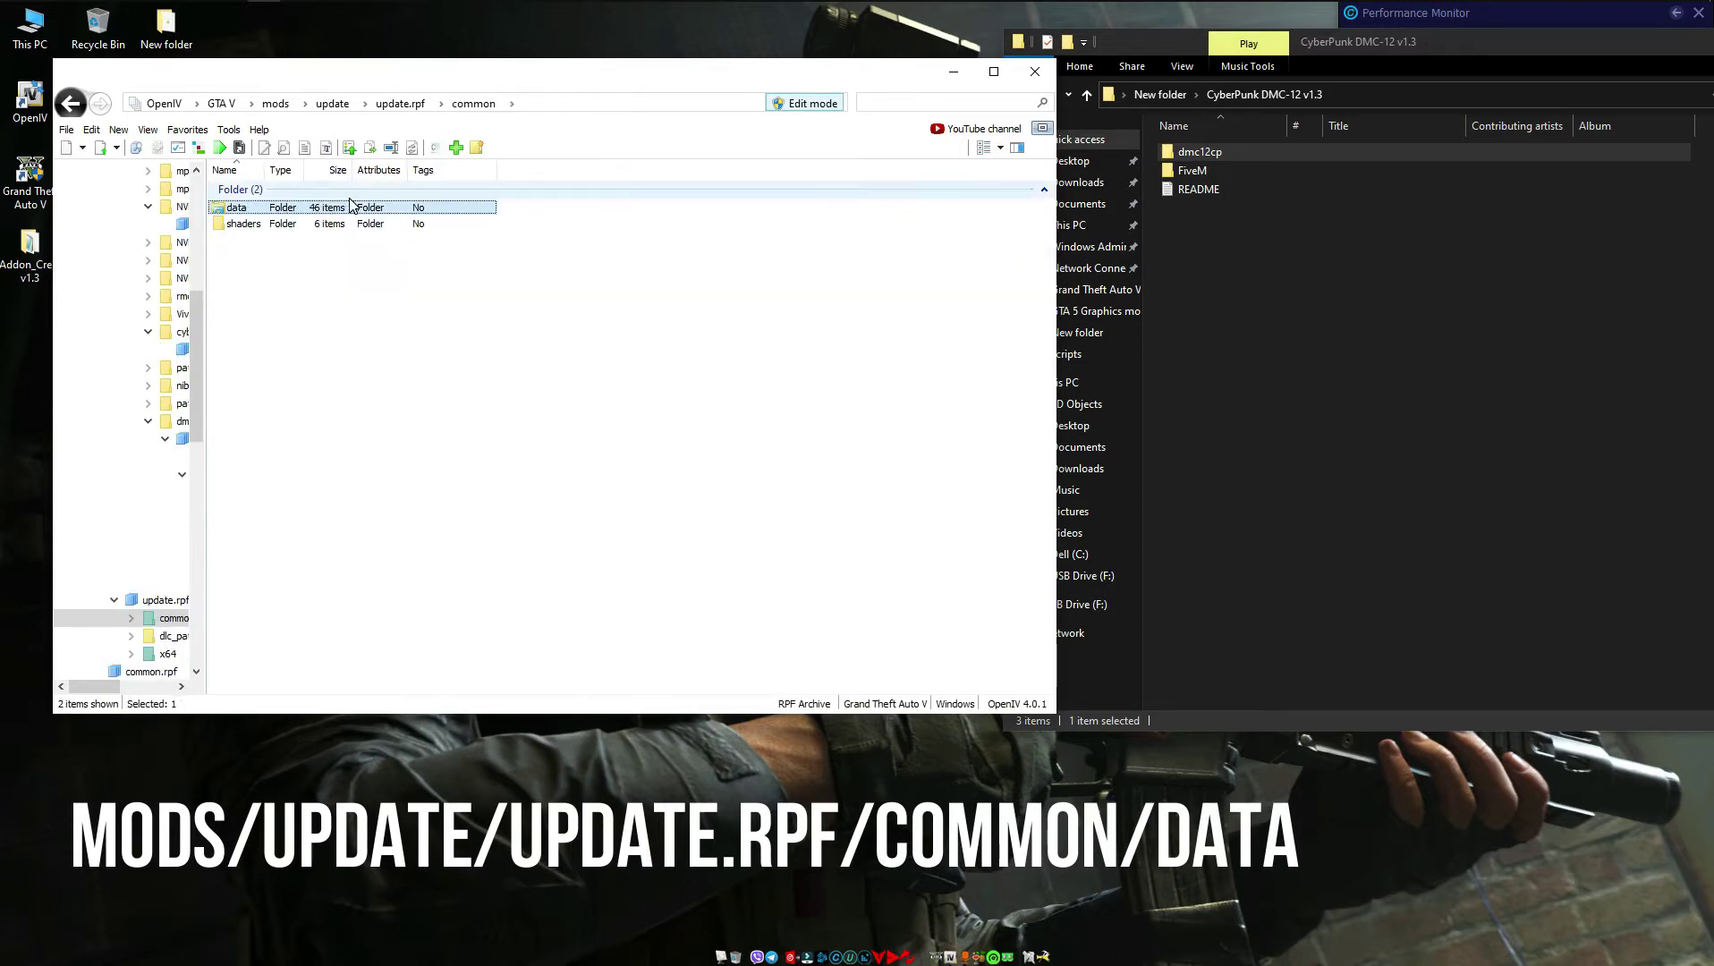
pyautogui.doubleClick(357, 207)
# - View dlclist.xml in the text viewer, then close it
pyautogui.scroll(-2, 365, 211)
pyautogui.scroll(-6, 365, 211)
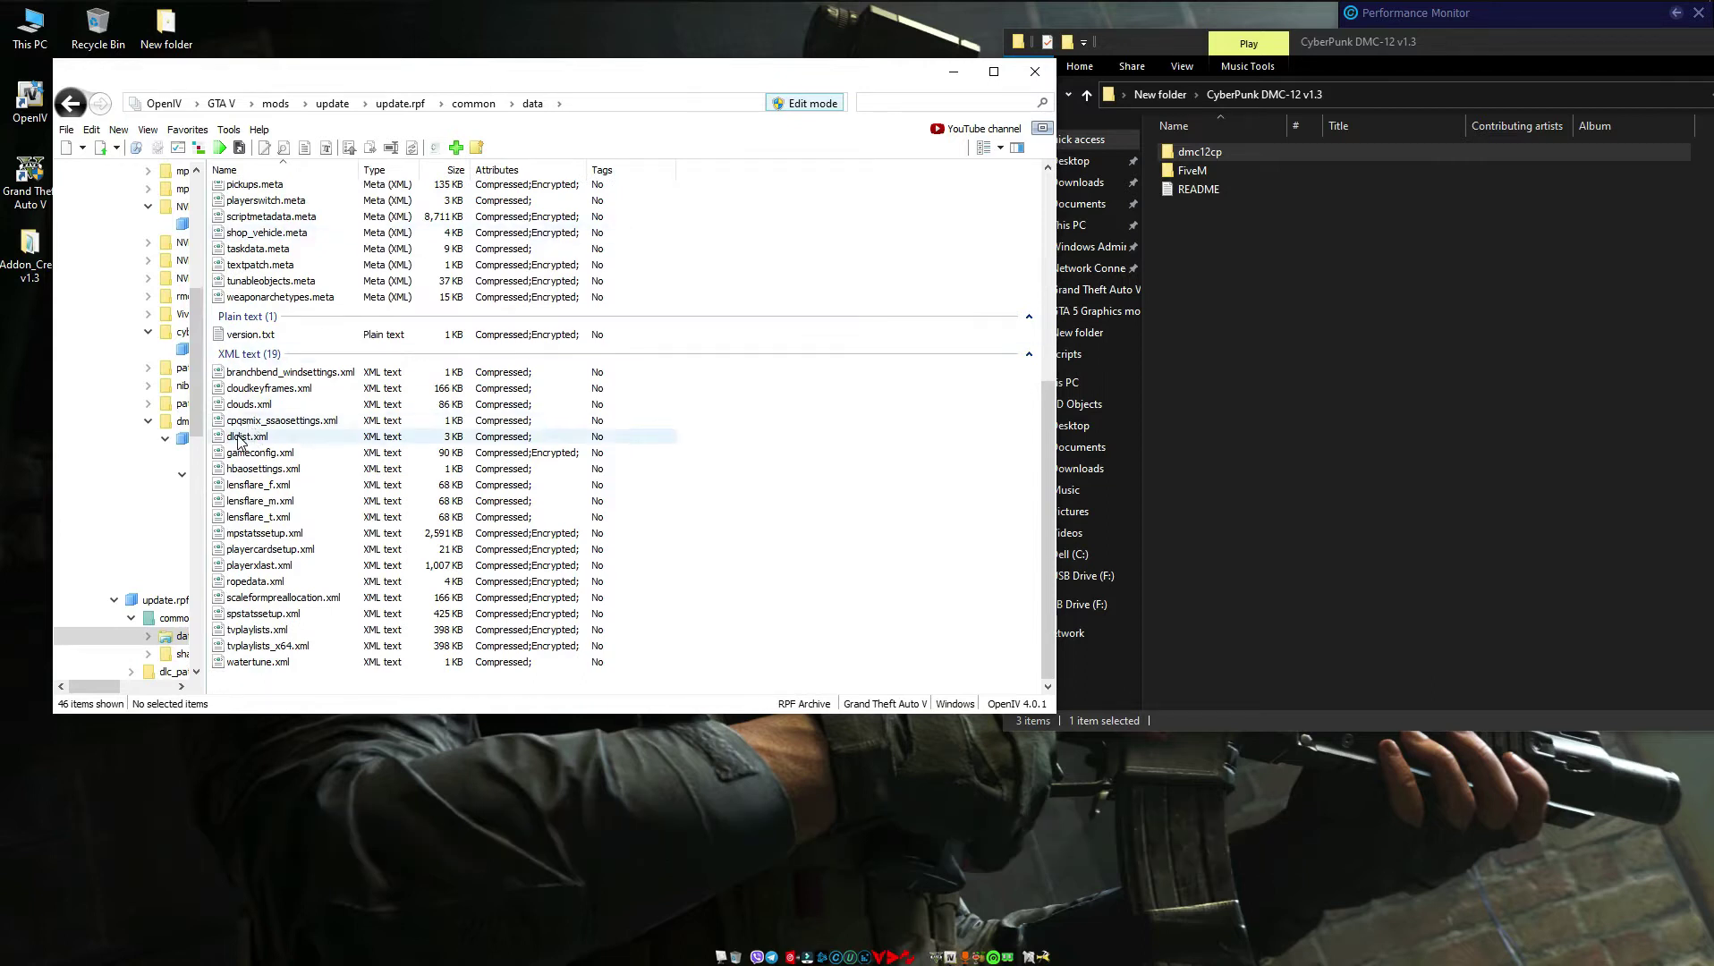
pyautogui.doubleClick(249, 436)
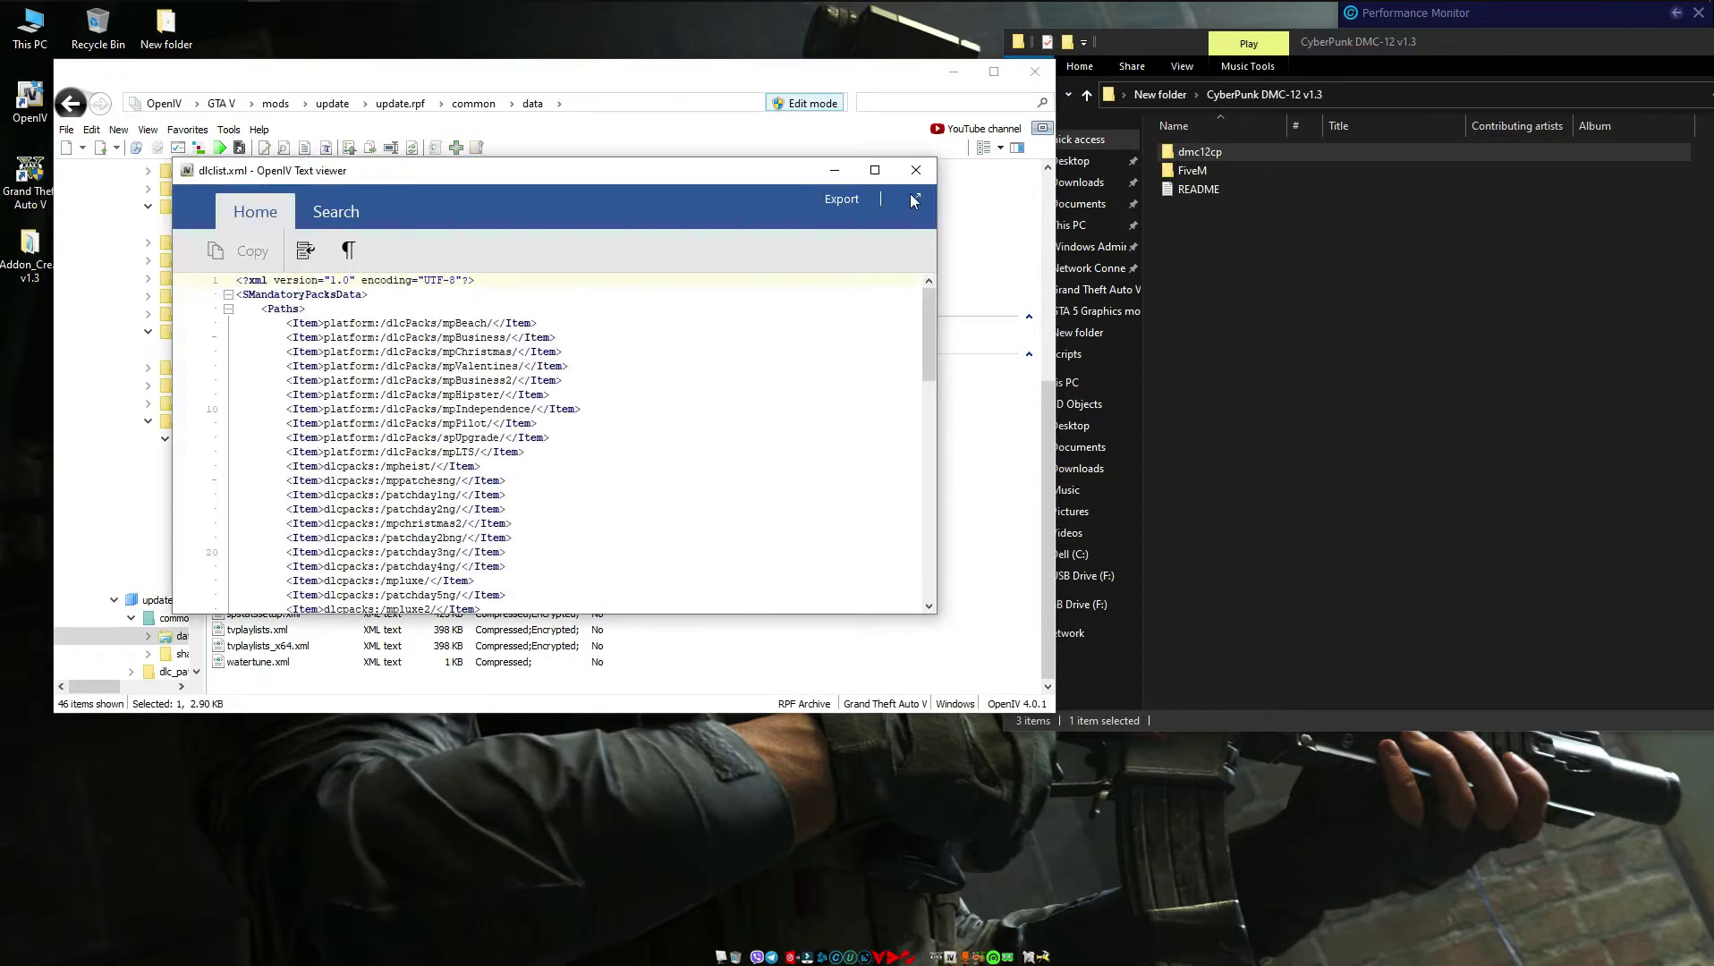
pyautogui.click(916, 170)
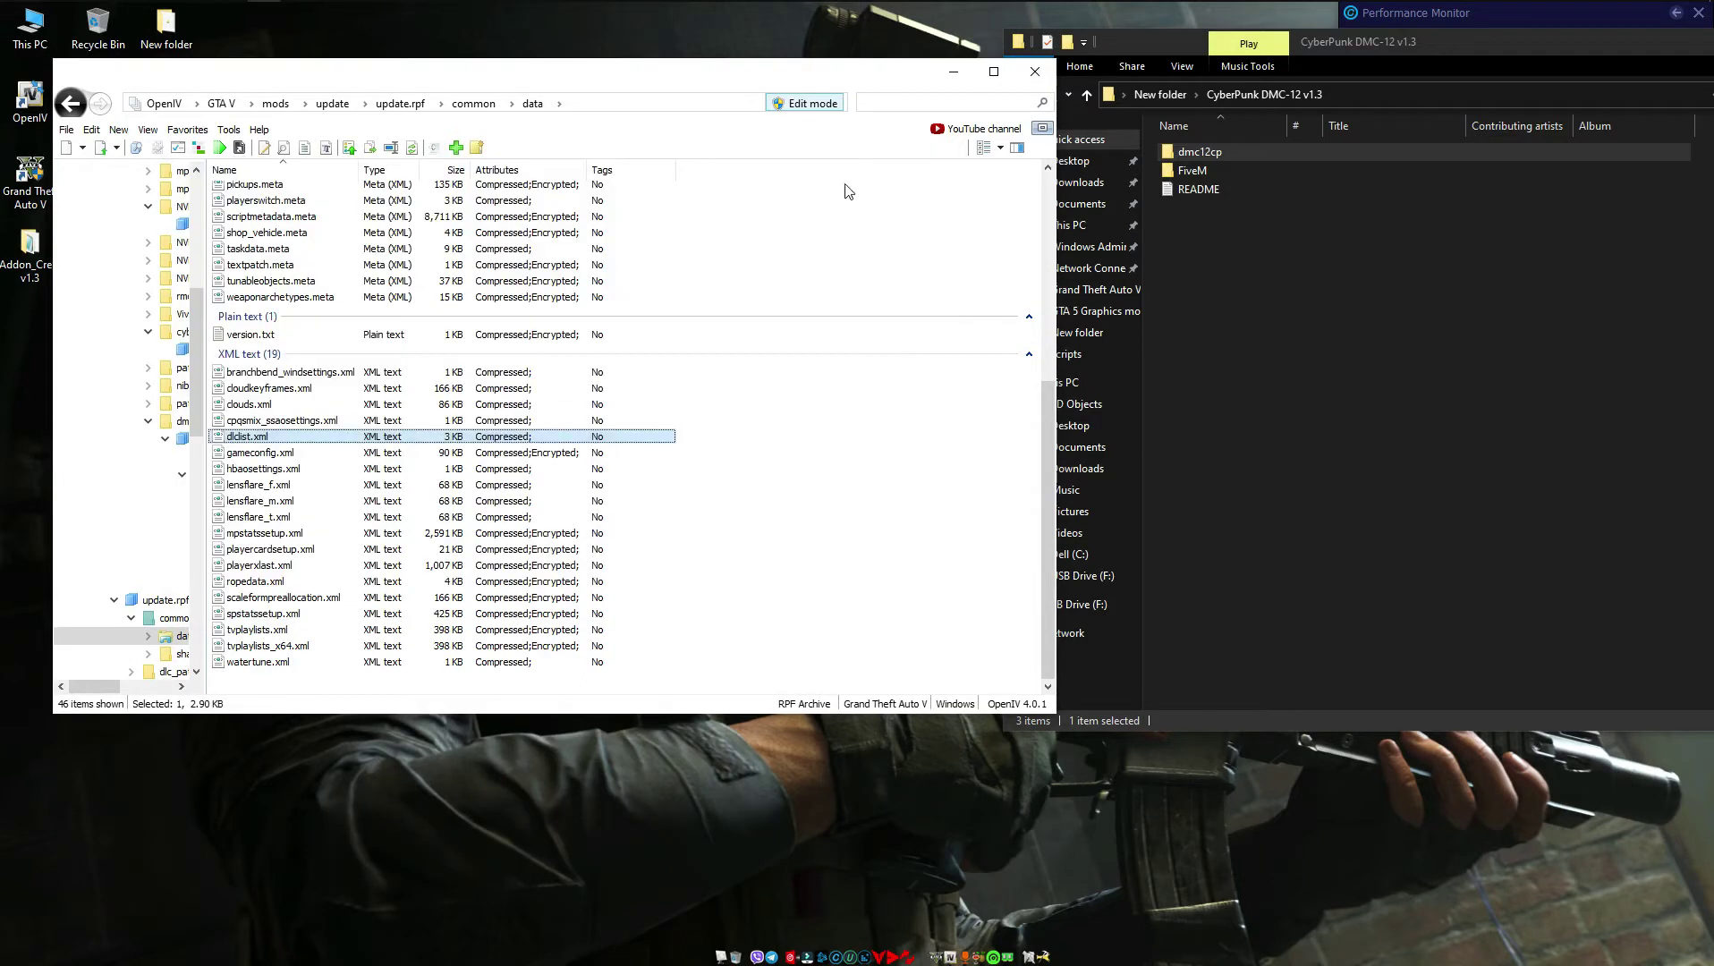
# - Open dlclist.xml in the text editor and select the nibmods_nibthor Item line
pyautogui.rightClick(239, 436)
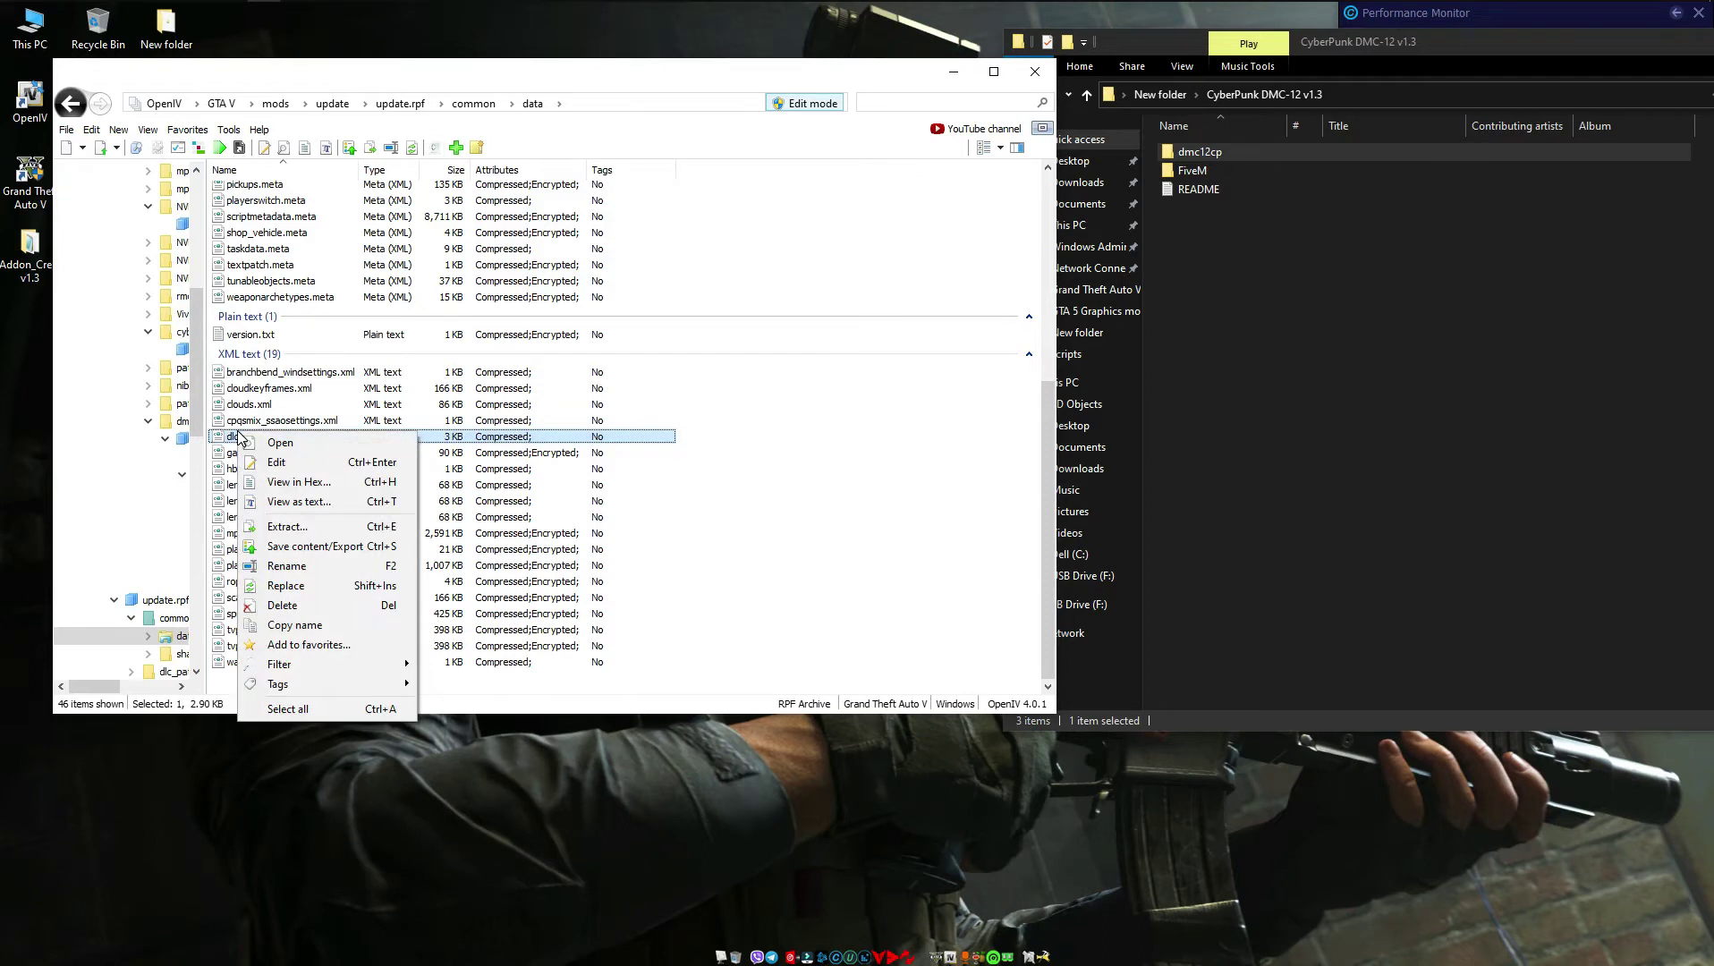
pyautogui.click(288, 462)
pyautogui.scroll(-19, 674, 459)
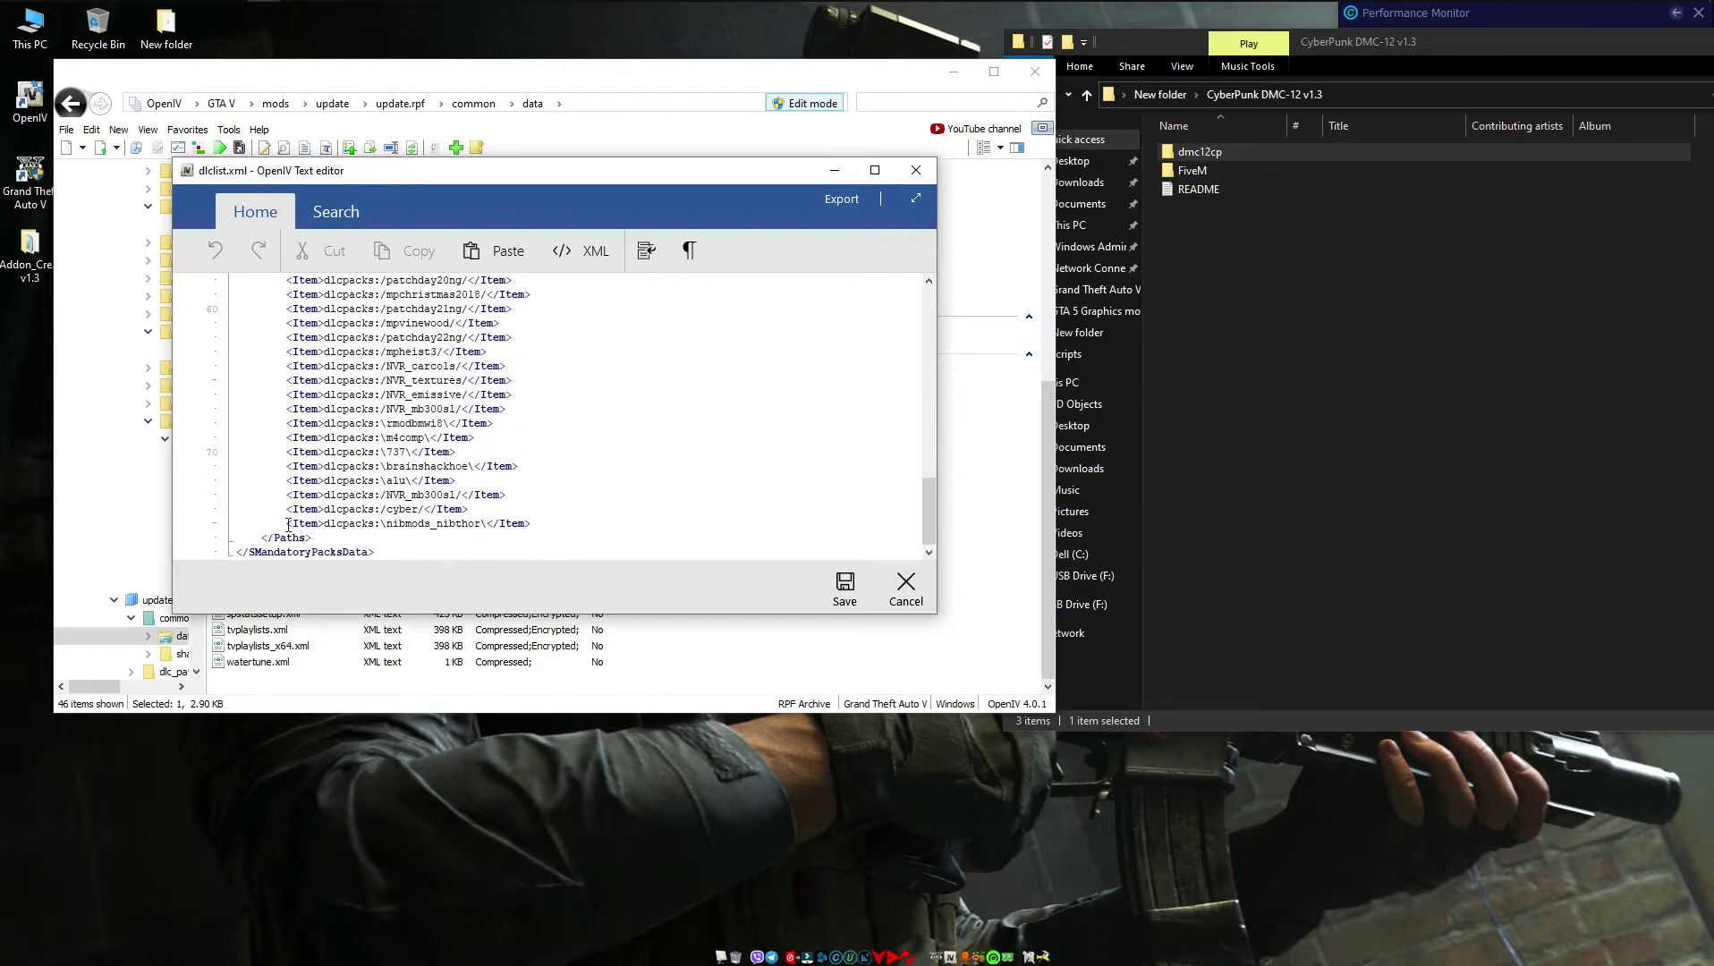
pyautogui.moveTo(287, 524); pyautogui.dragTo(456, 528)
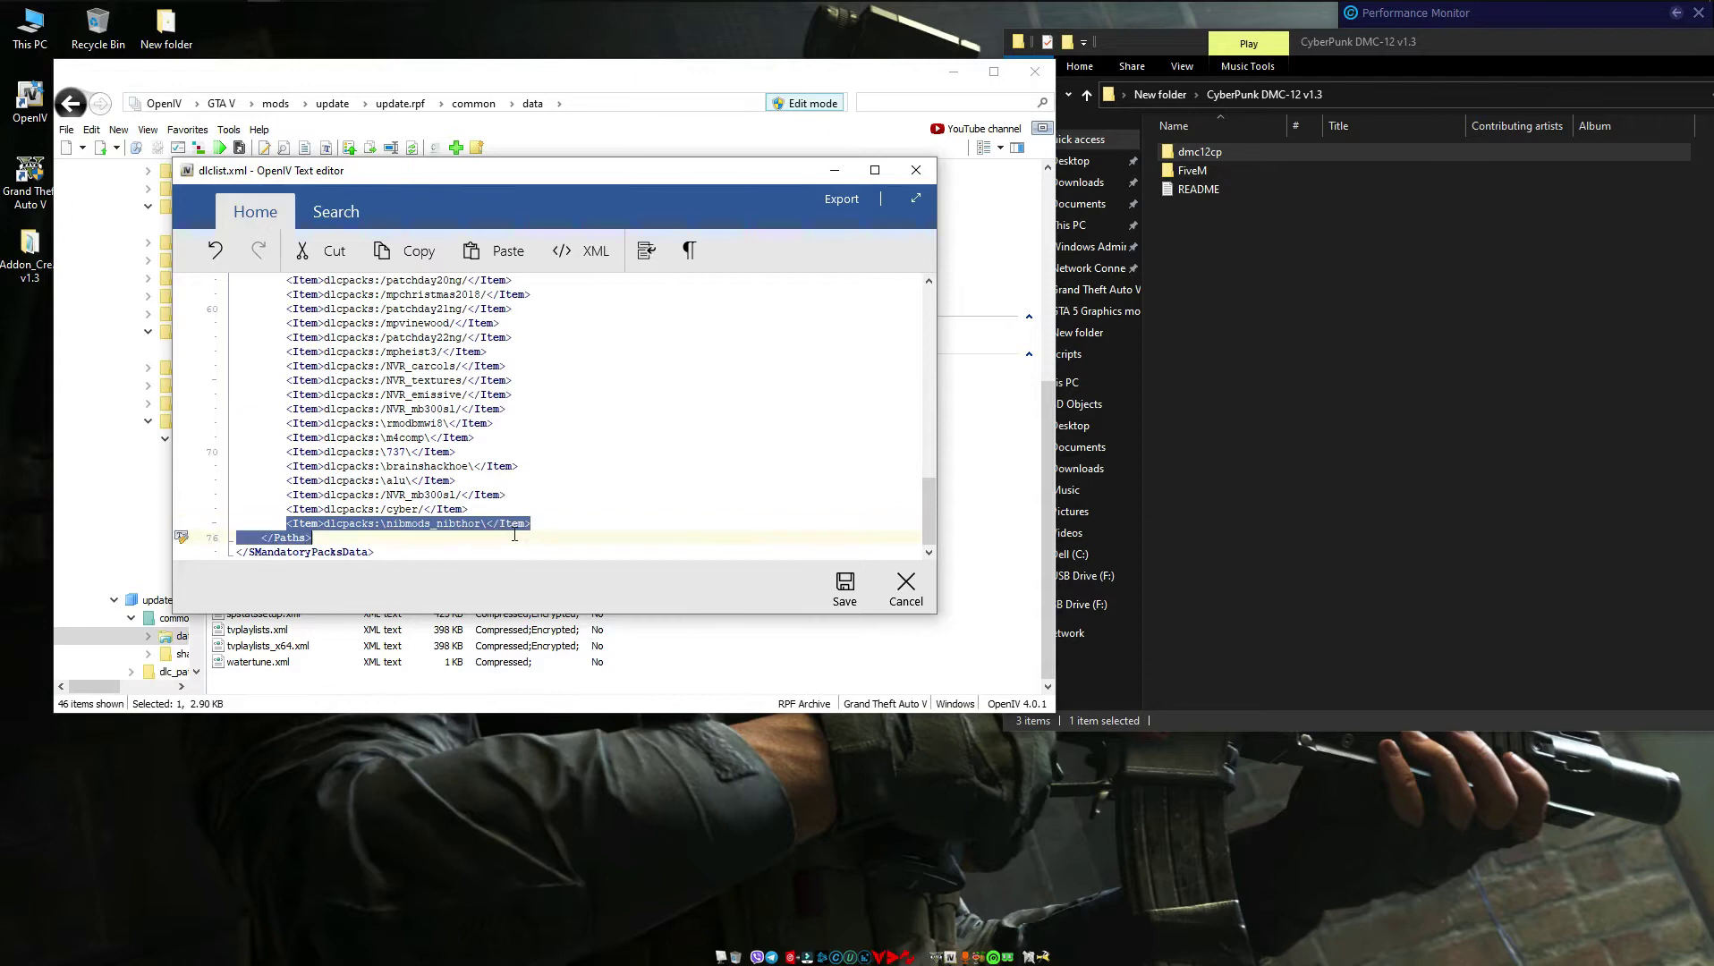
pyautogui.moveTo(537, 534); pyautogui.dragTo(553, 527)
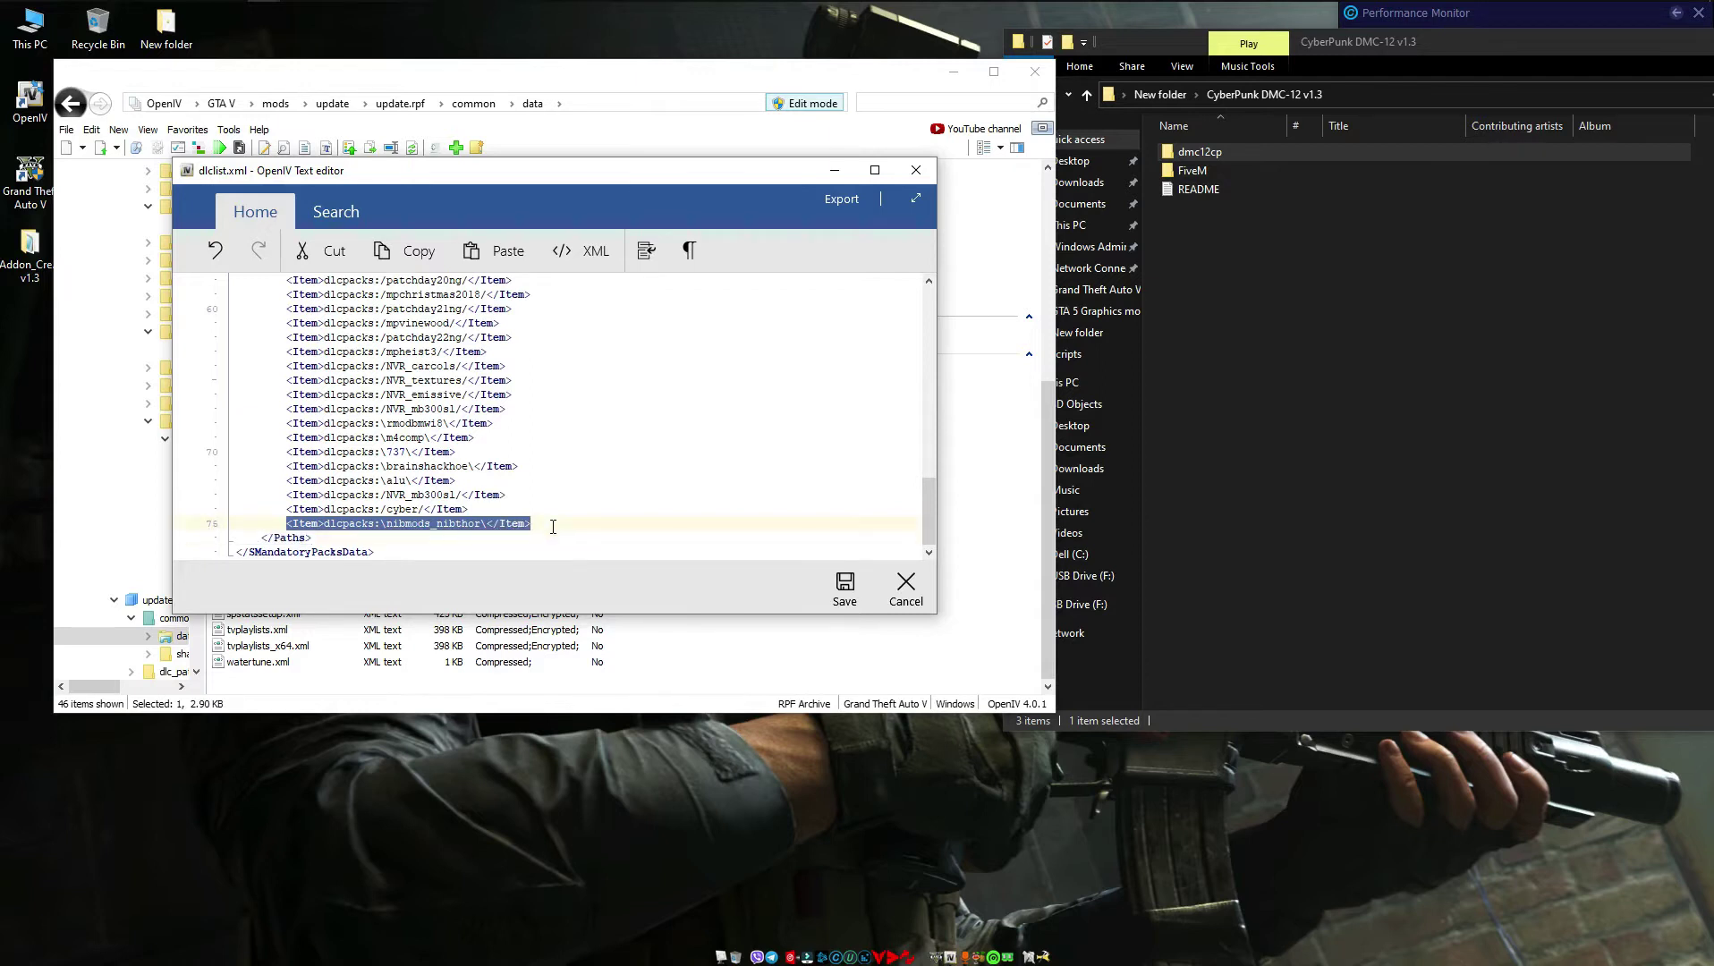
# - Copy the nibmods_nibthor Item line and paste it onto a new line 76
pyautogui.rightClick(507, 526)
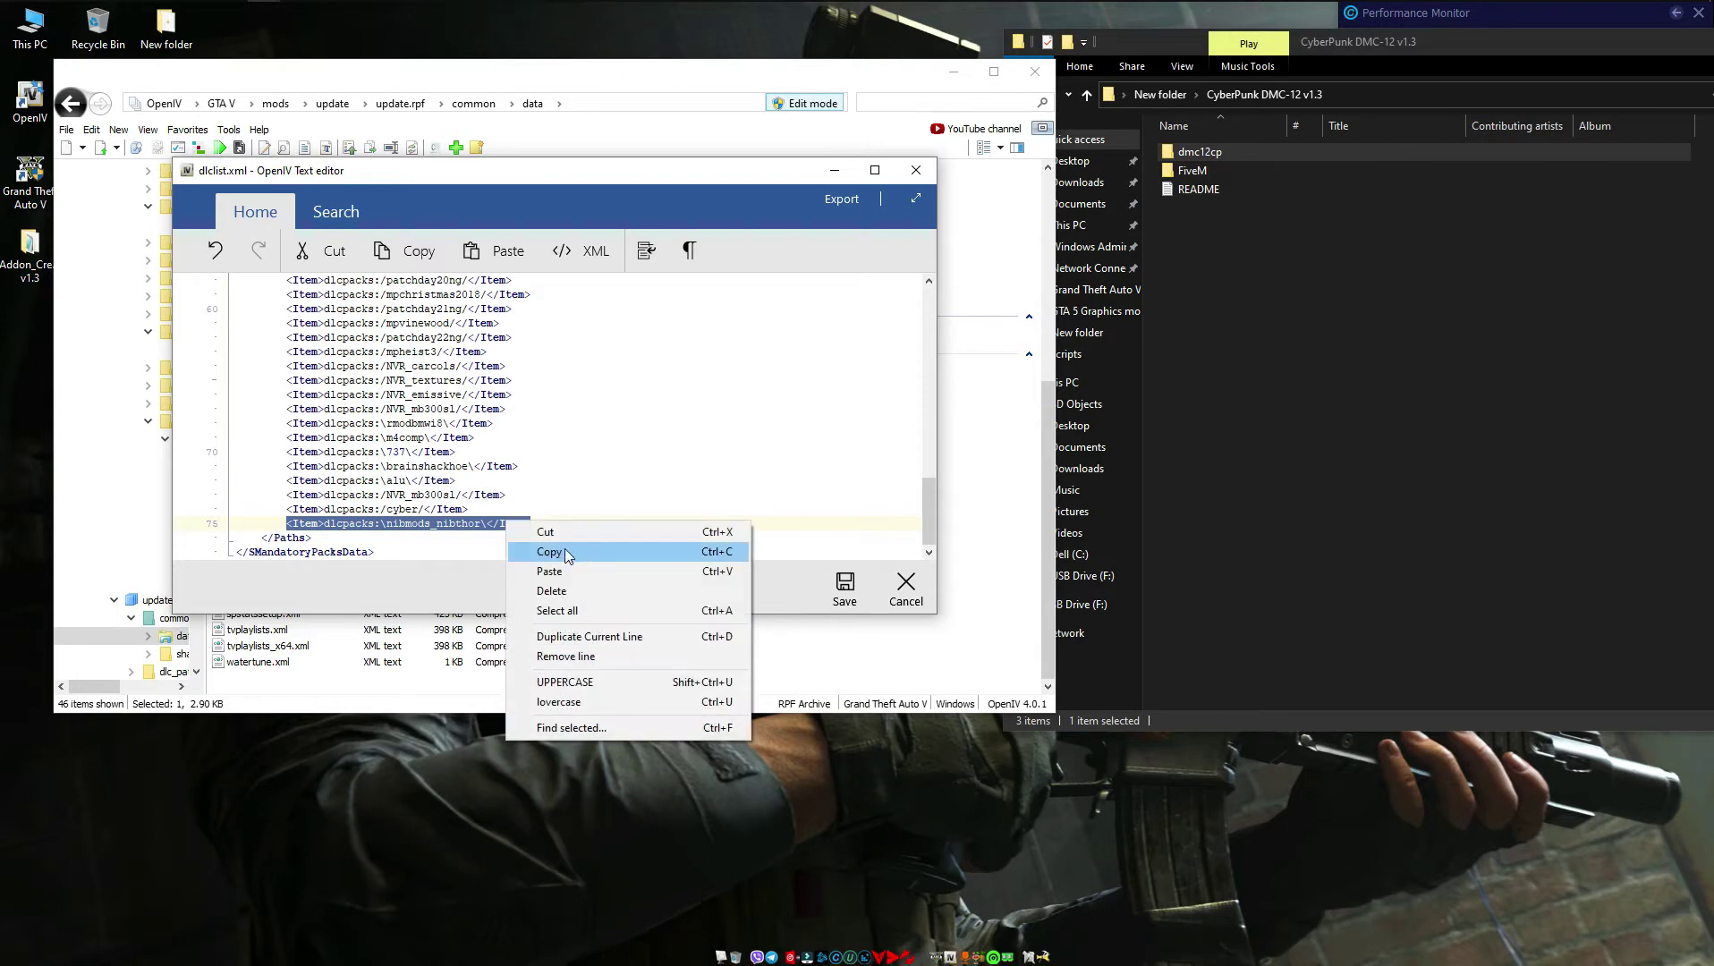
pyautogui.click(556, 553)
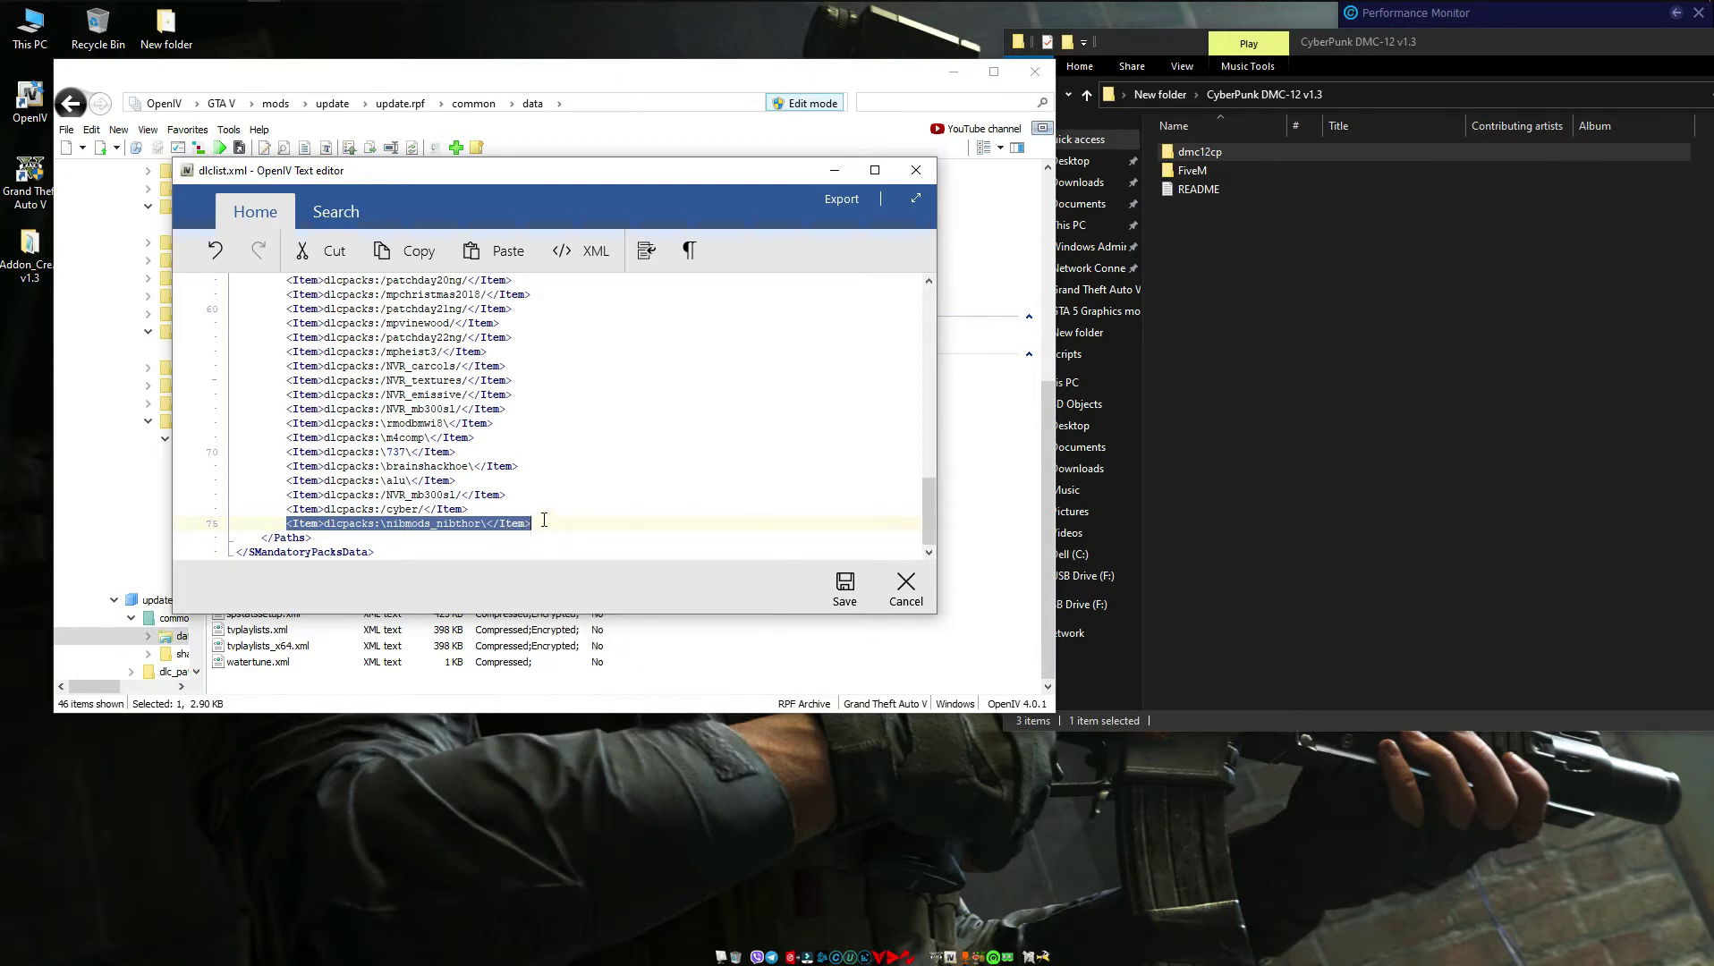
pyautogui.click(540, 523)
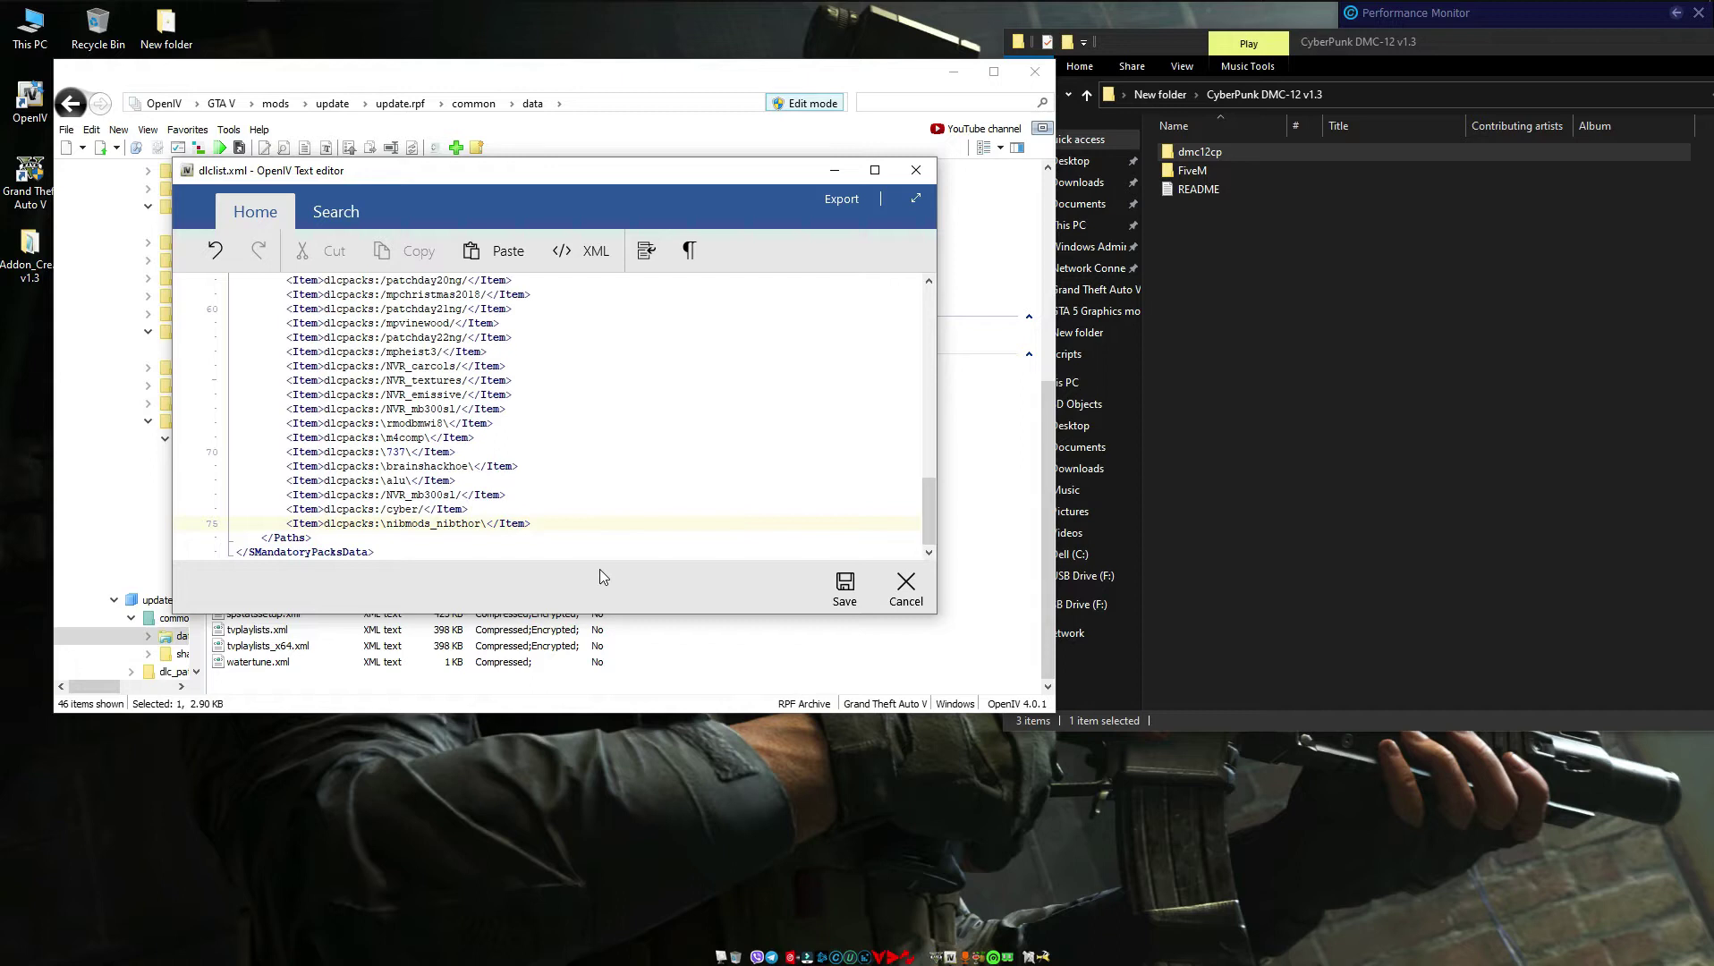
pyautogui.press('Return')
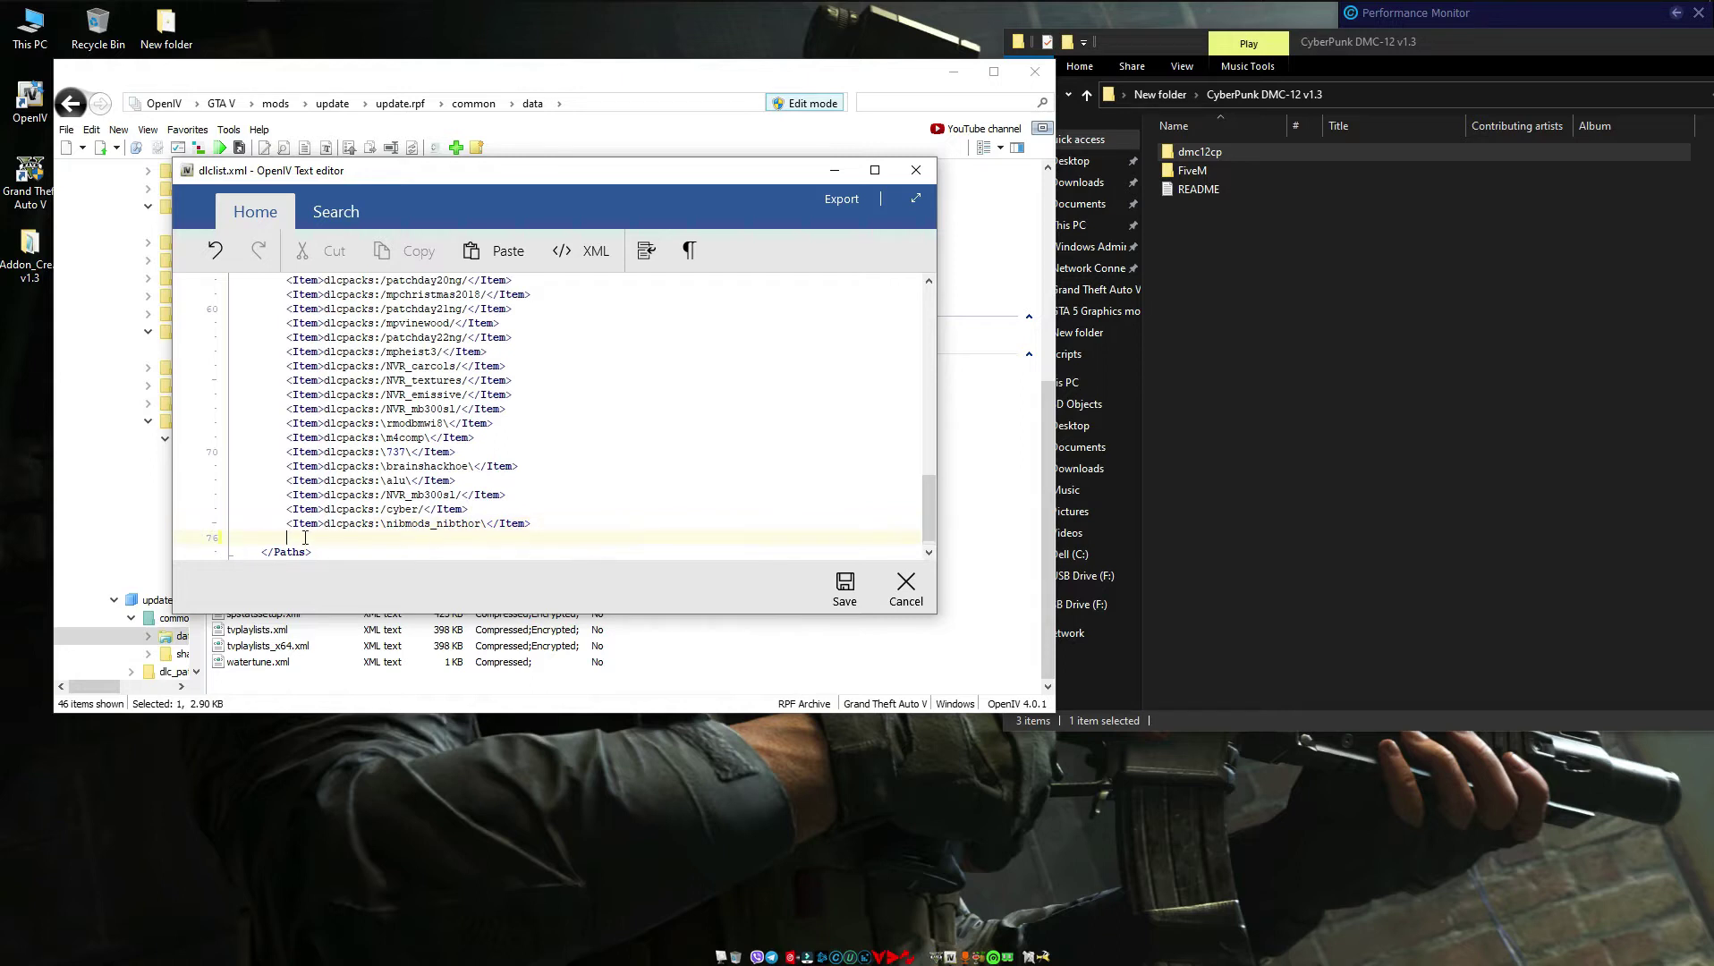
pyautogui.rightClick(304, 543)
pyautogui.click(377, 587)
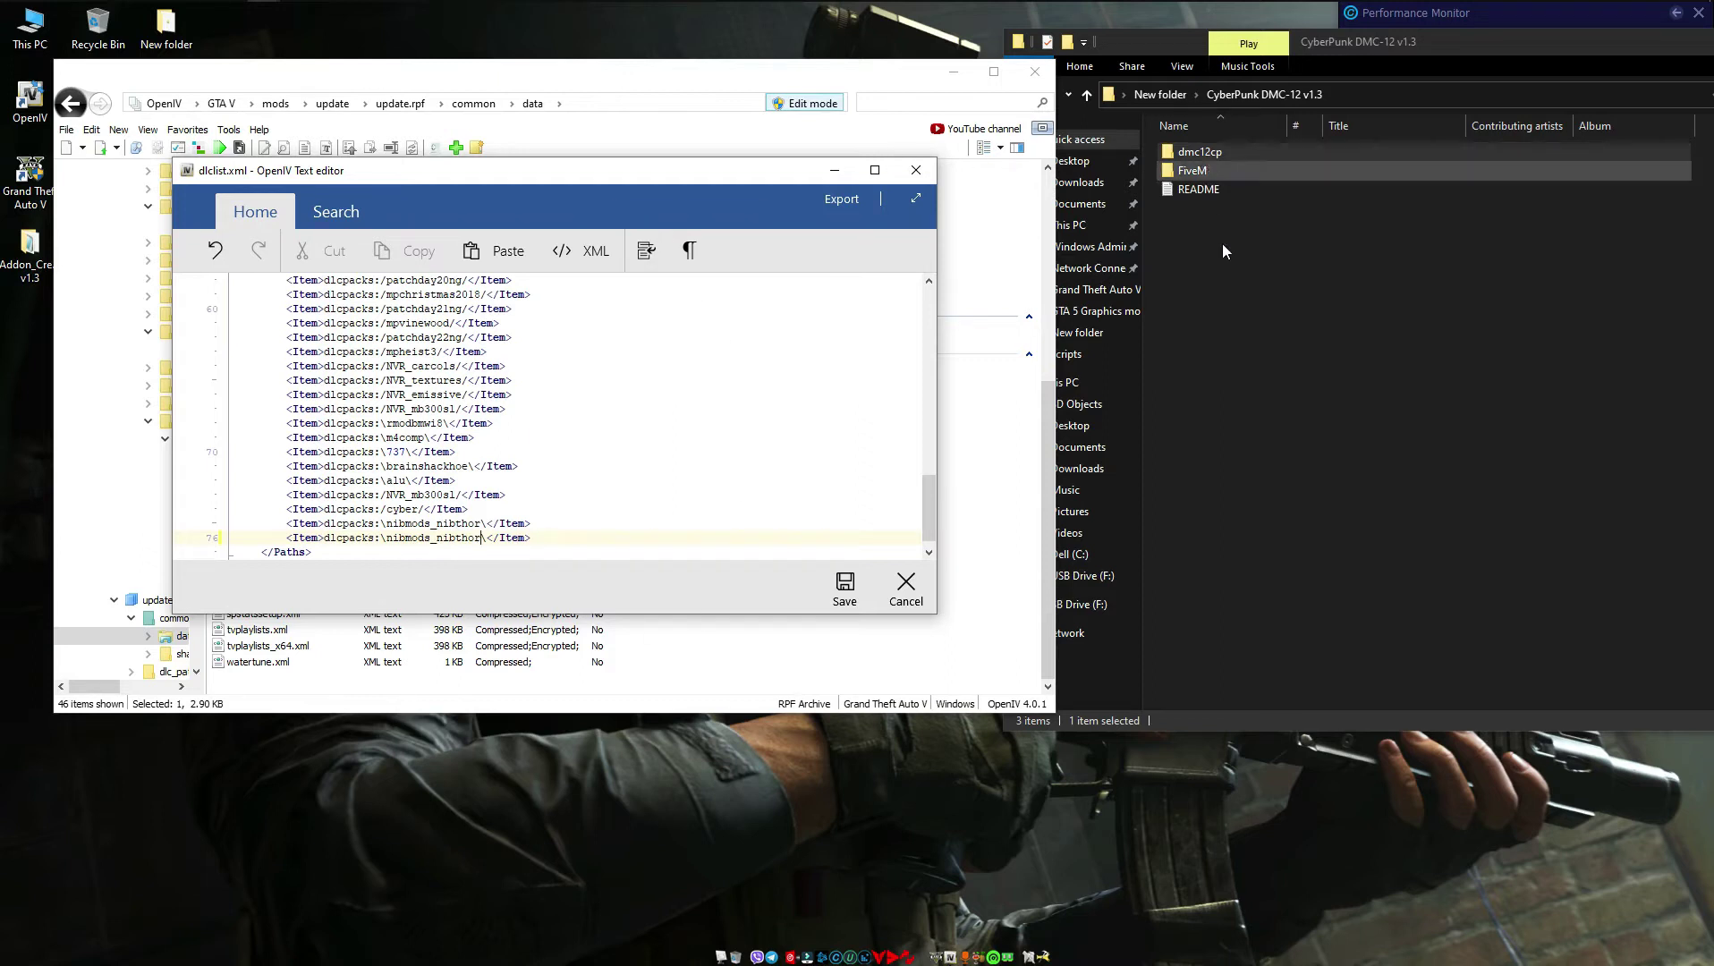
pyautogui.click(1236, 278)
# - Copy the dmc12cp folder name from the mod's folder window
pyautogui.click(1210, 154)
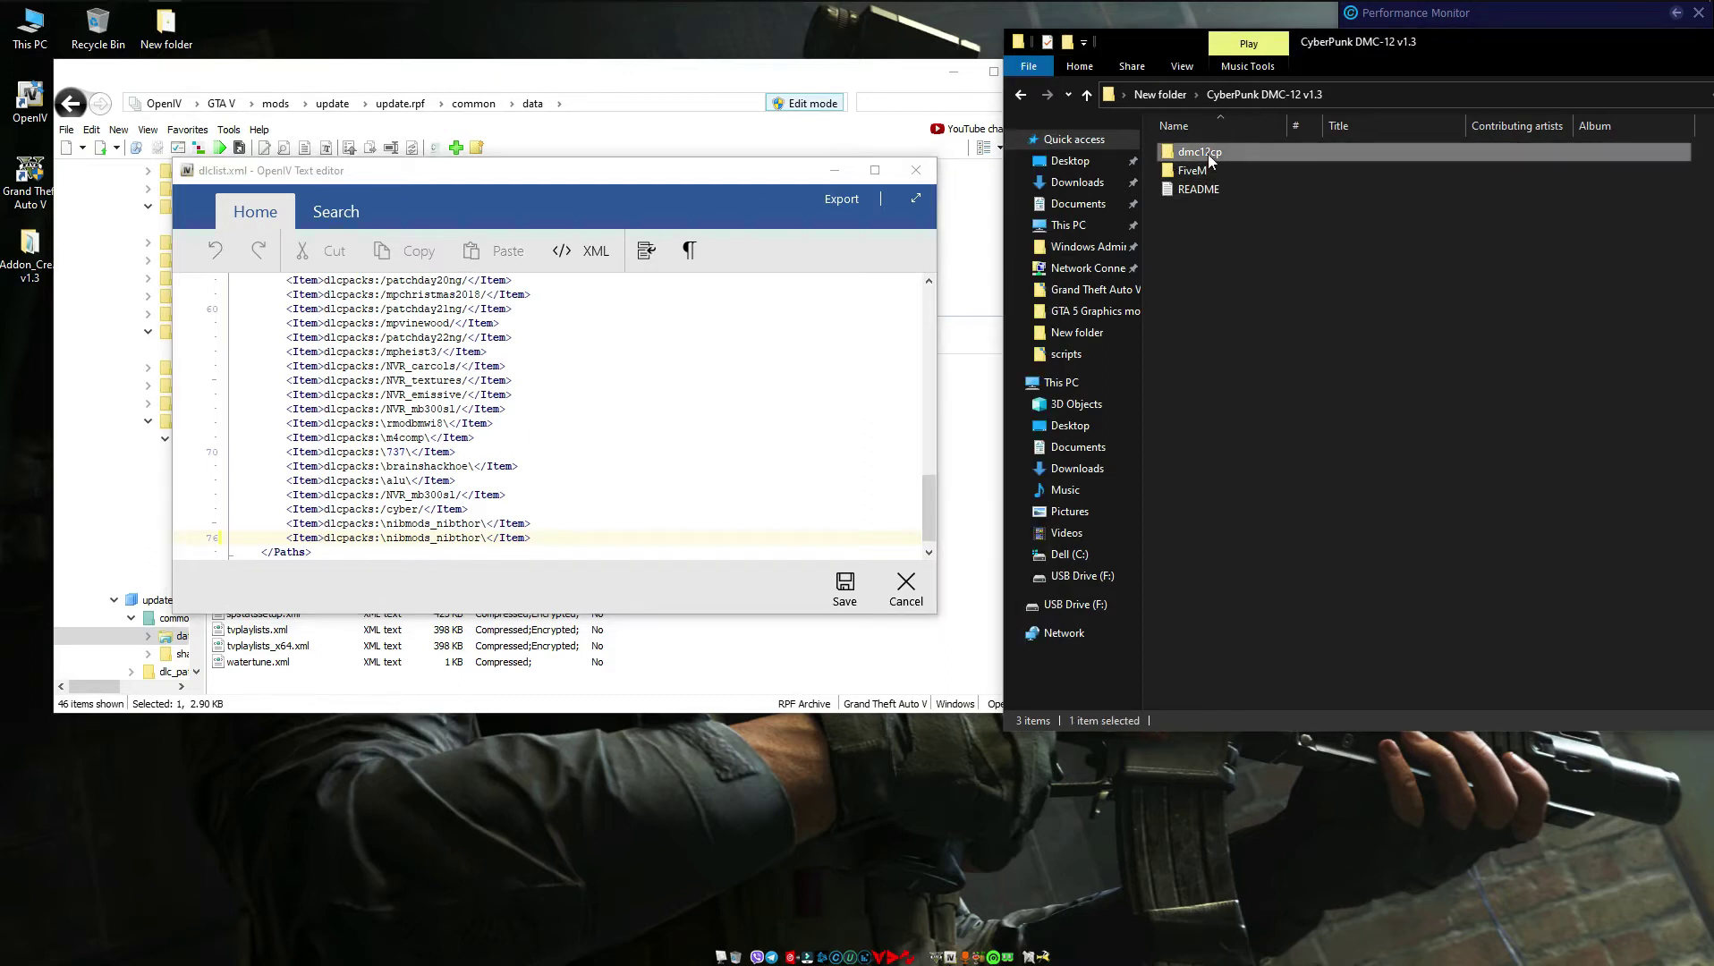
pyautogui.rightClick(1200, 156)
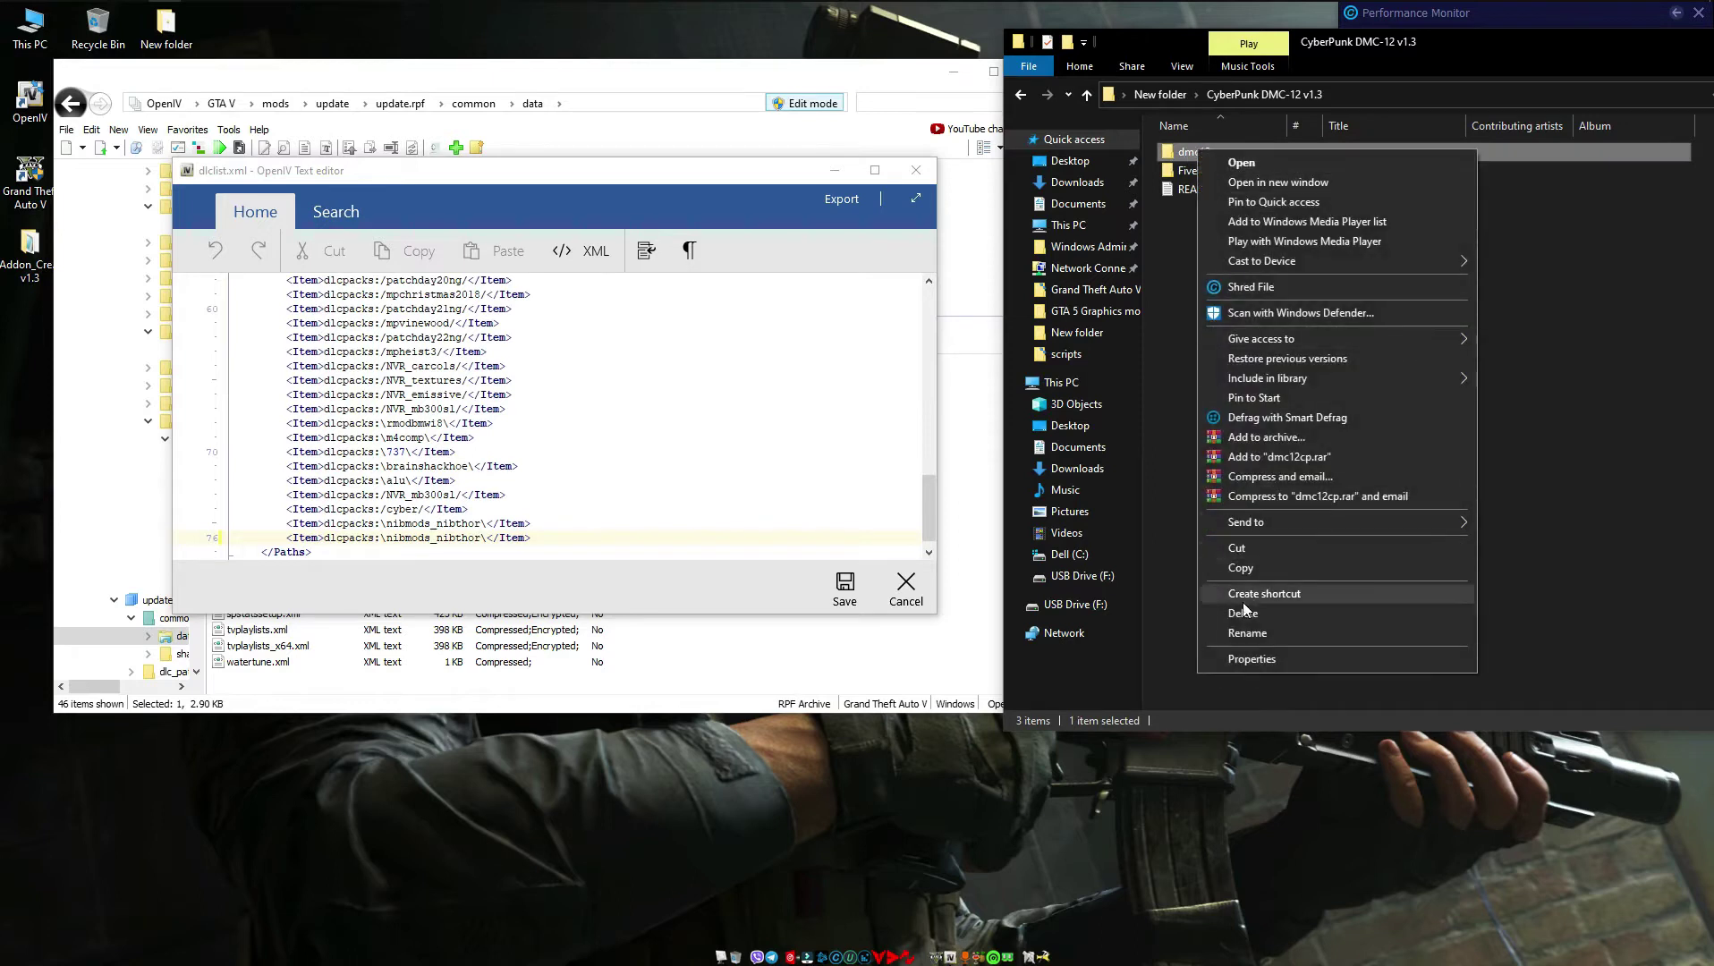
pyautogui.click(1271, 634)
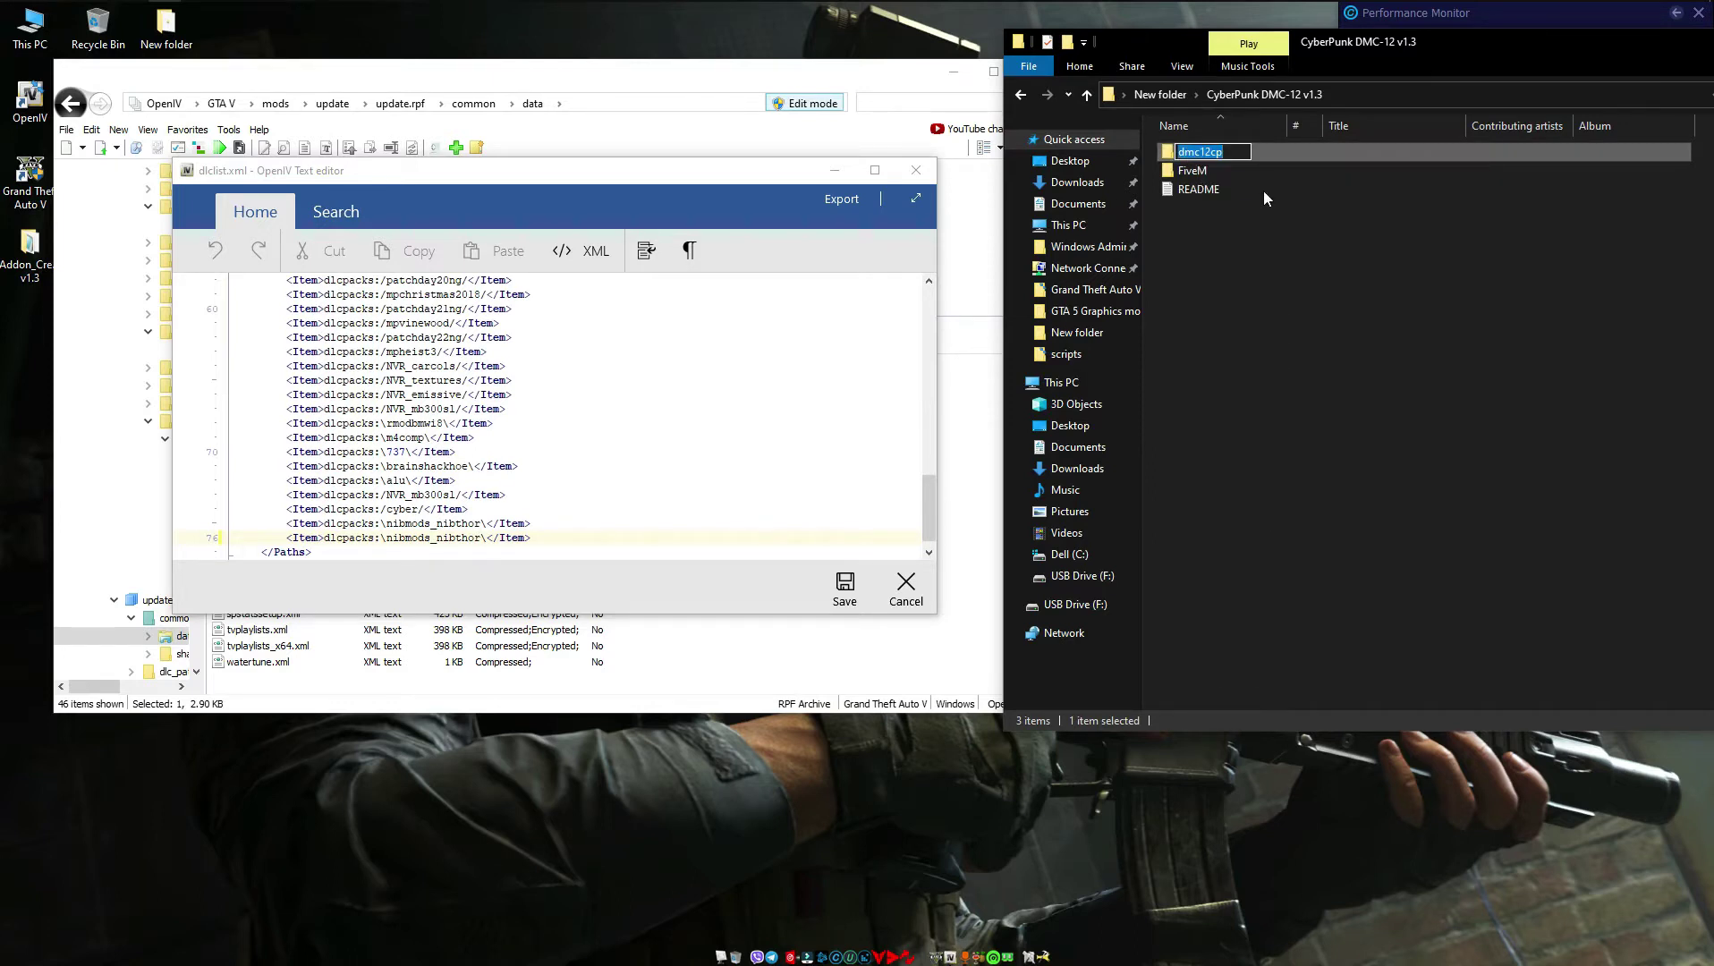
pyautogui.rightClick(1205, 154)
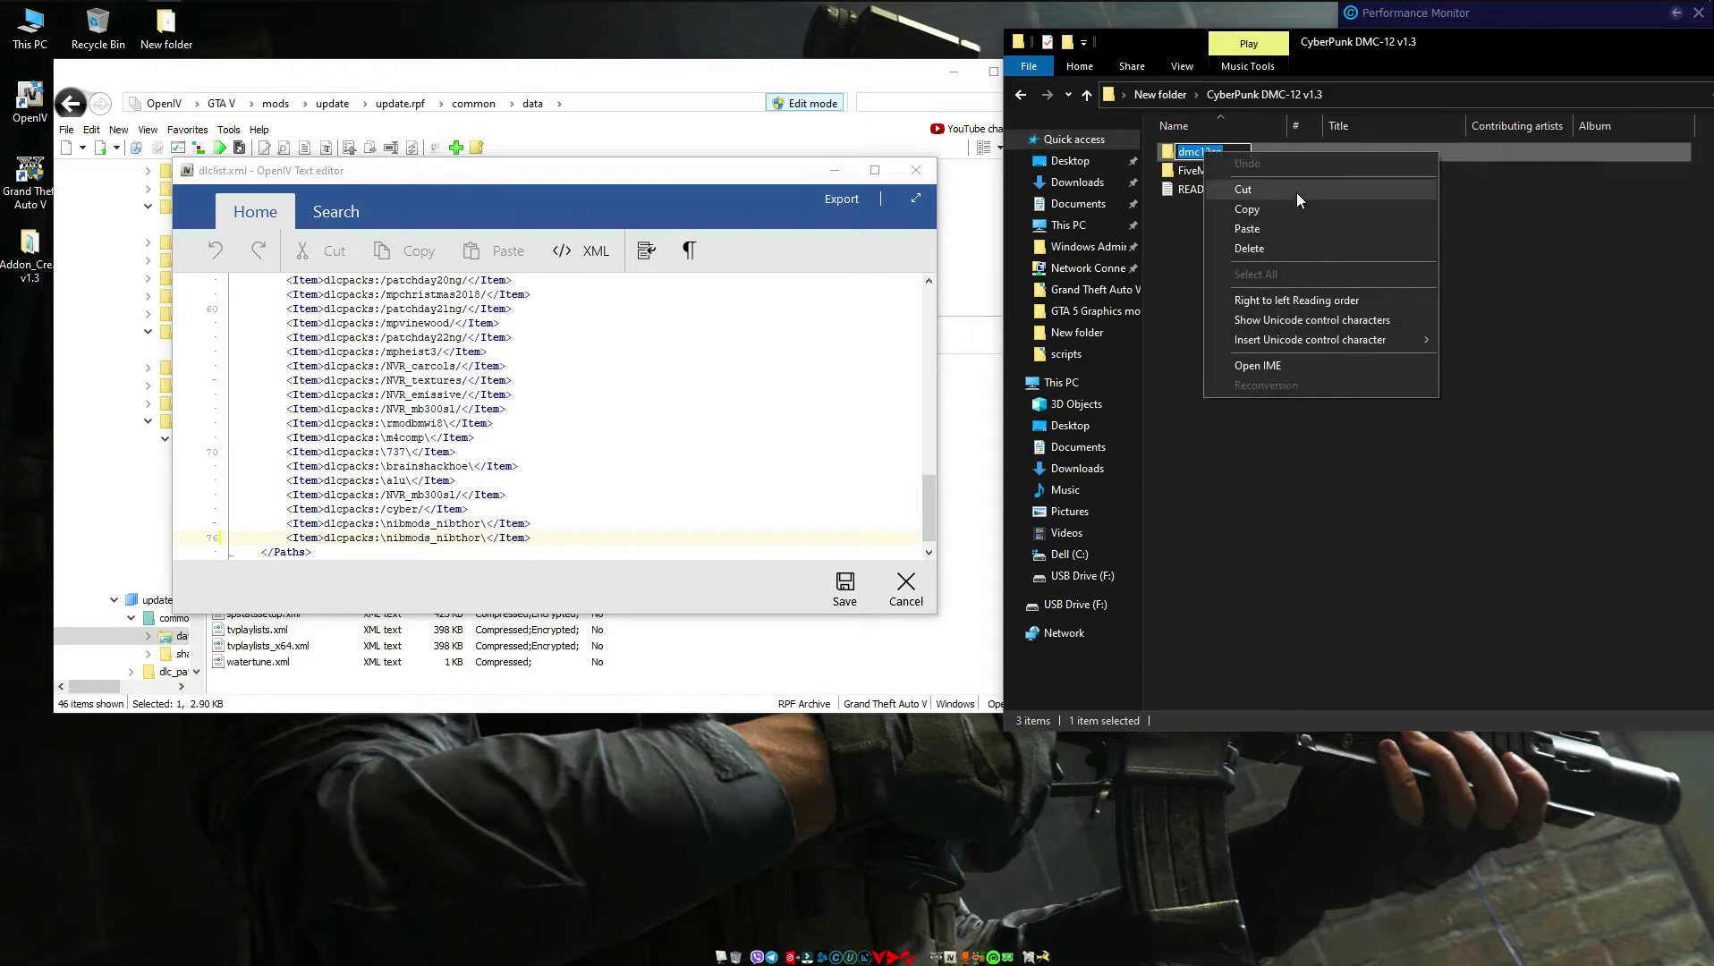
pyautogui.click(1253, 211)
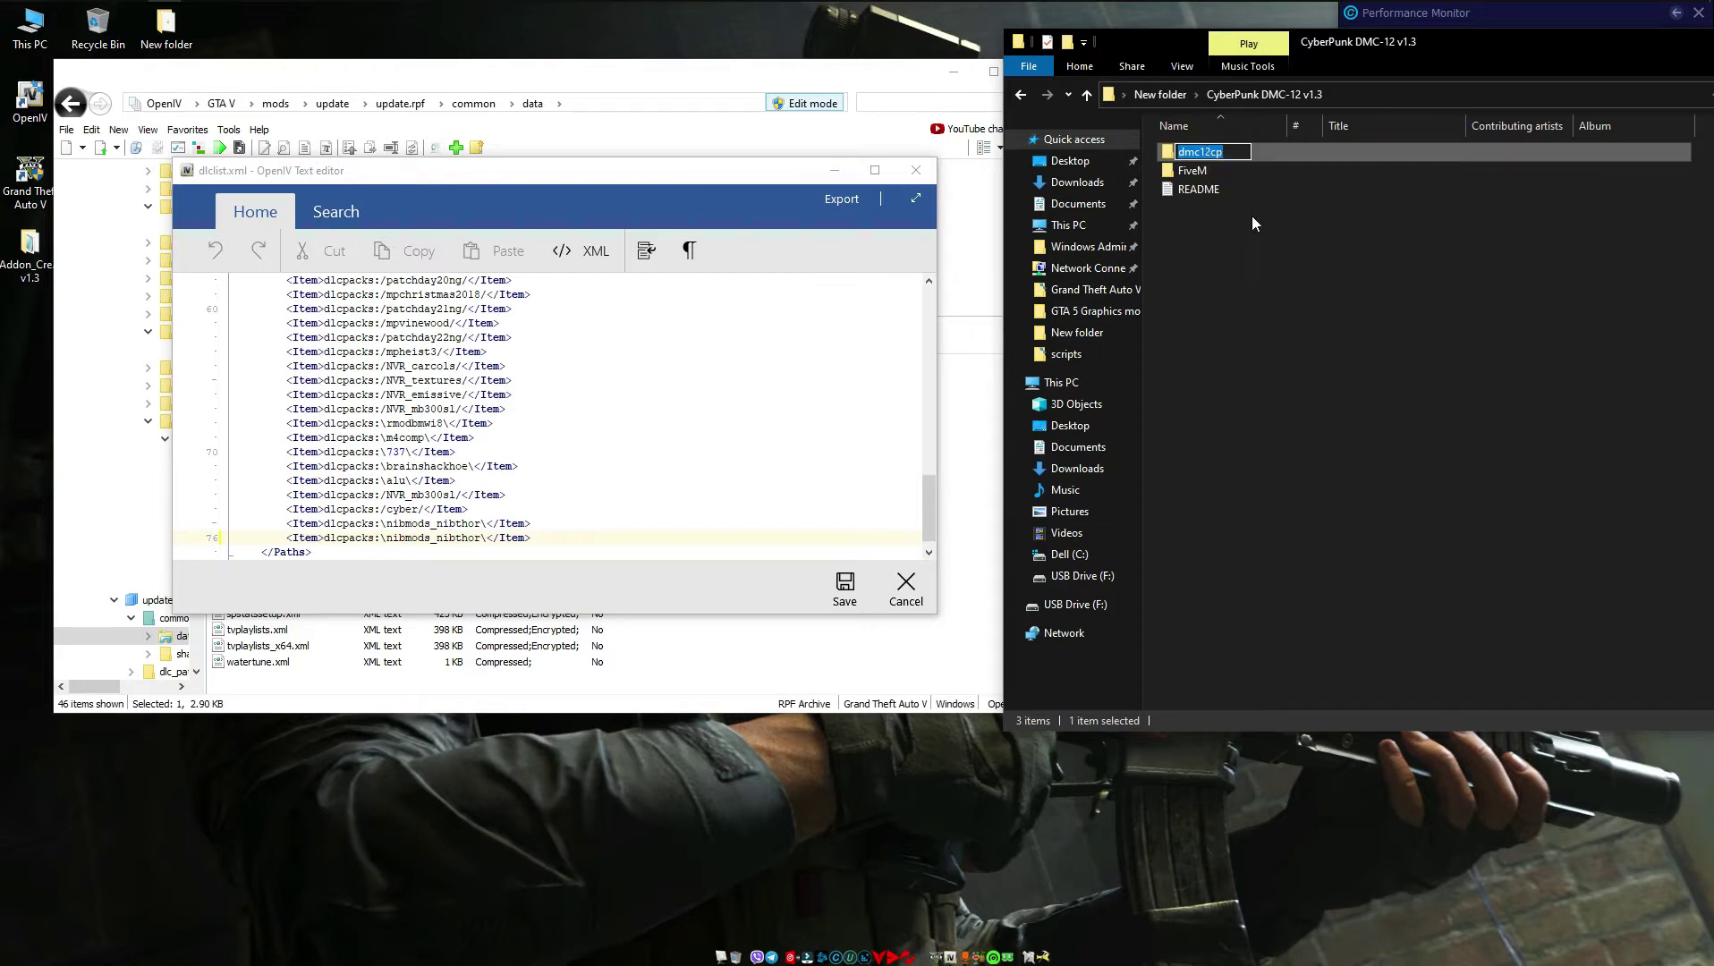
# - Replace nibmods_nibthor on line 76 with dmc12cp, making it dlcpacks:\dmc12cp\
pyautogui.click(479, 539)
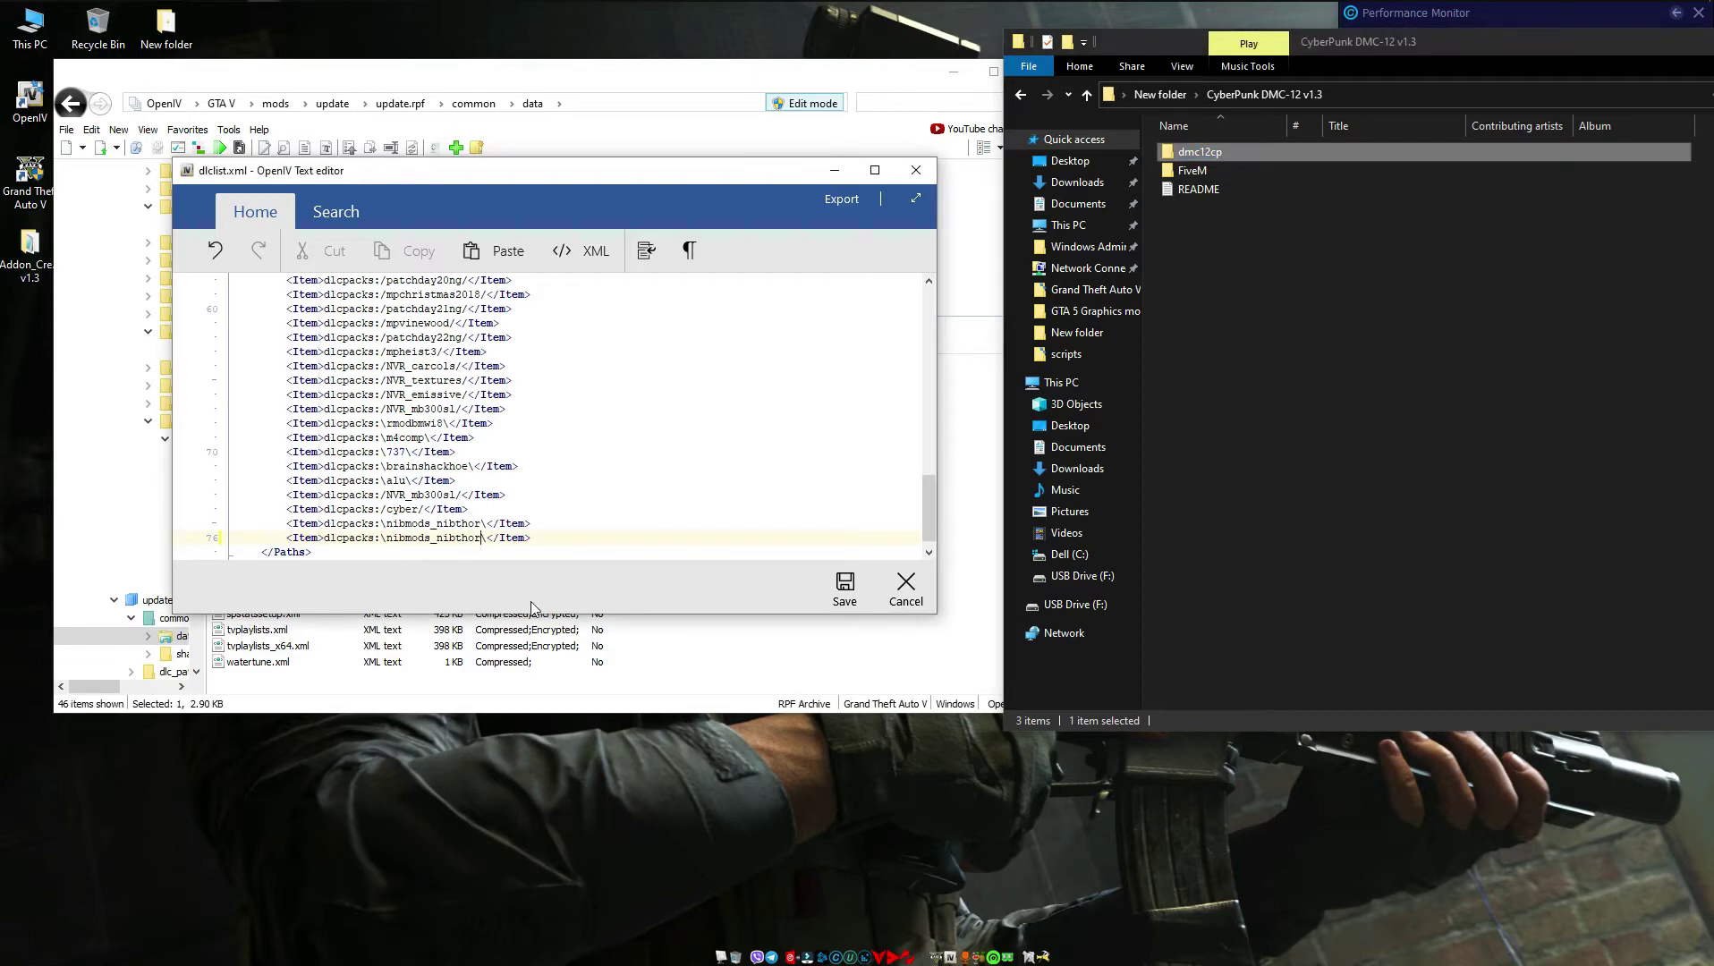
pyautogui.press('BackSpace')
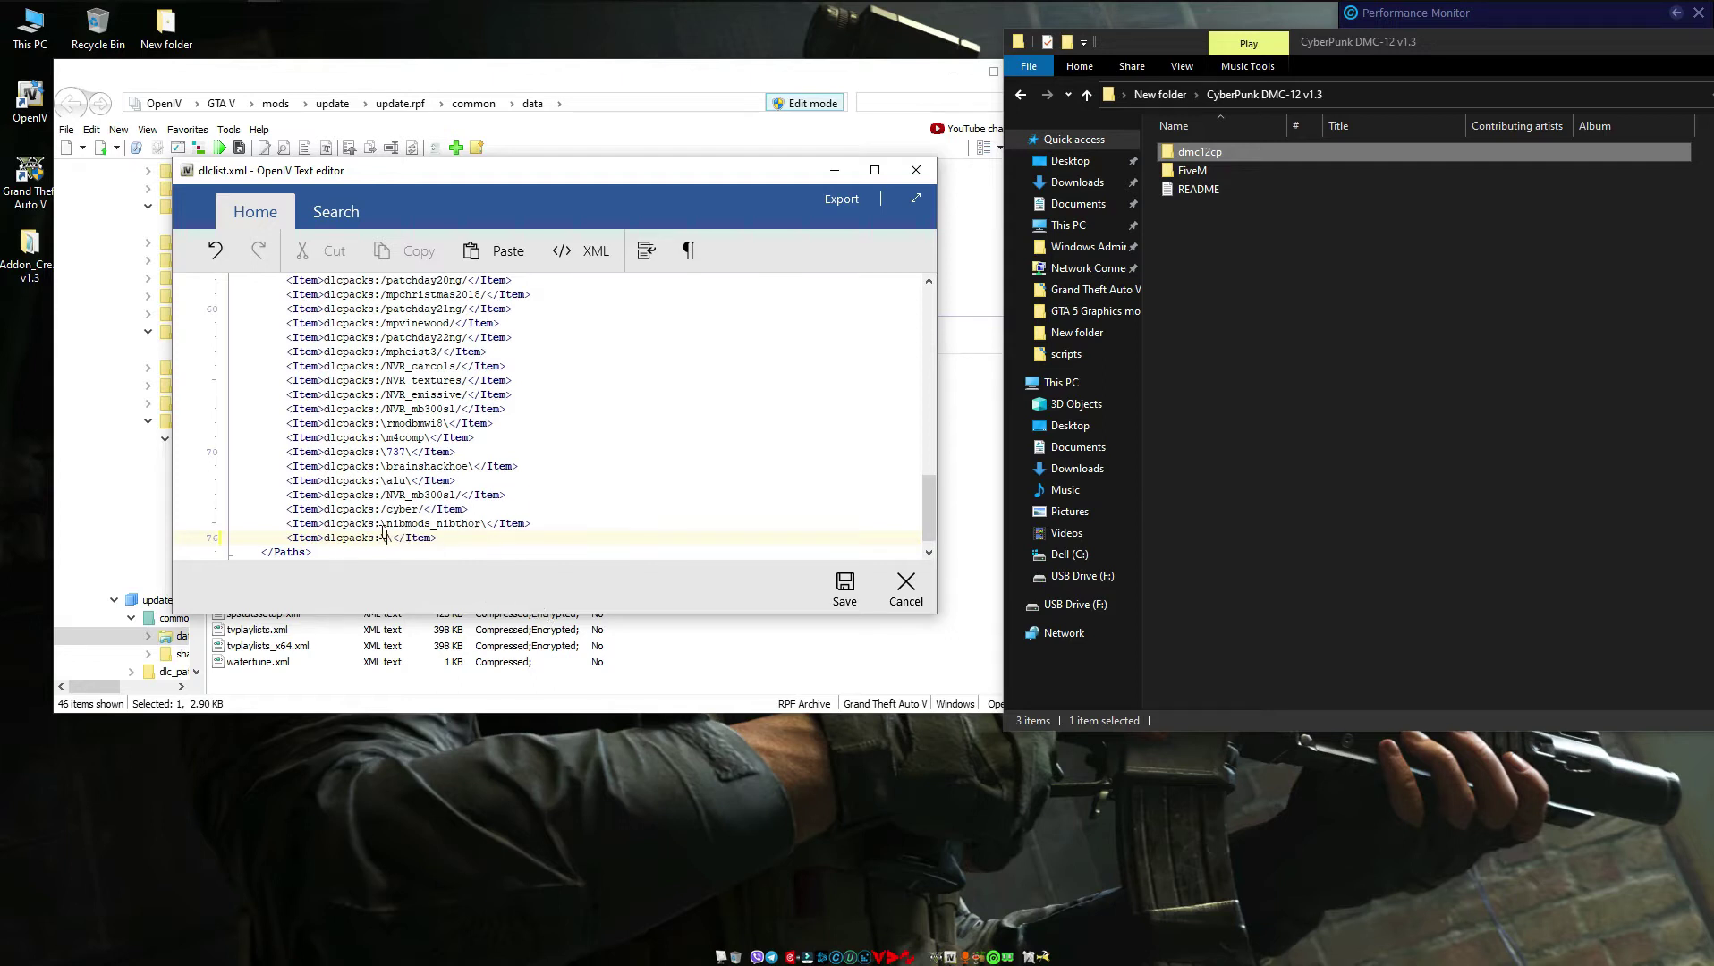
pyautogui.rightClick(388, 538)
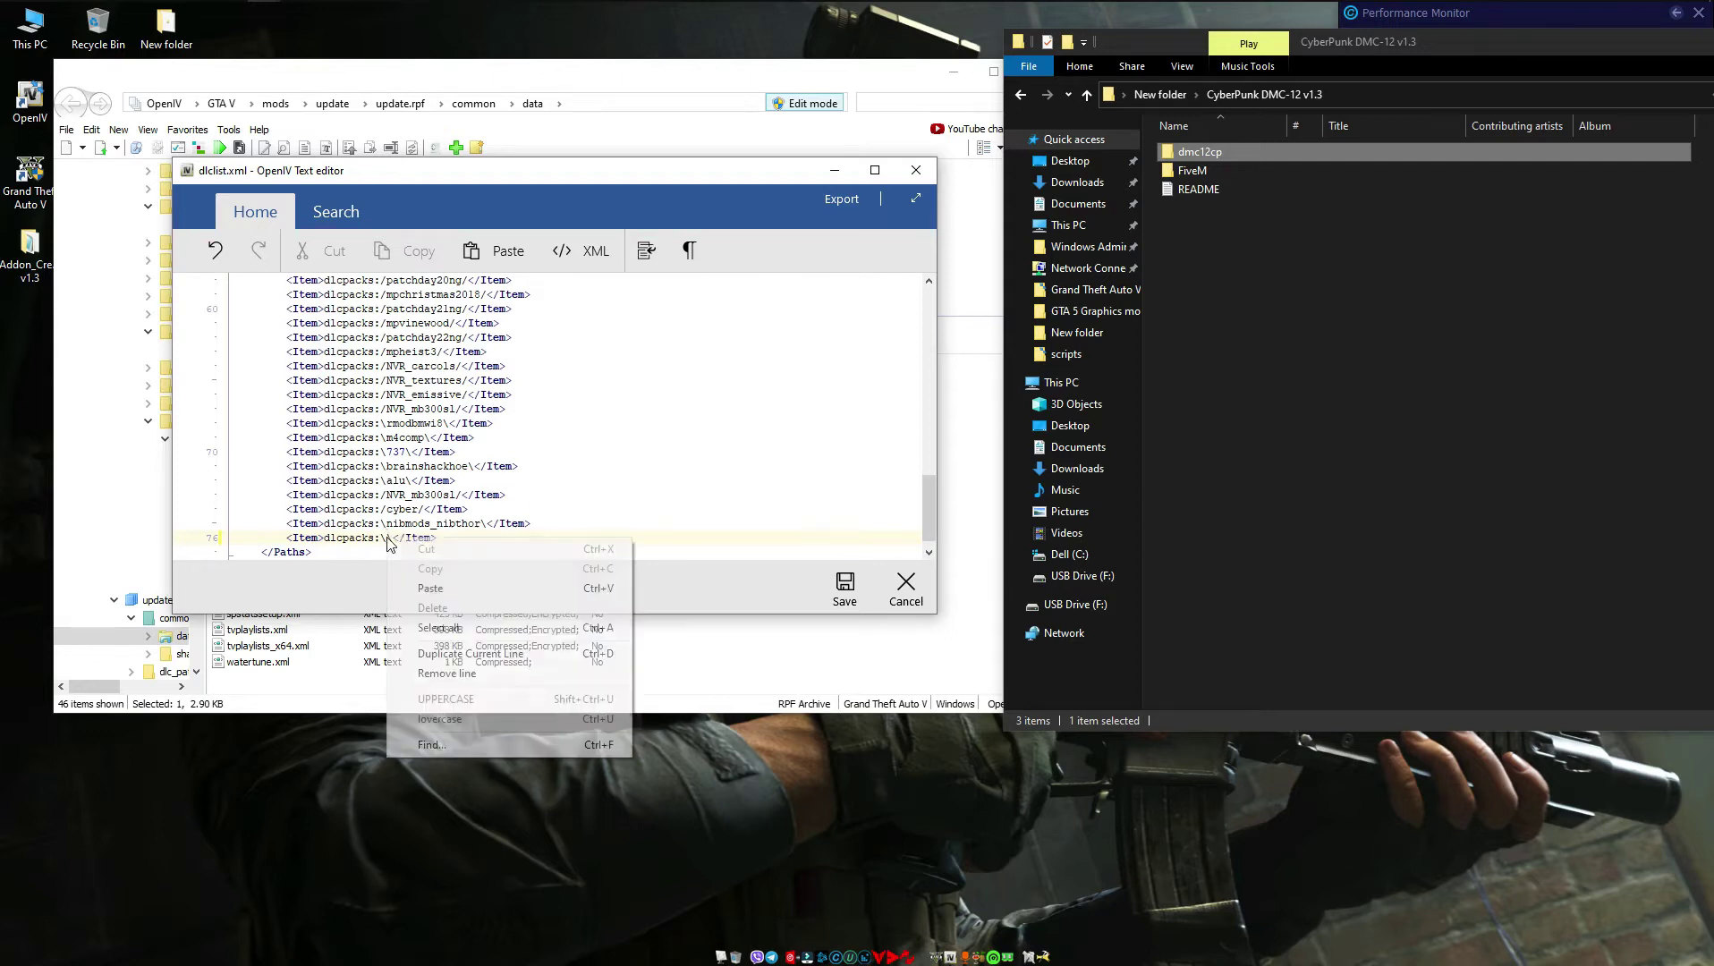
pyautogui.click(464, 587)
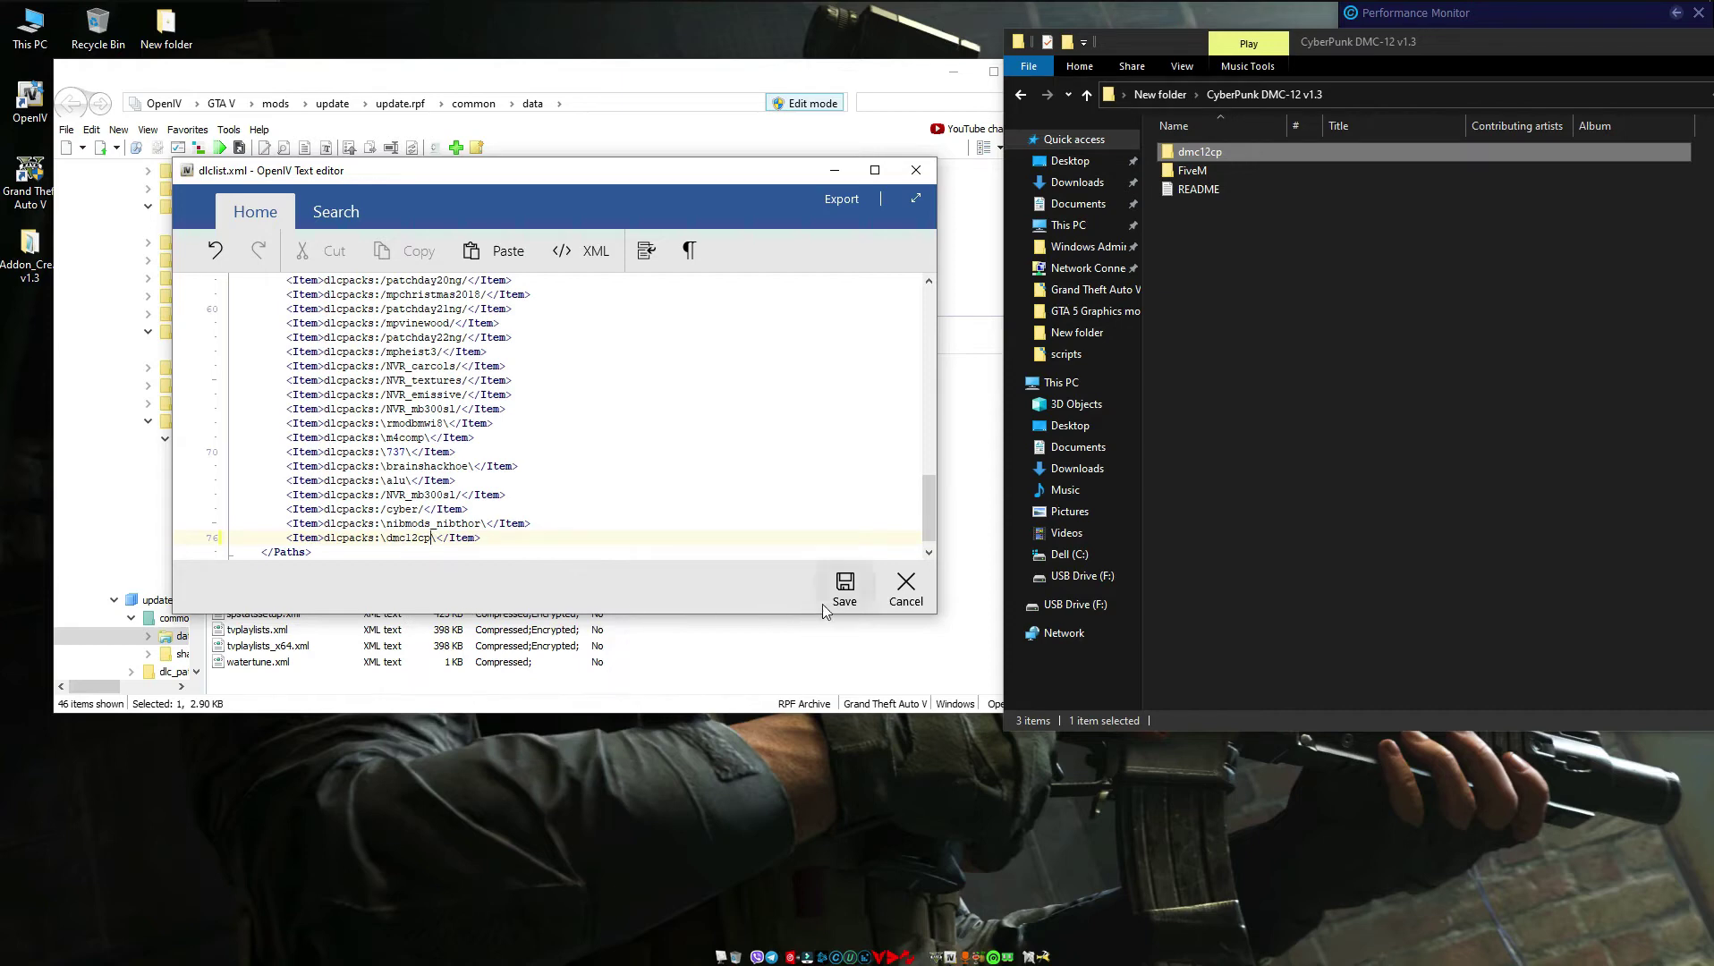
# - Save dlclist.xml, then in GTA V walk to the roadside and open Menyoo with F8
pyautogui.click(845, 590)
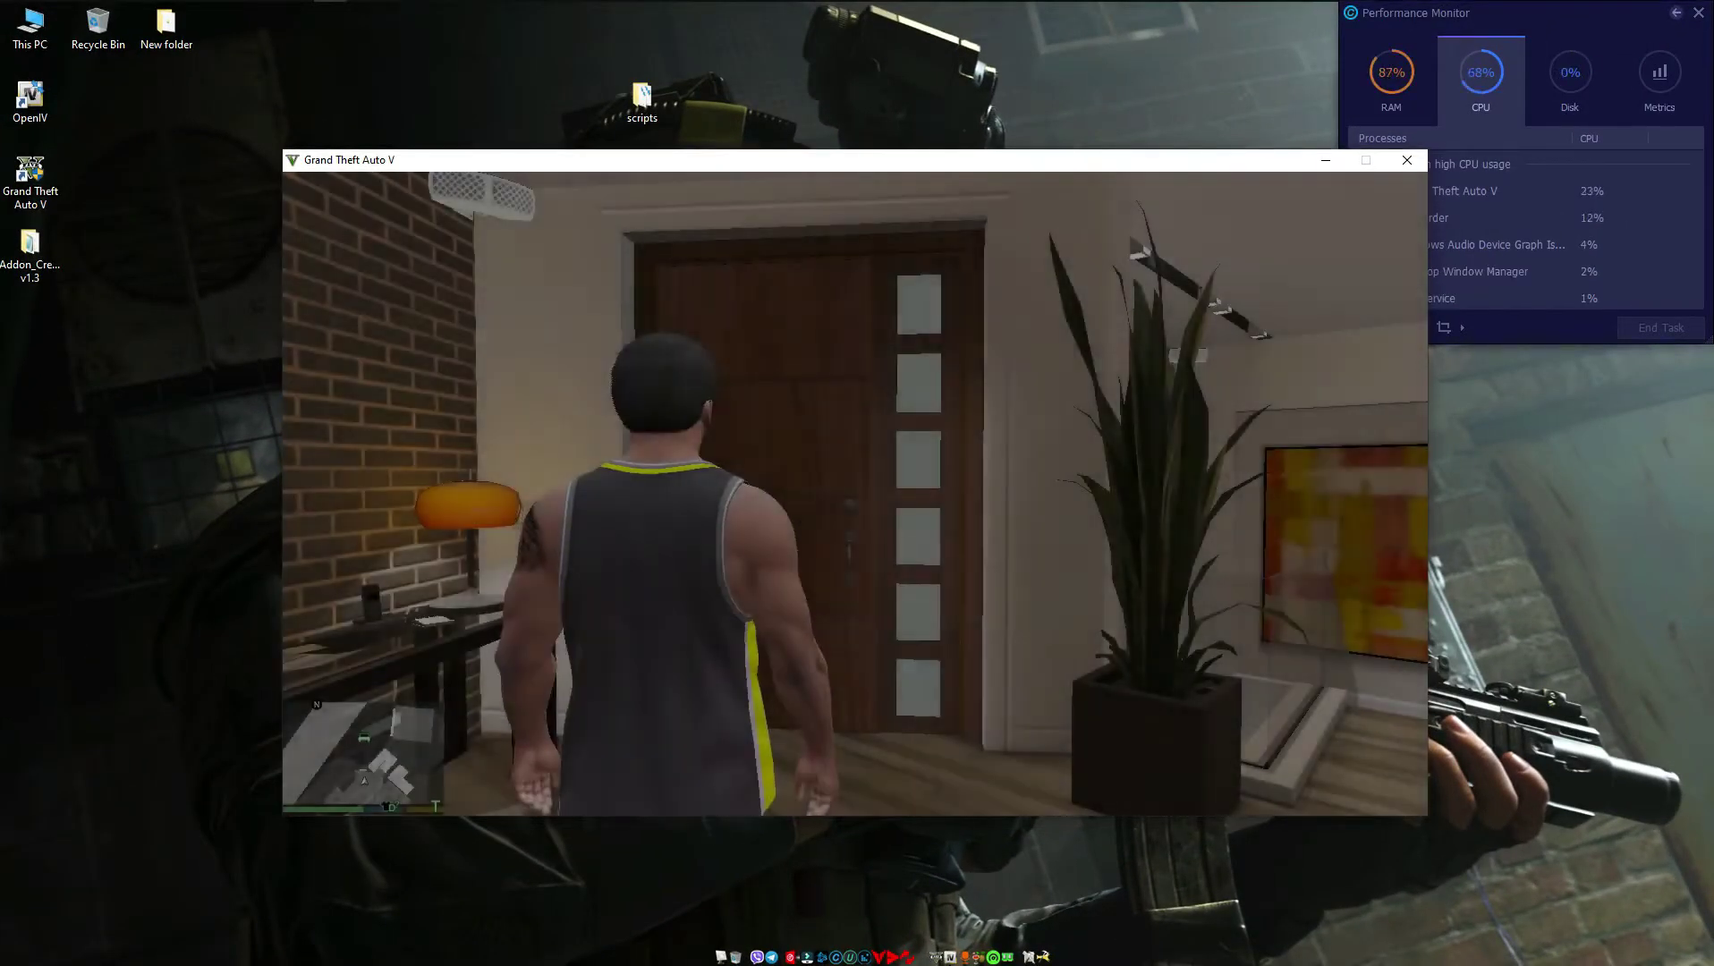
pyautogui.press('w')
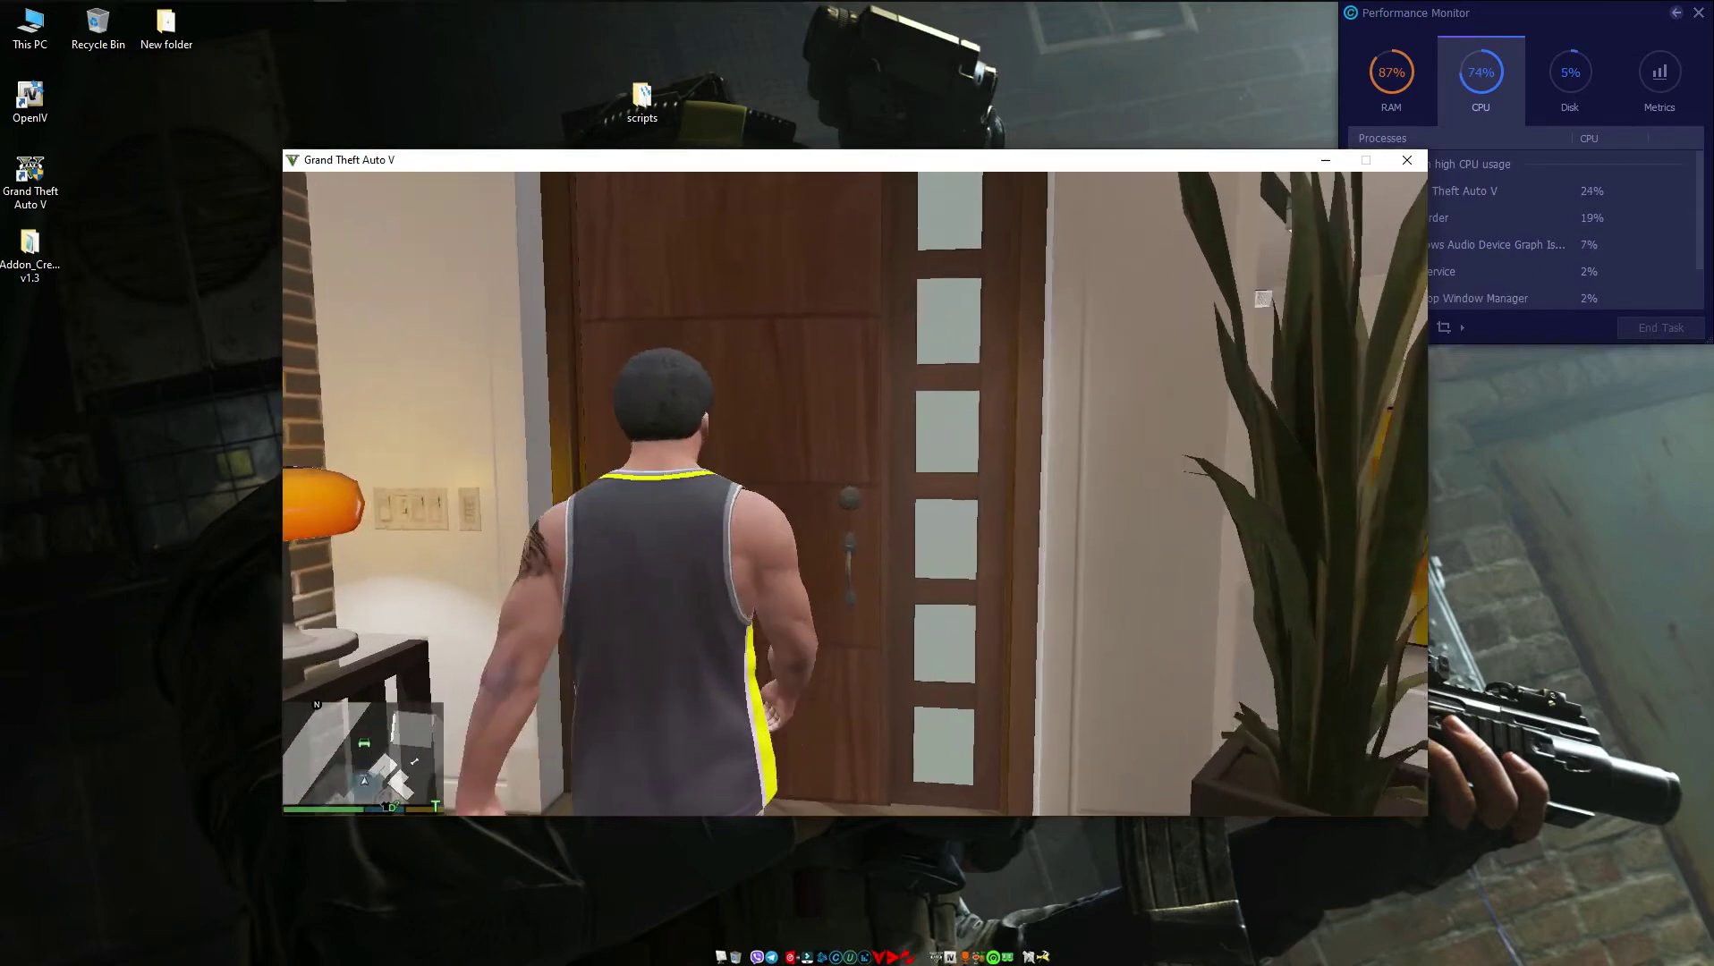
pyautogui.press('w')
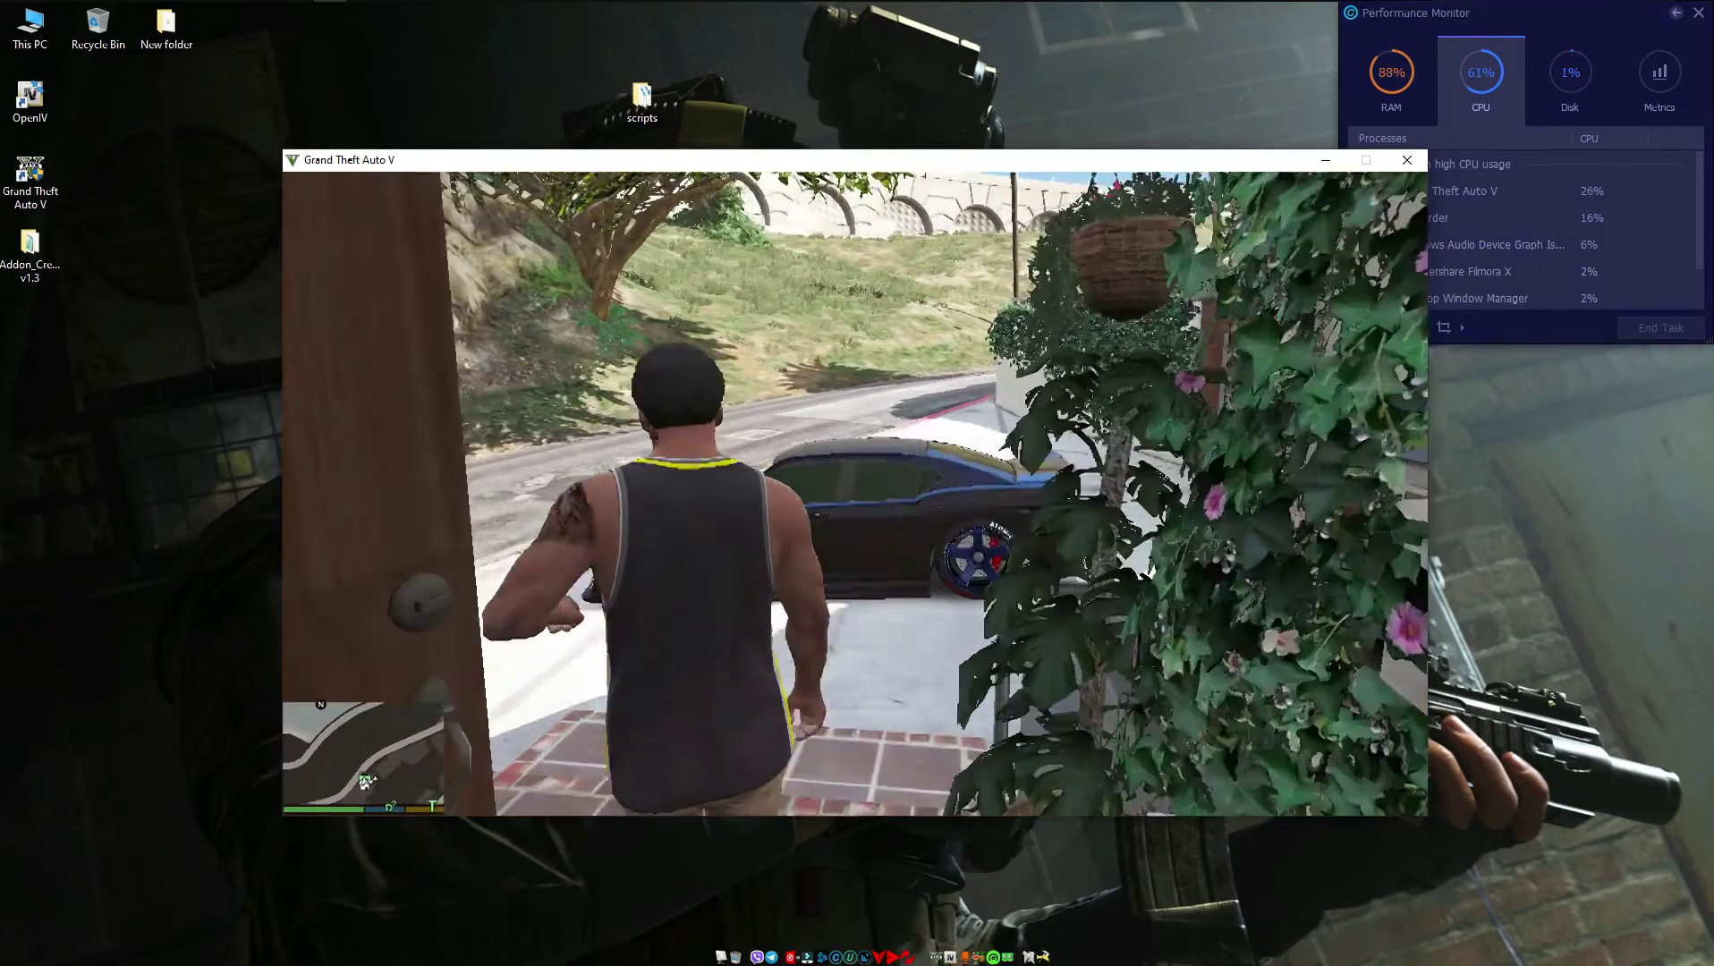
pyautogui.press('w')
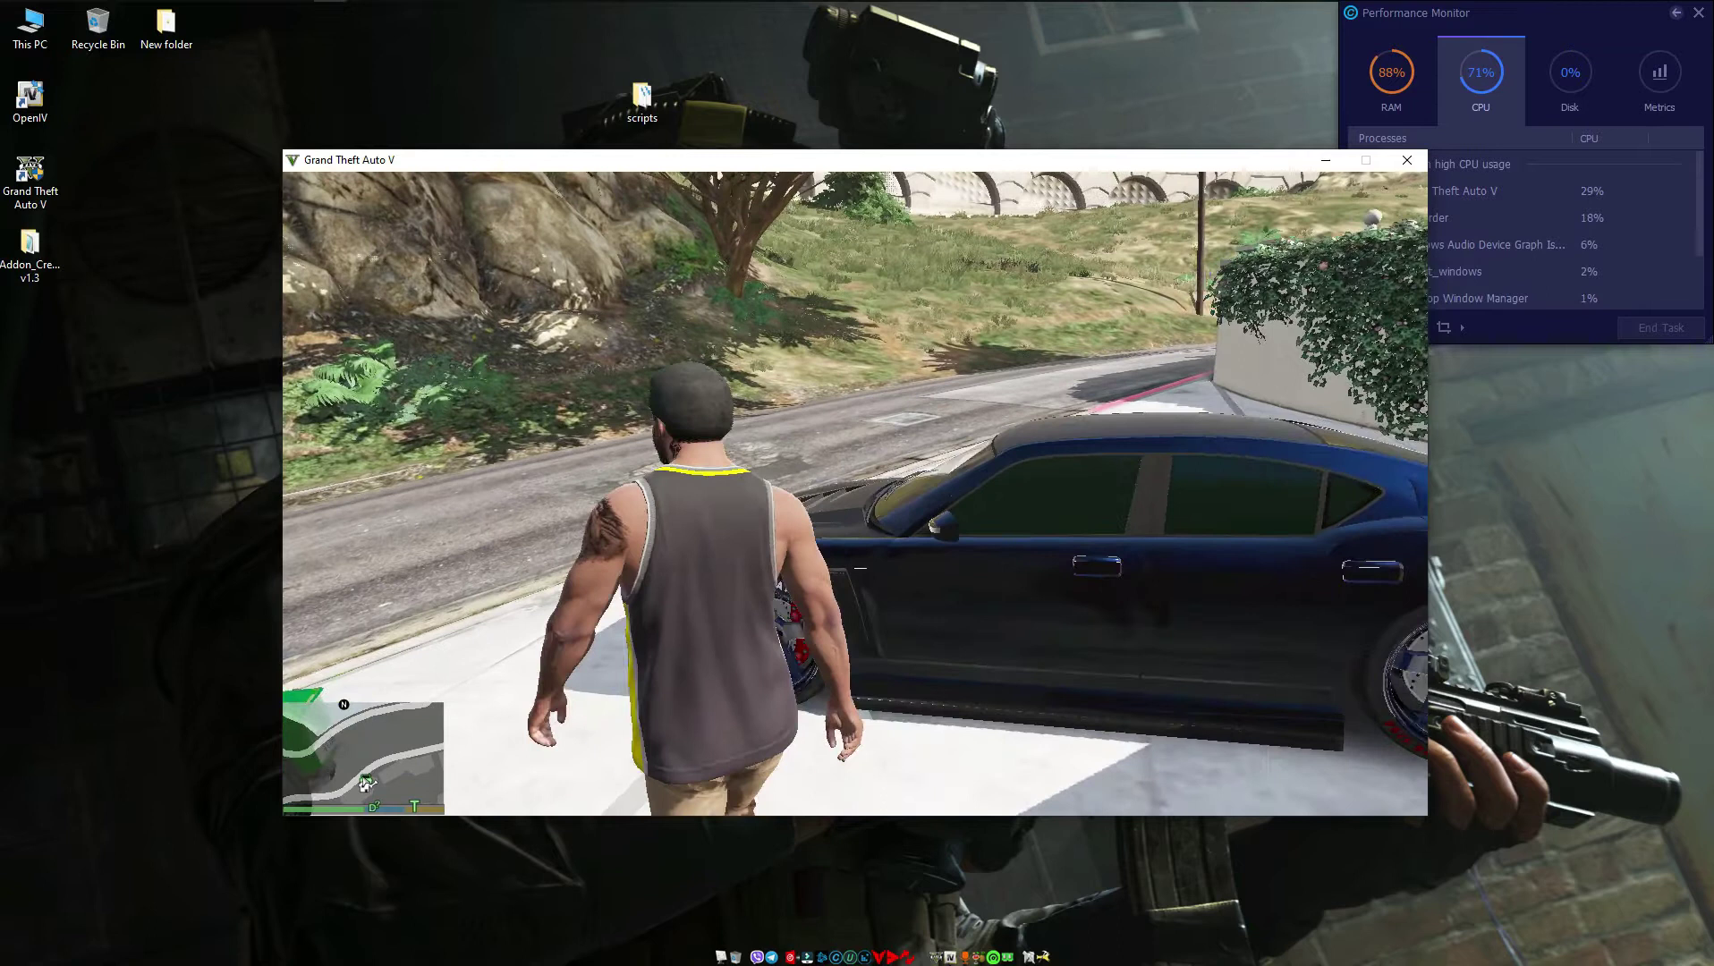
pyautogui.press('w')
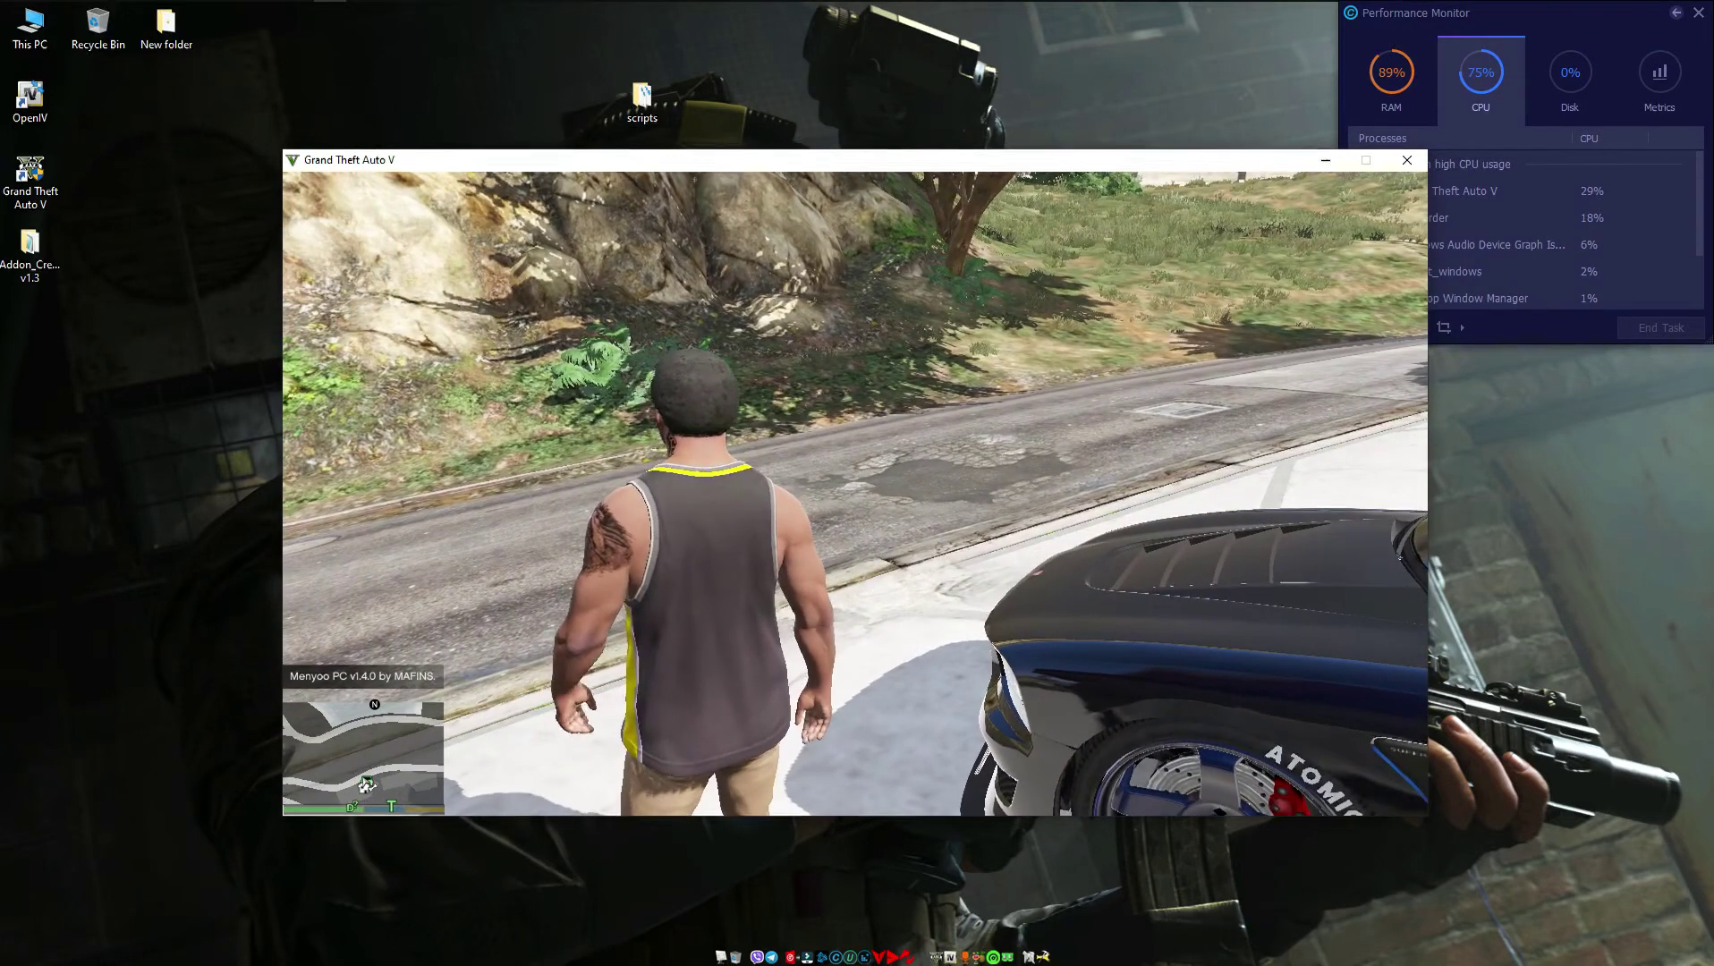
pyautogui.press('F8')
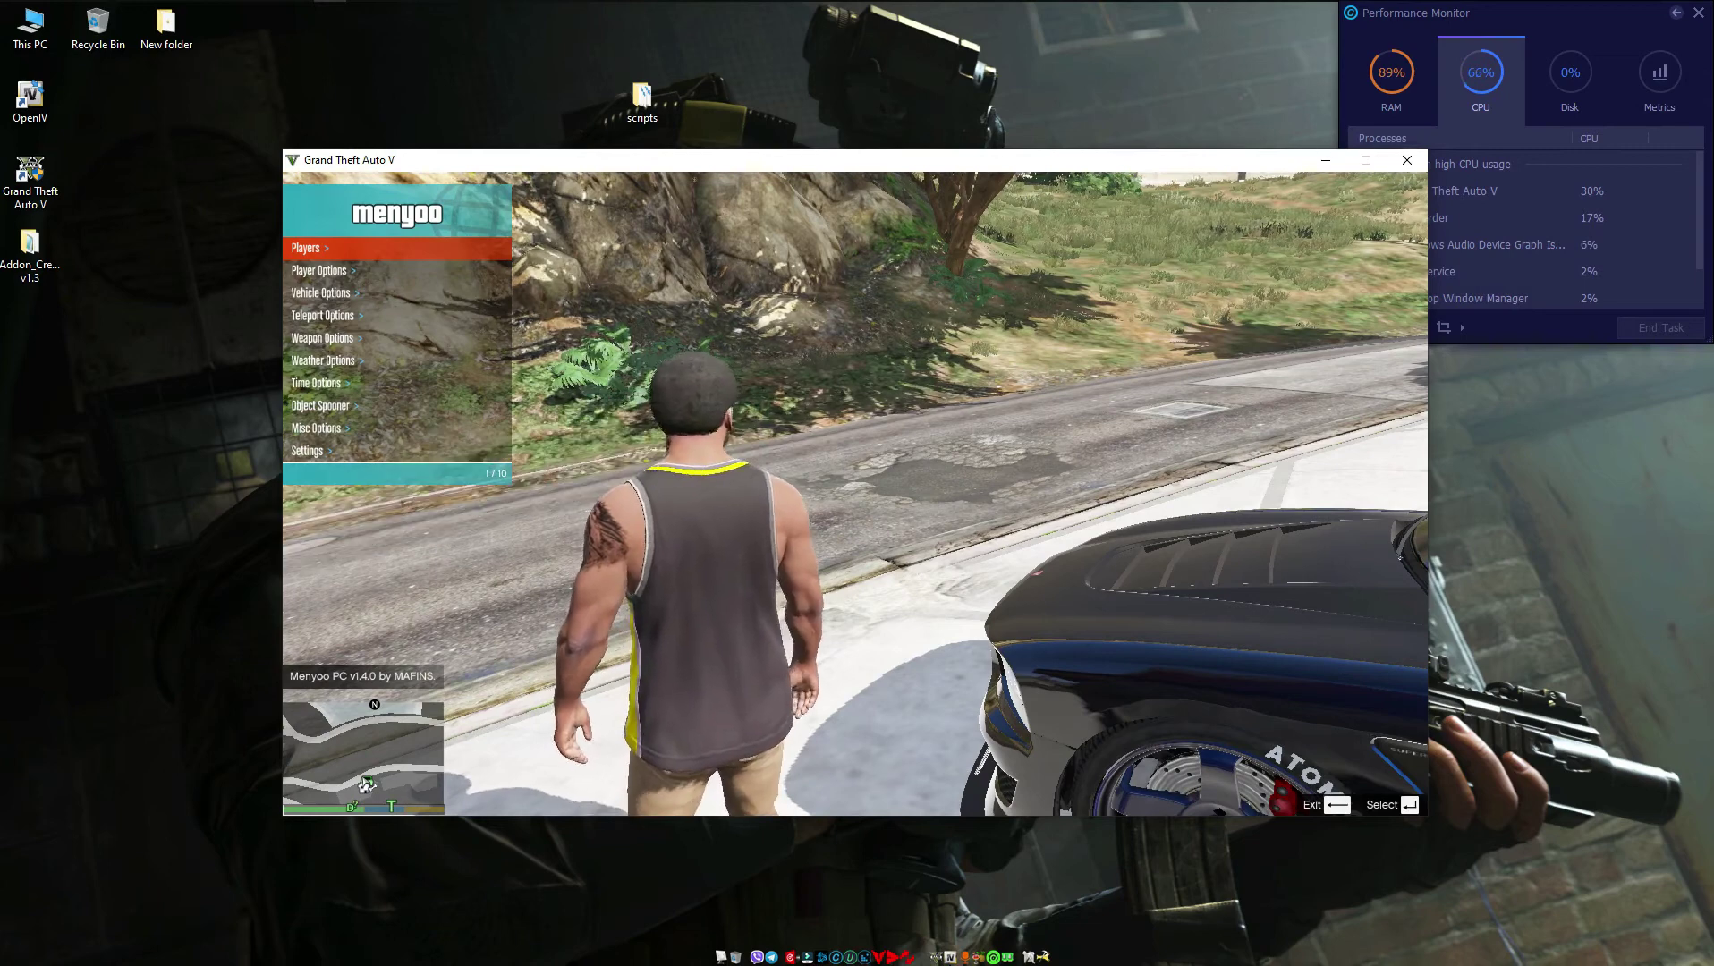
# - Walk along the road and open Menyoo's Vehicle Options > Vehicle Spawner > Sports list
pyautogui.press('w')
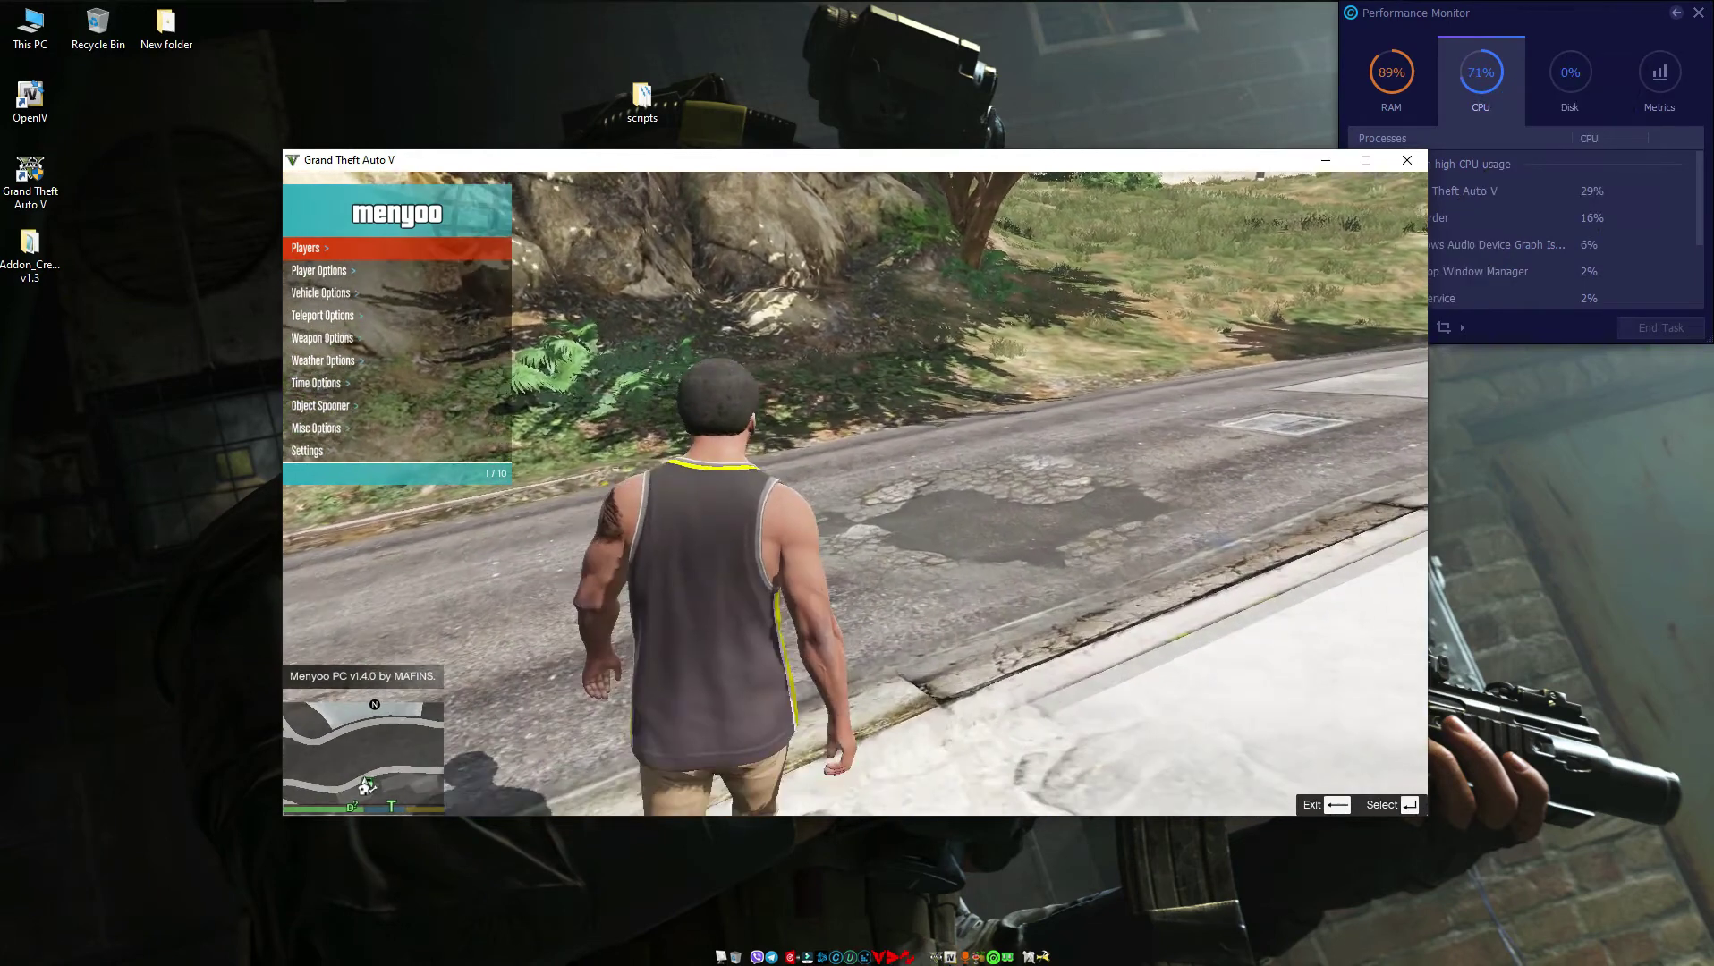
pyautogui.press('w')
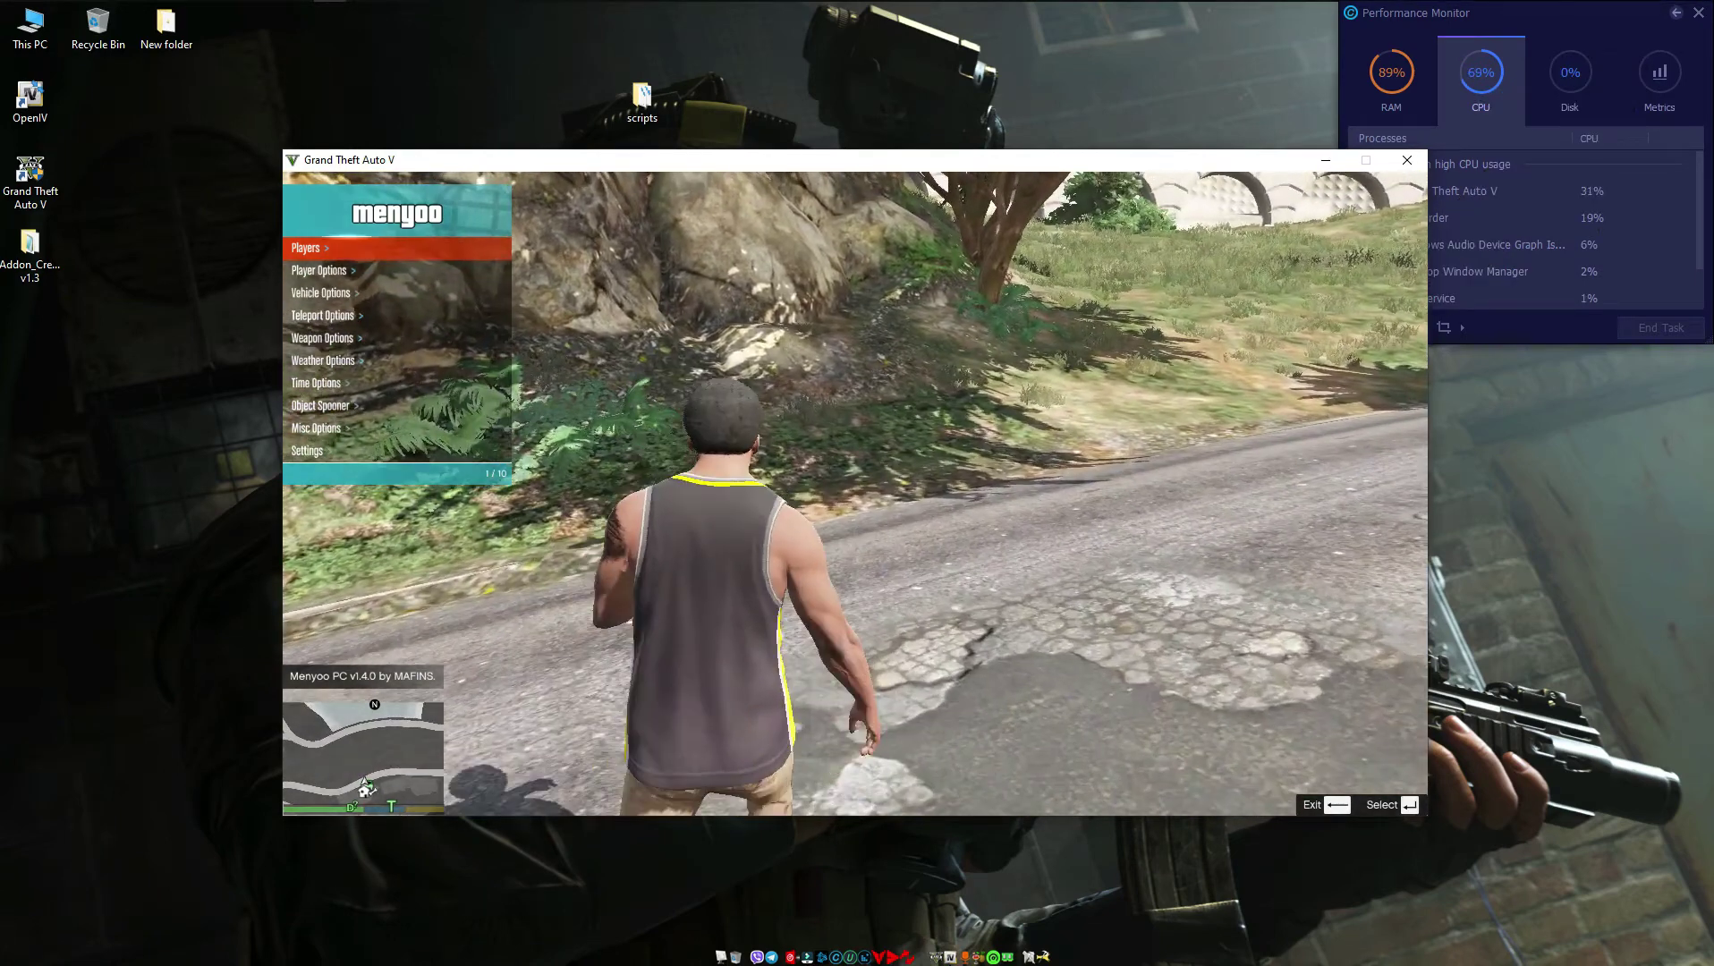
pyautogui.press('Down')
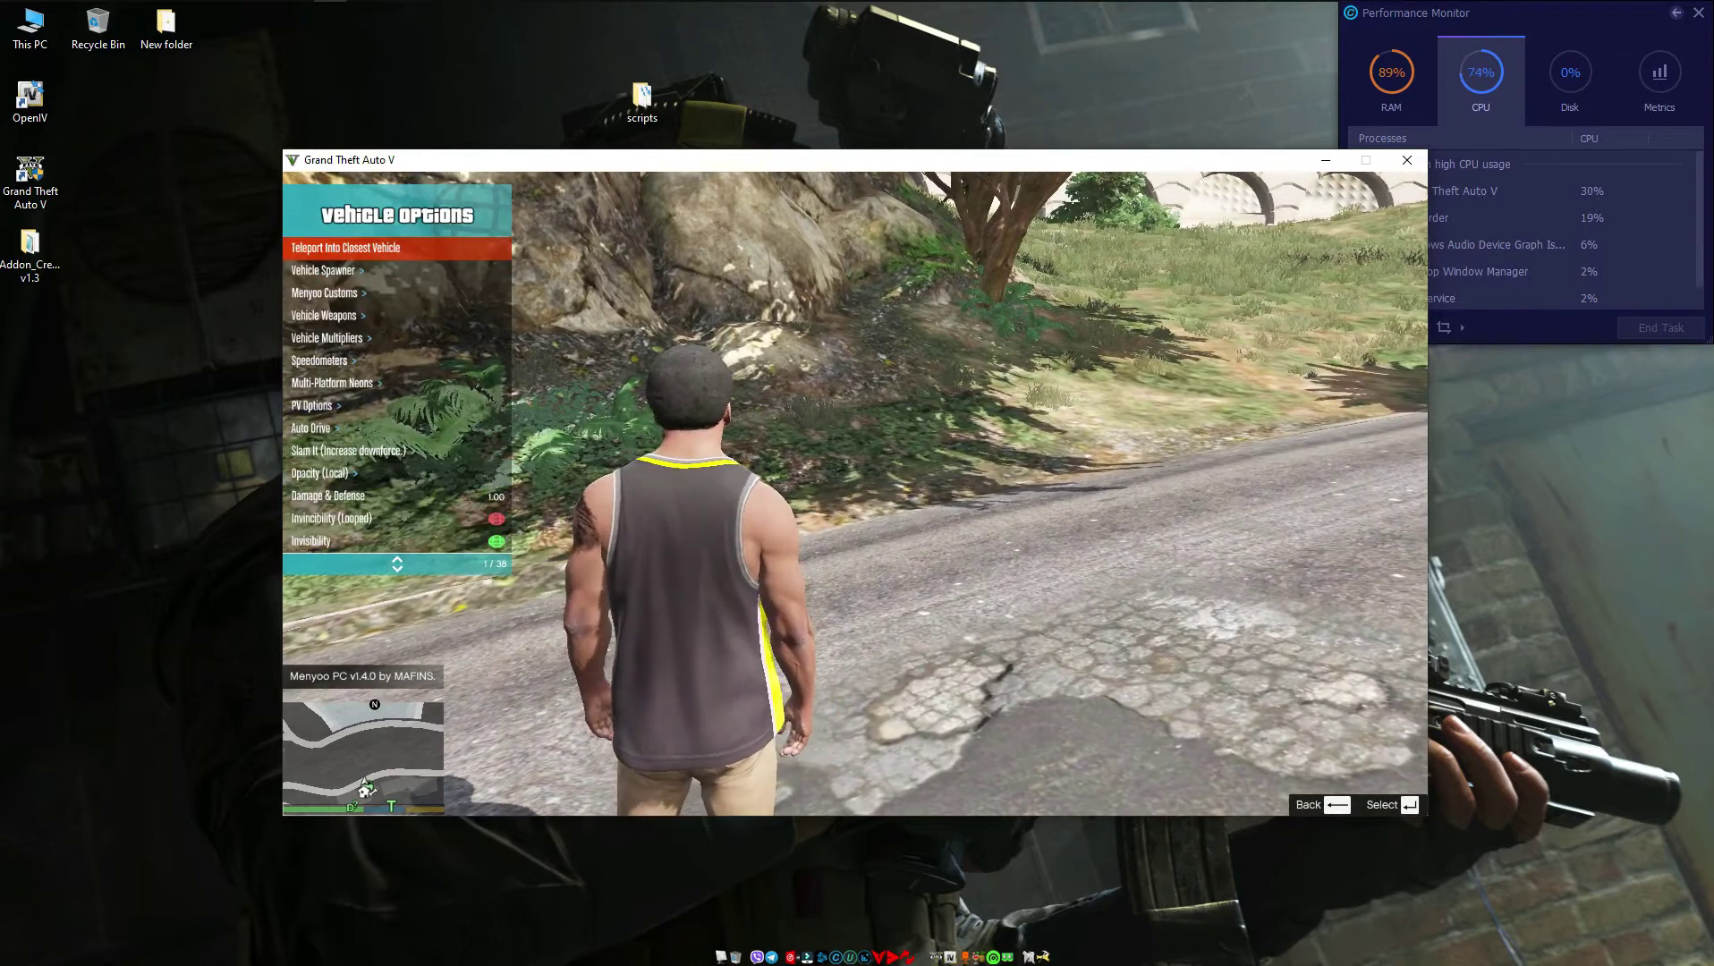
pyautogui.press('Down')
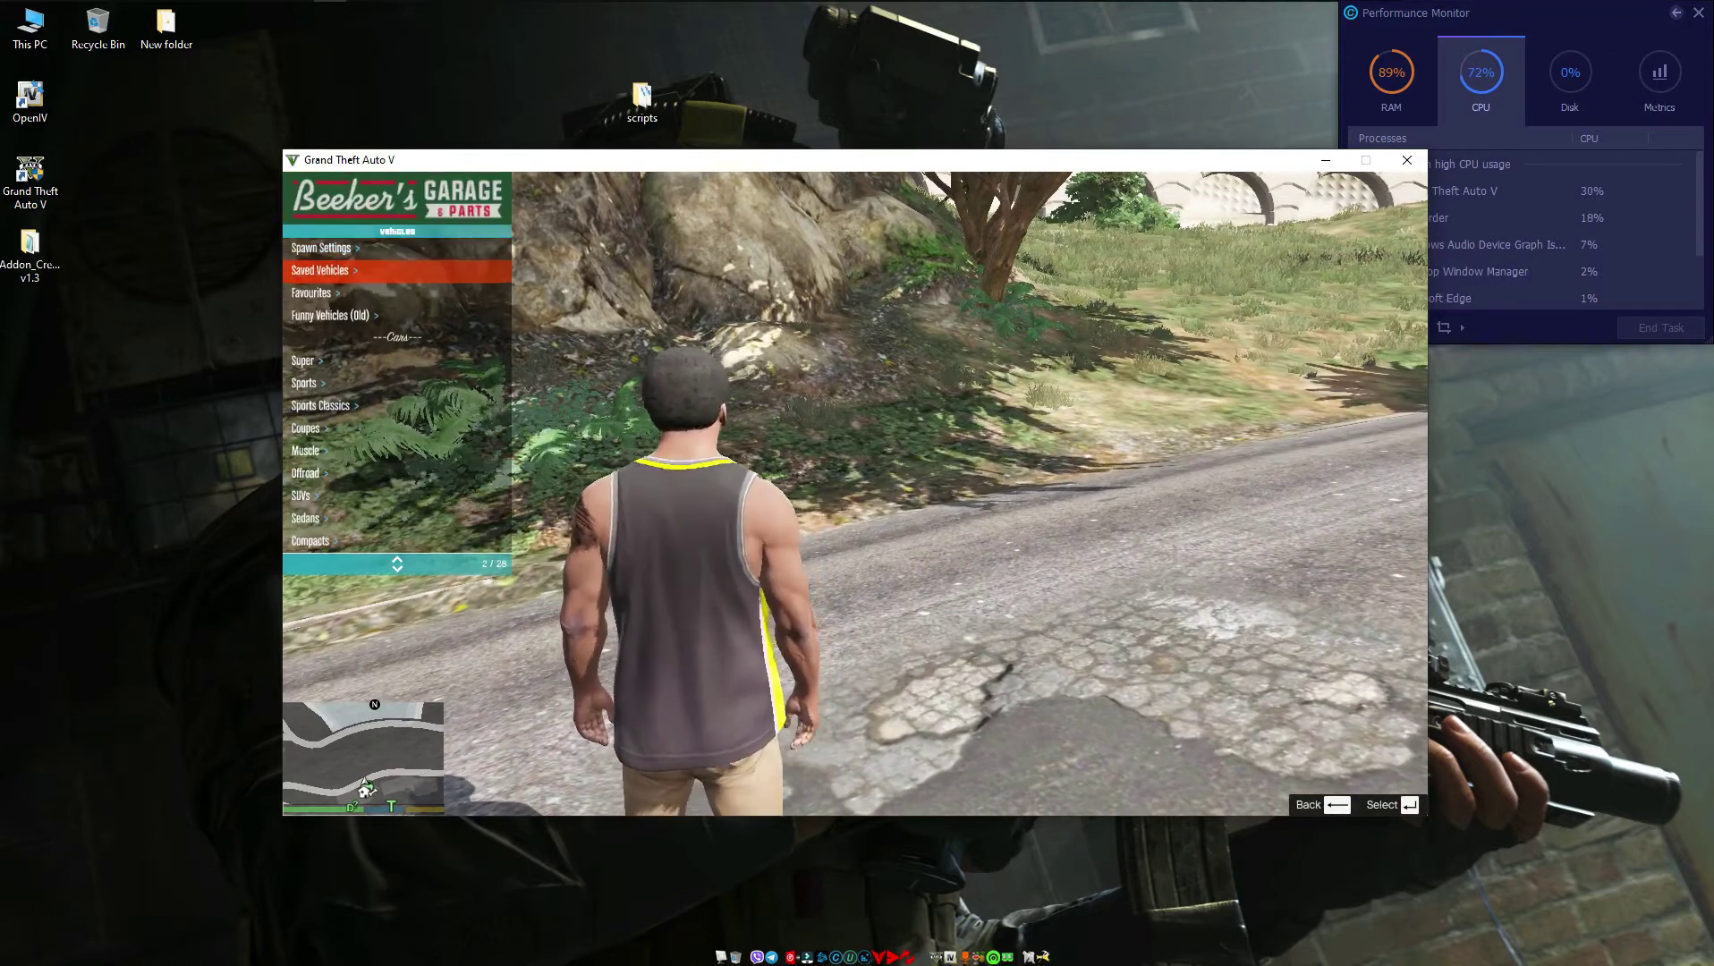
pyautogui.press('Down')
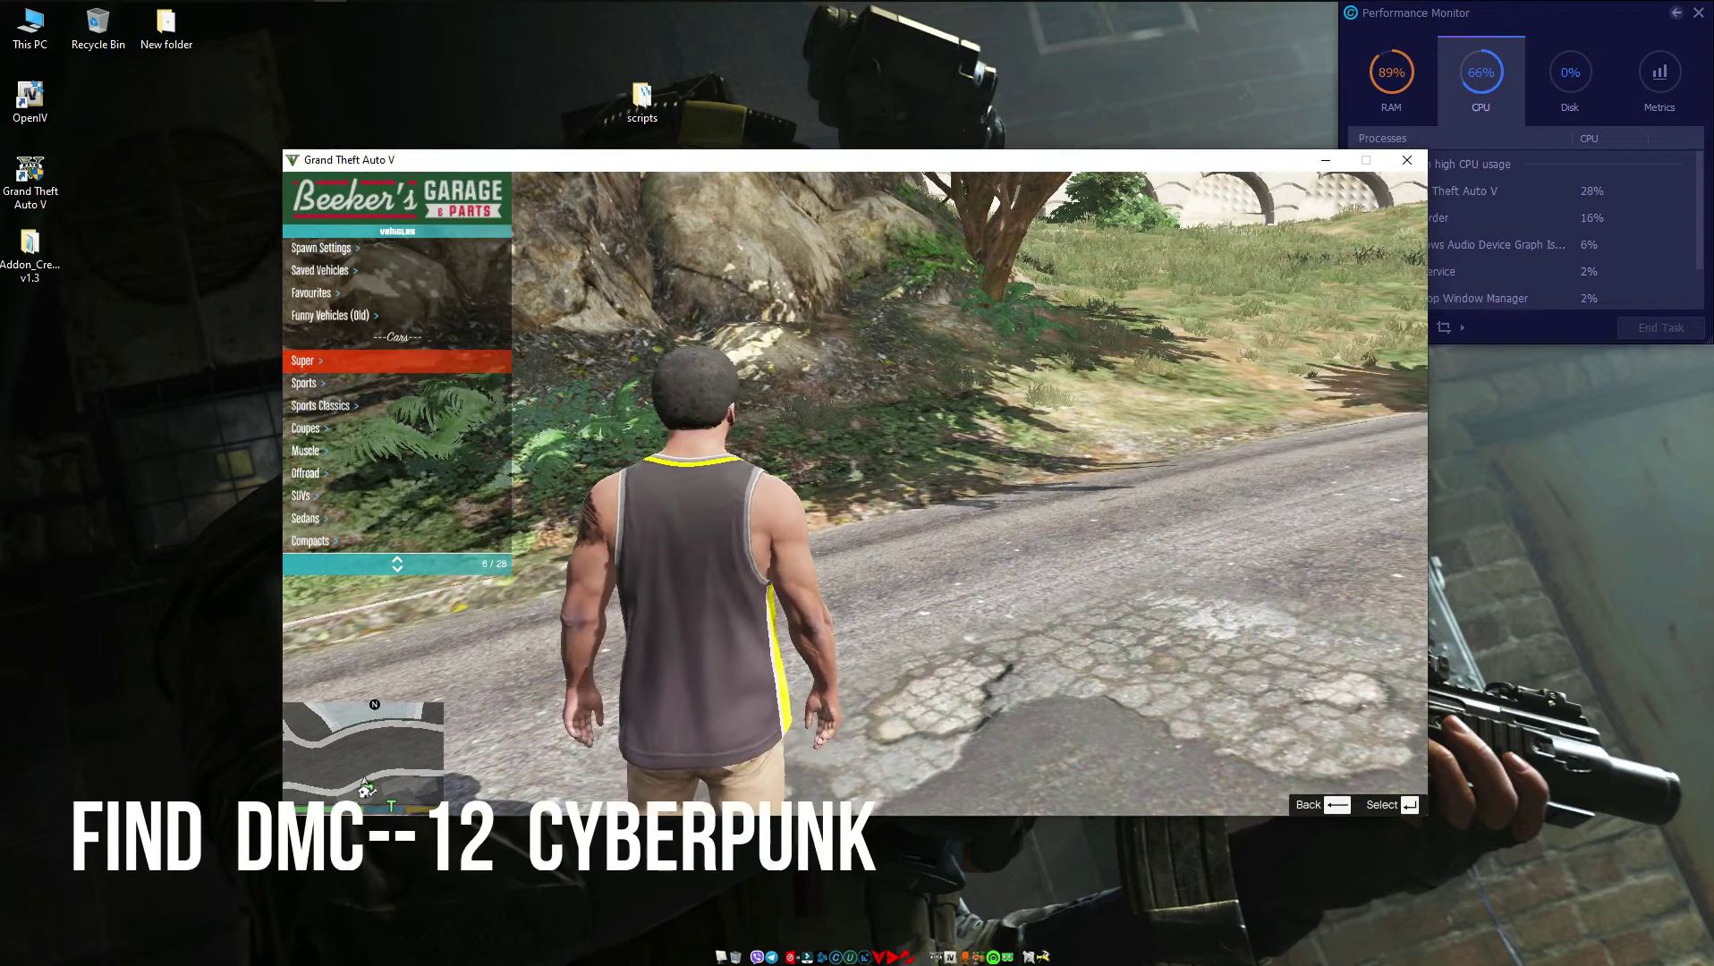
pyautogui.press('Return')
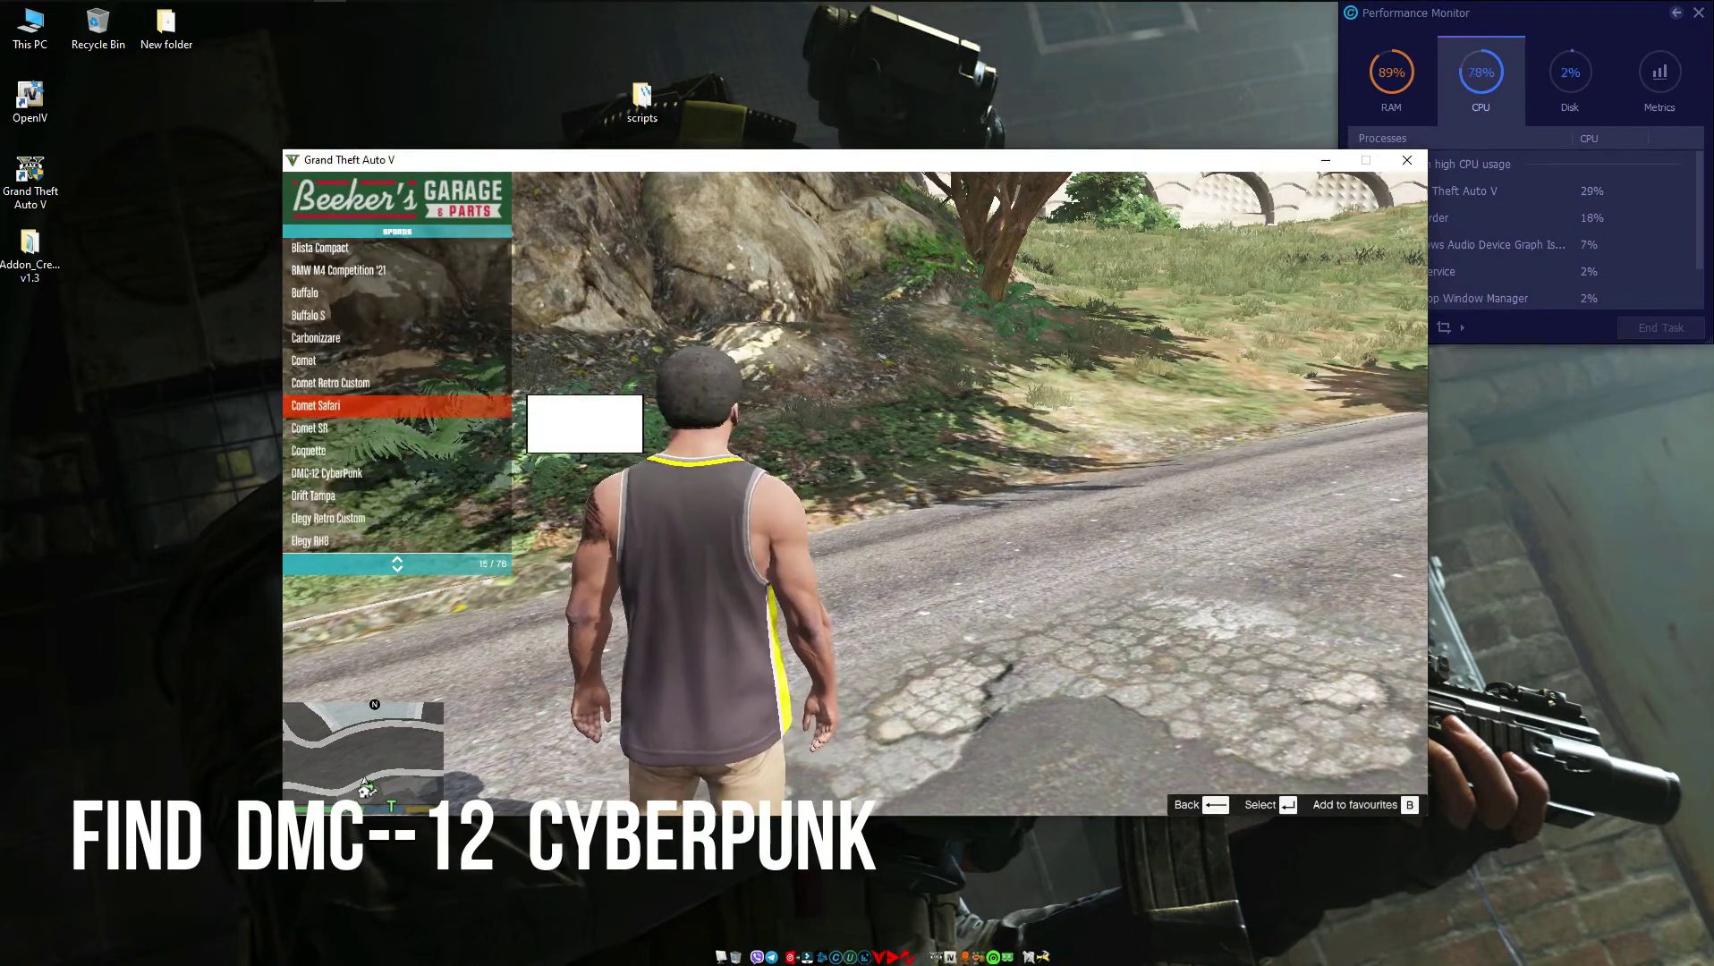
# - Spawn the DMC-12 CyberPunk from the Sports list and drive it off
pyautogui.press('Down')
pyautogui.press('Down')
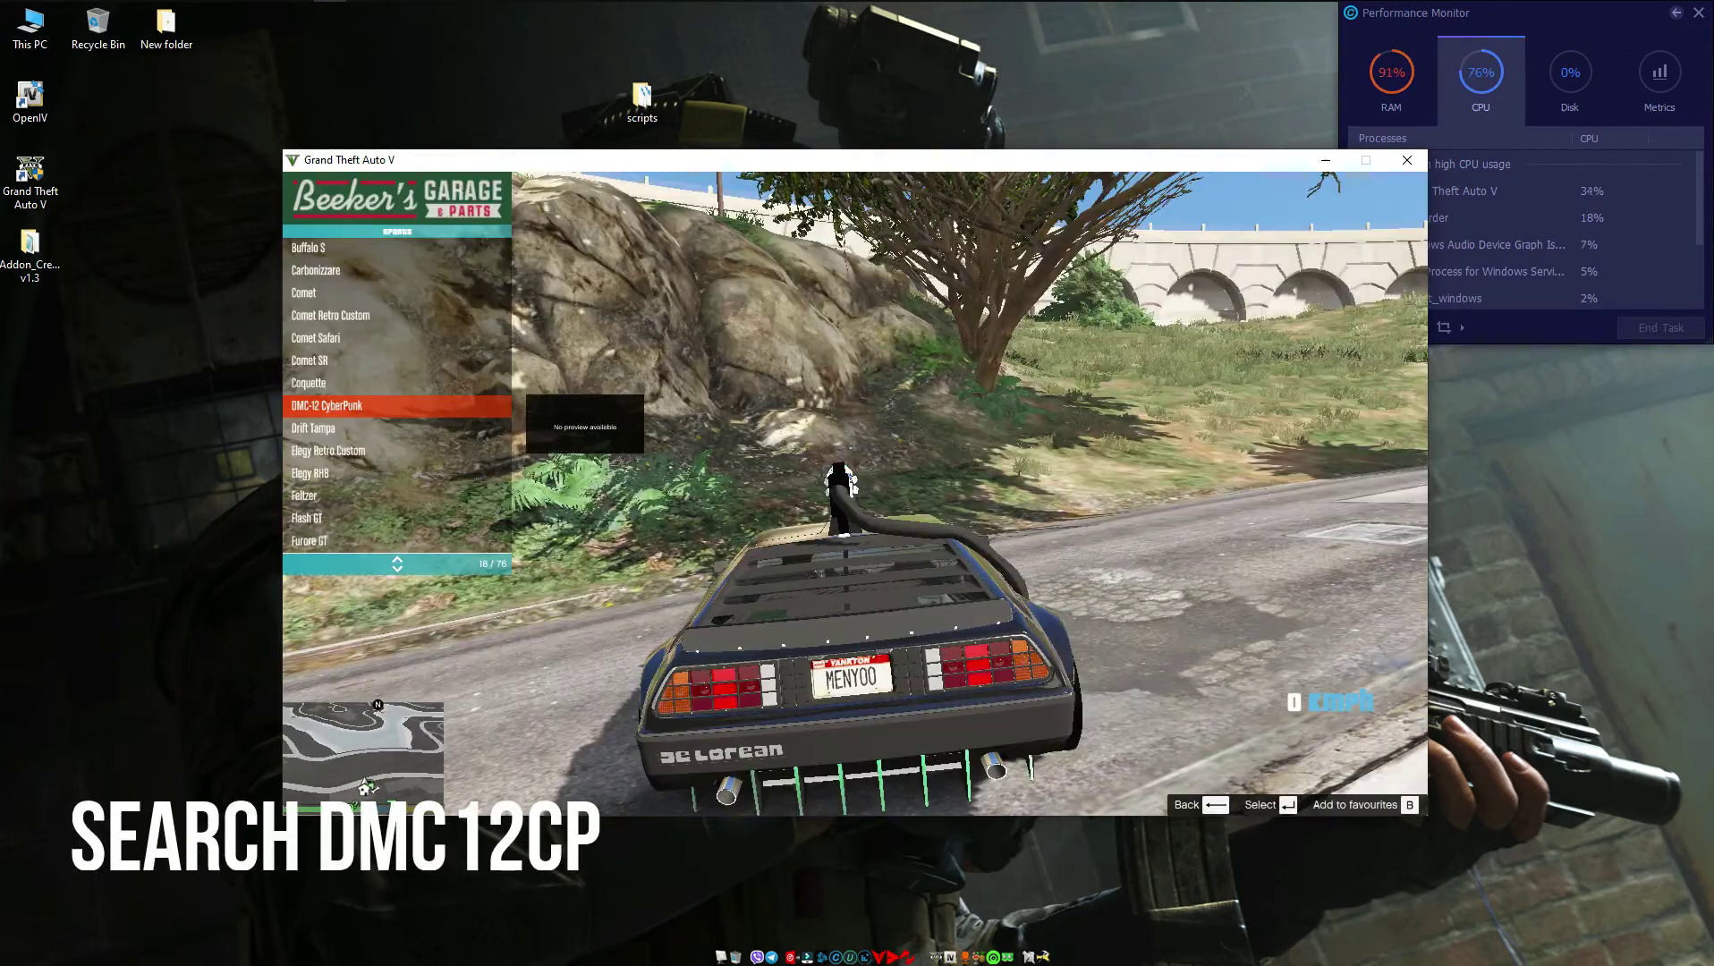
pyautogui.press('Return')
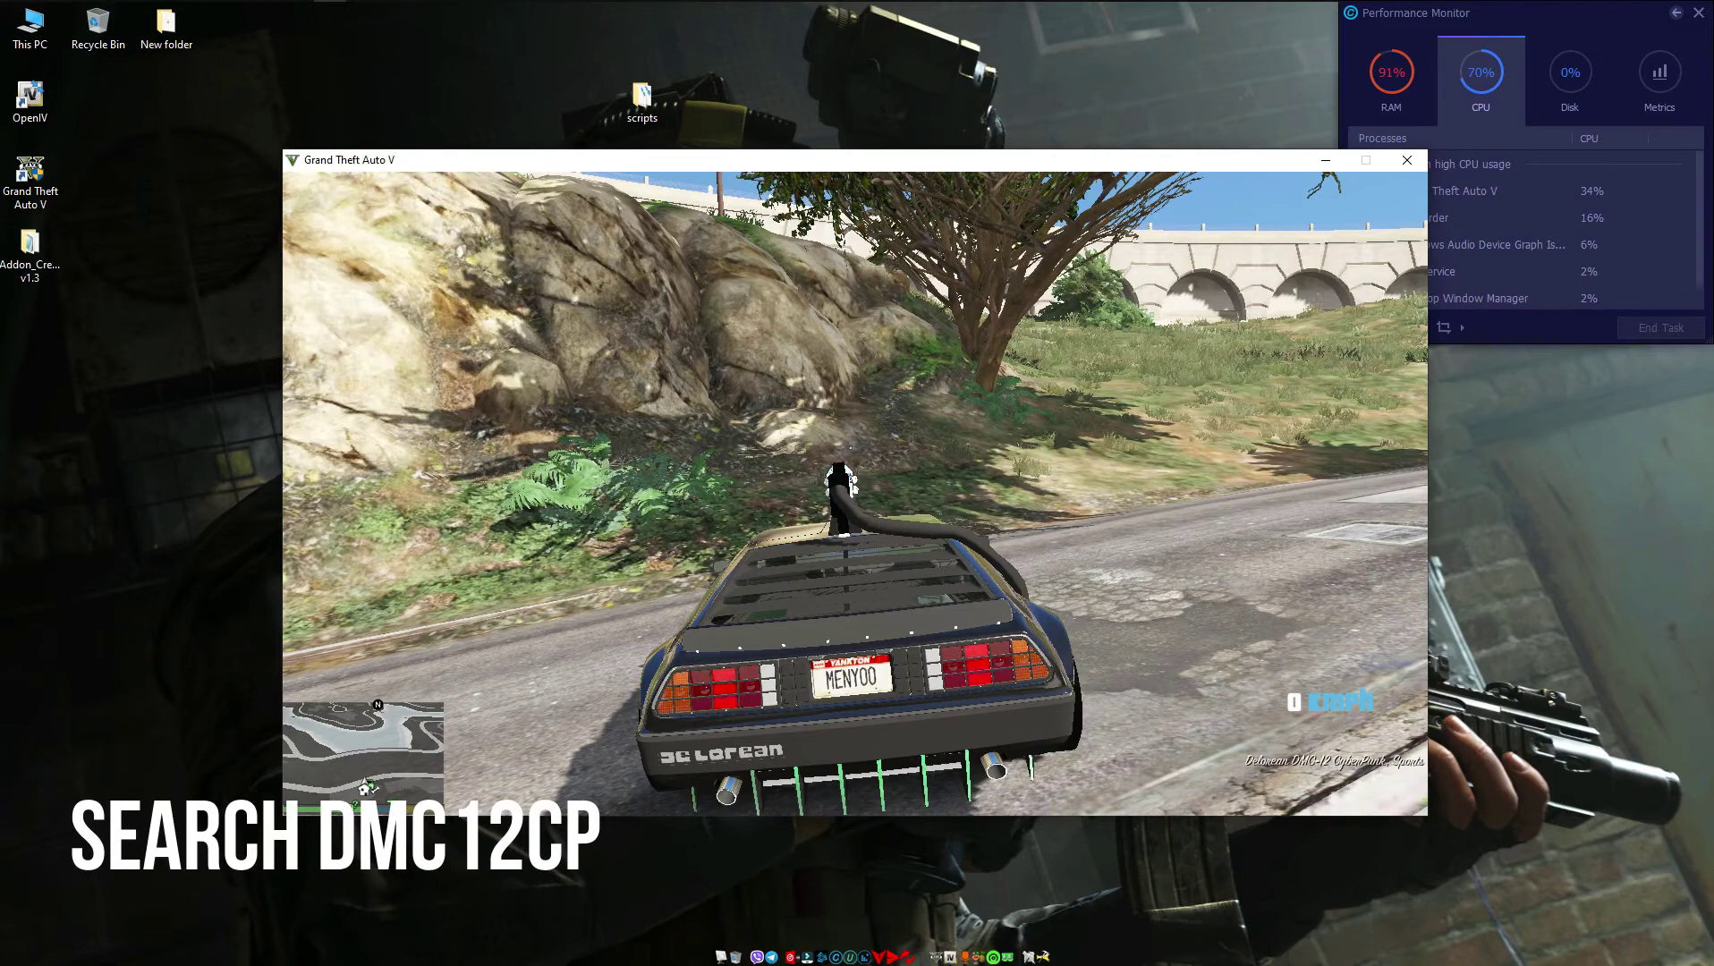
pyautogui.press('w')
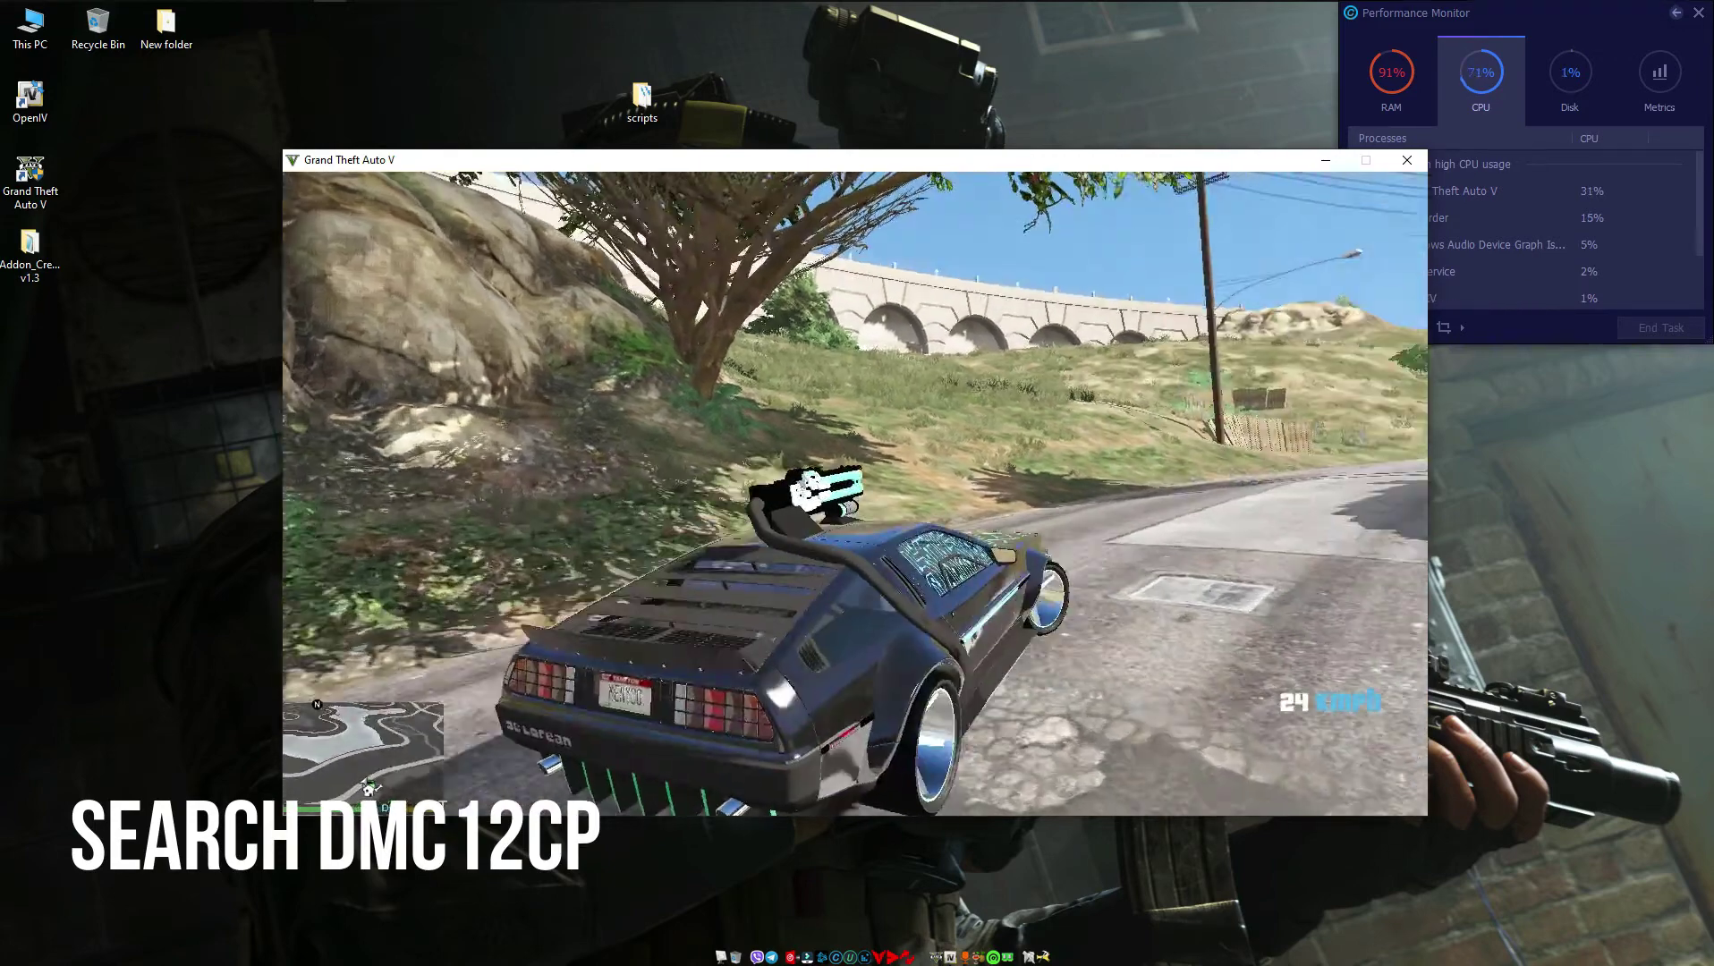